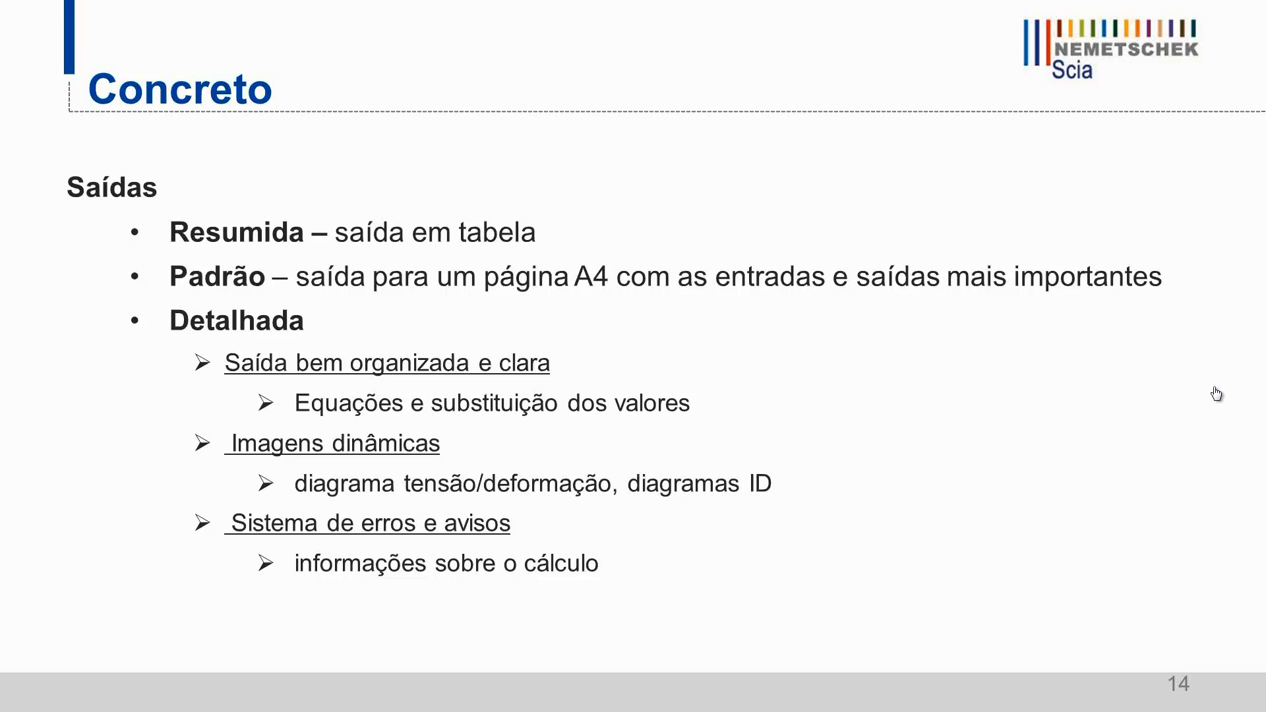
Switch from the slideshow to Scia Engineer and open the general concrete settings (Configurações de concreto) of Concrete 15.
key(Escape)
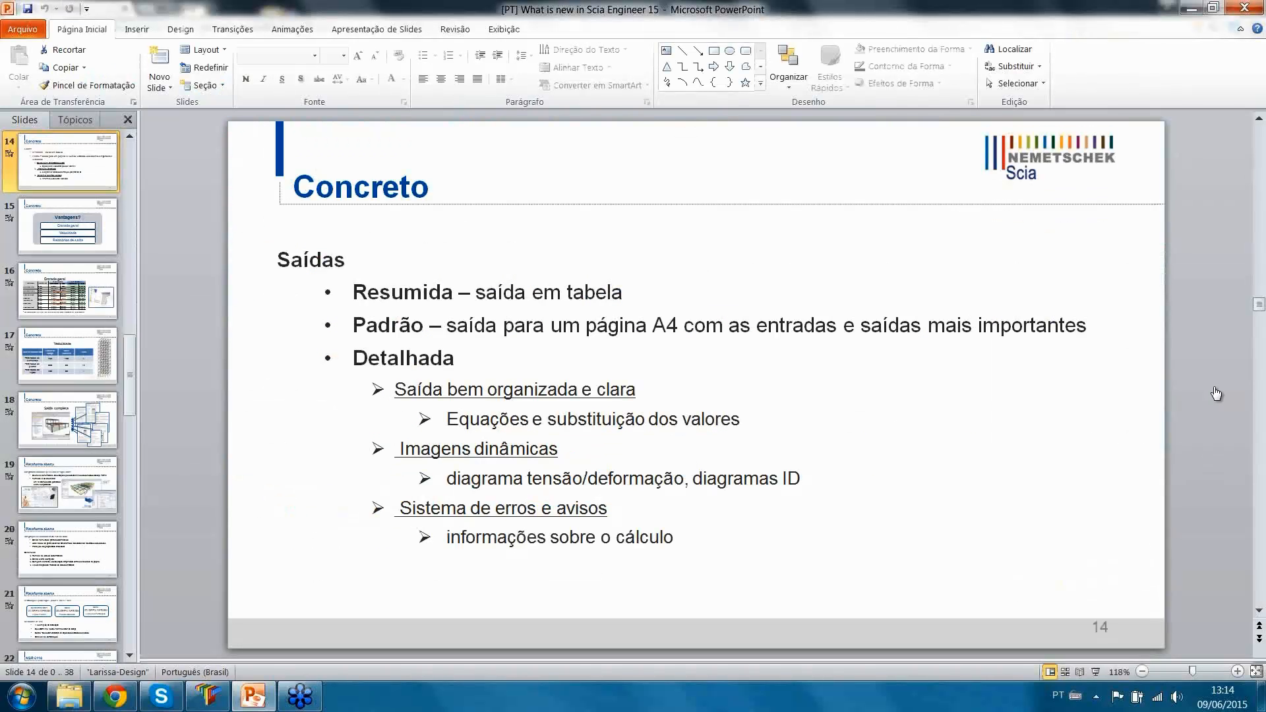
click(209, 697)
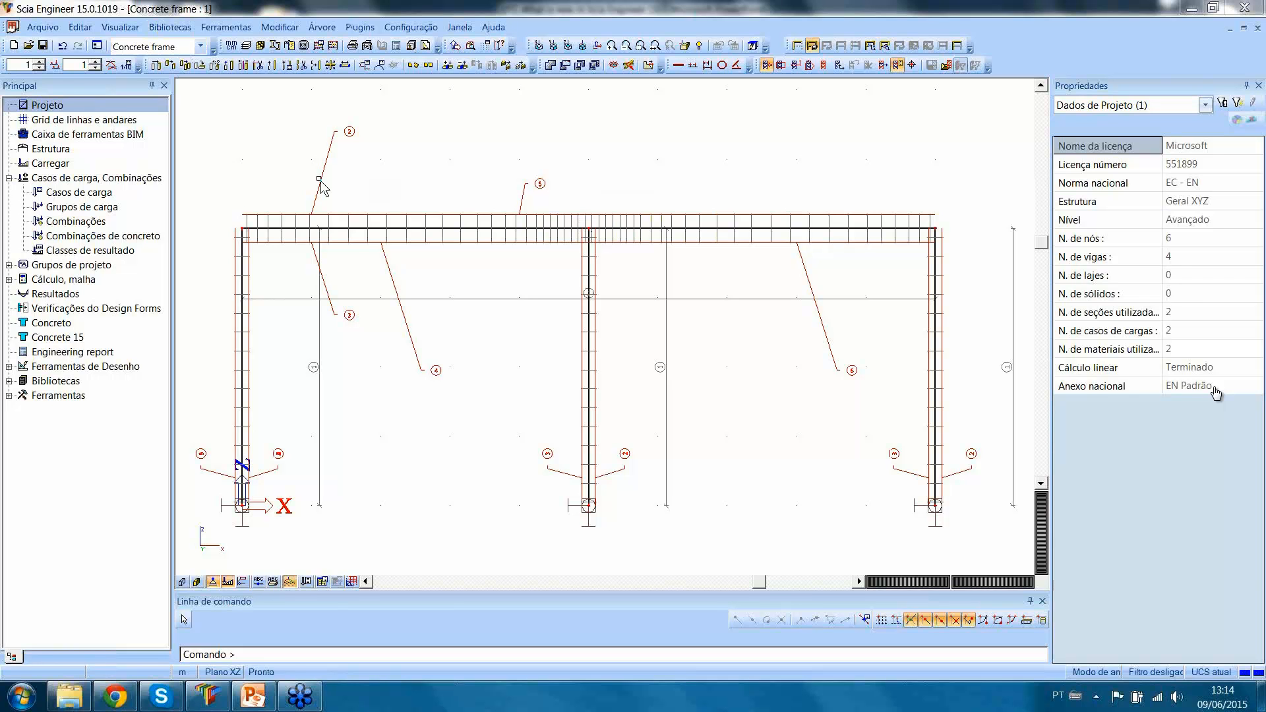
click(46, 323)
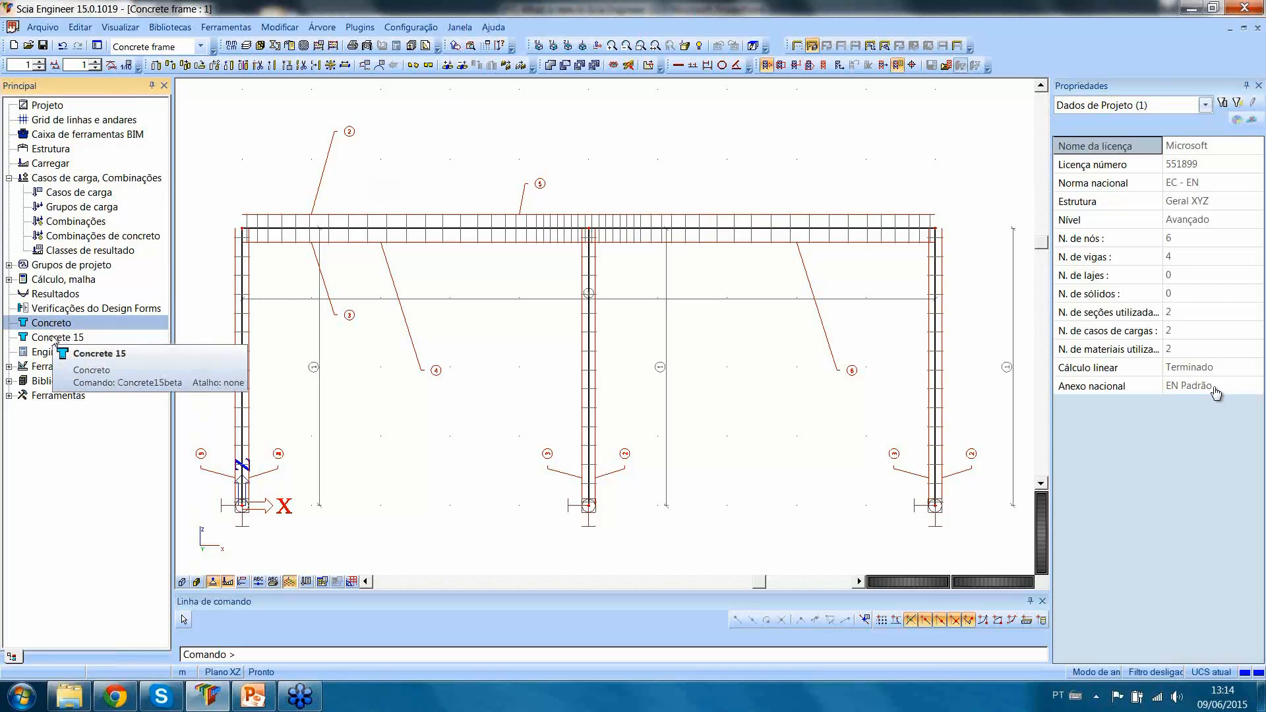
click(52, 337)
click(54, 325)
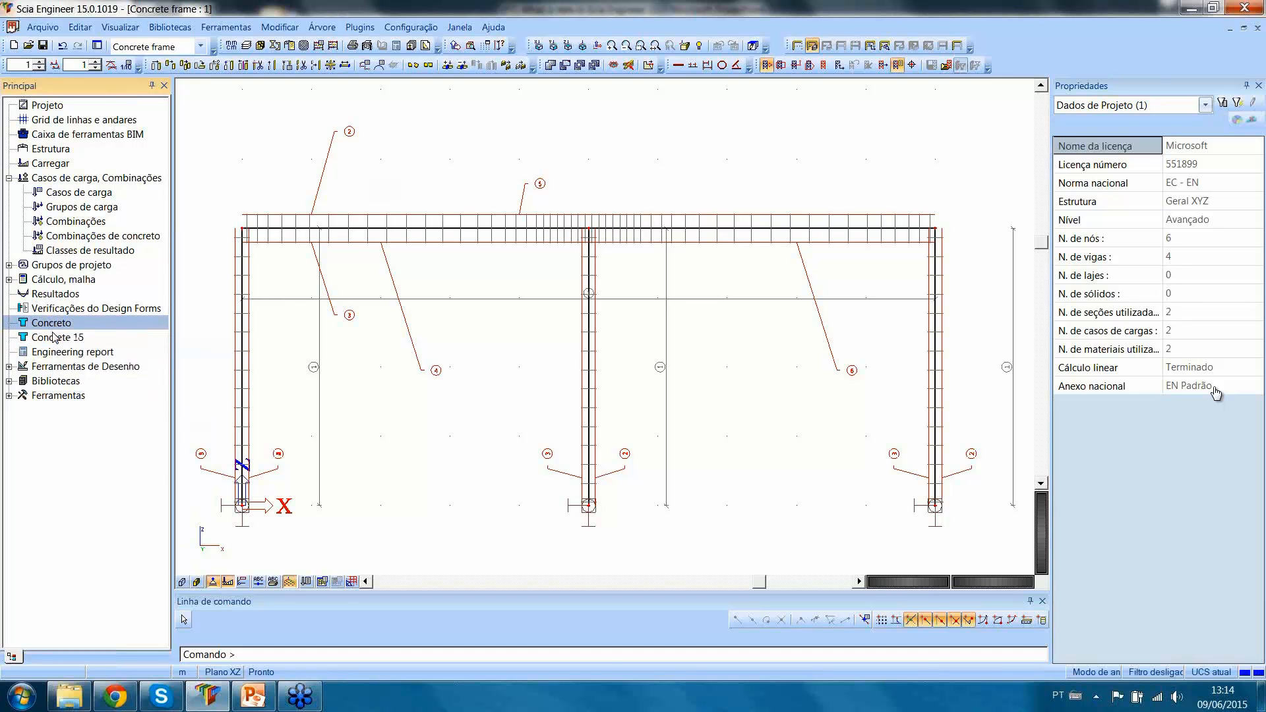
click(52, 339)
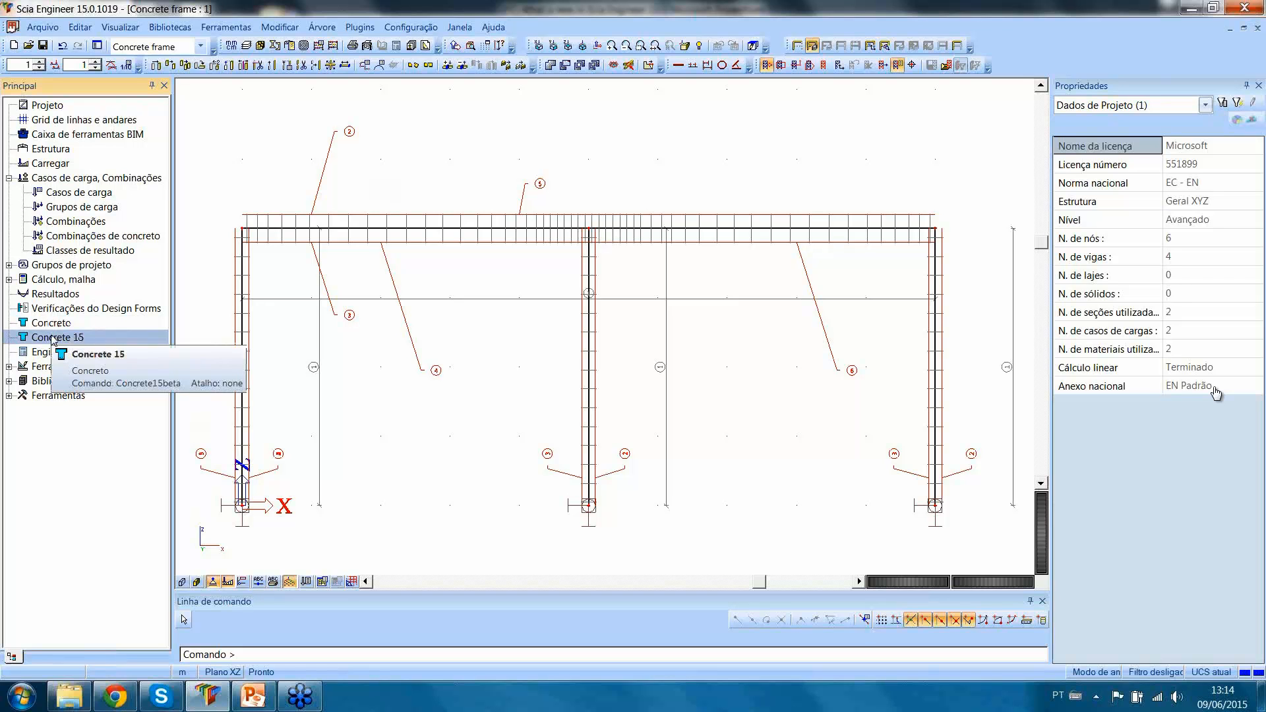
double_click(66, 339)
double_click(104, 115)
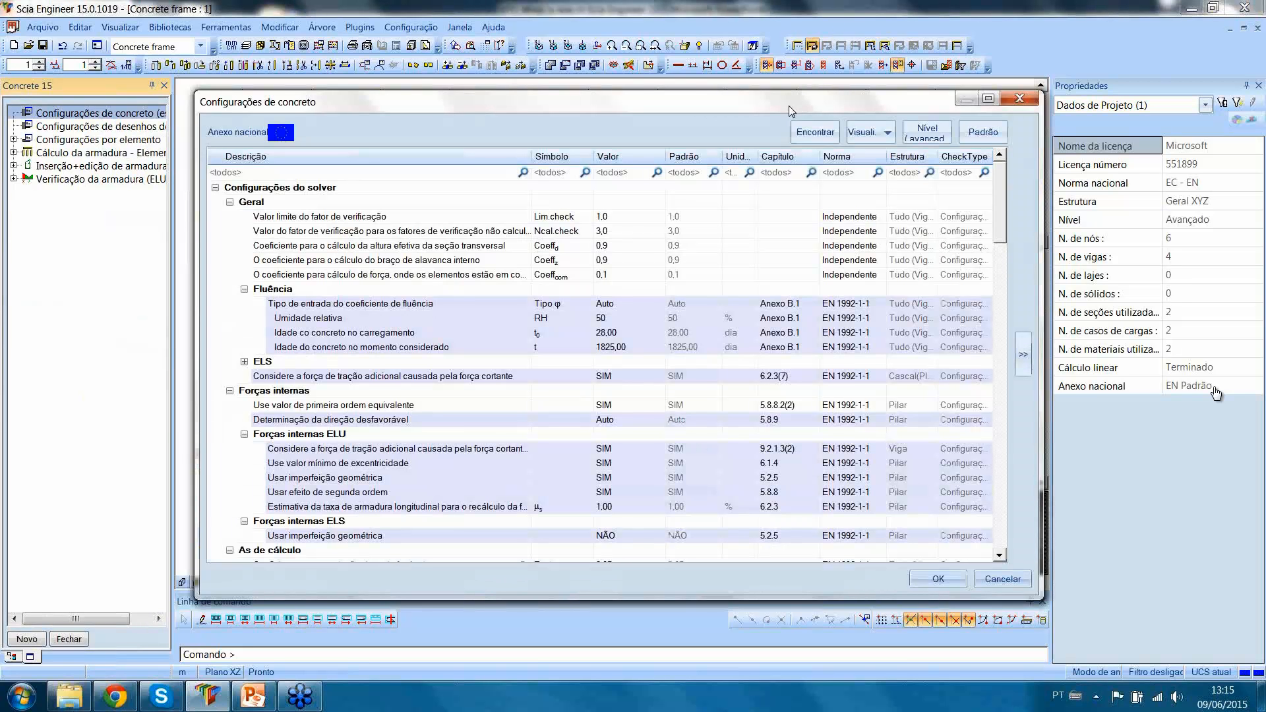
Search the concrete settings for "cisalhamento", going through two matches, and close the search.
click(813, 137)
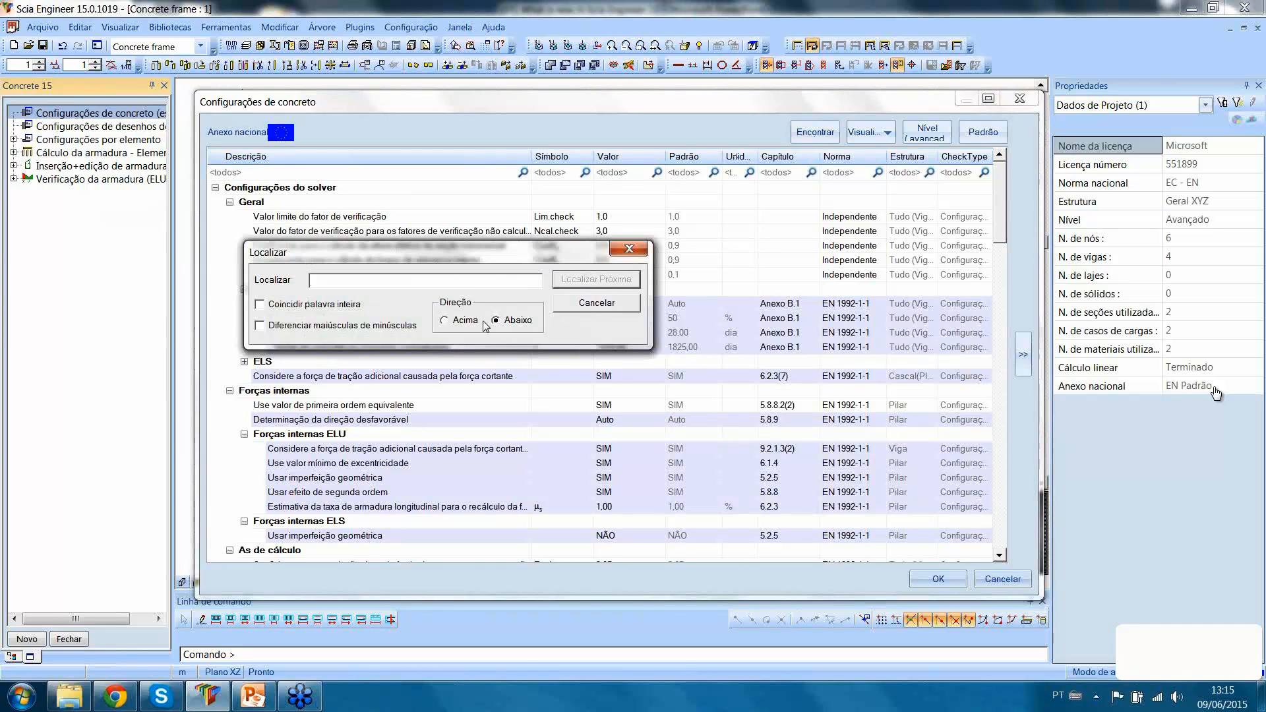
text(cisalhamento)
click(608, 279)
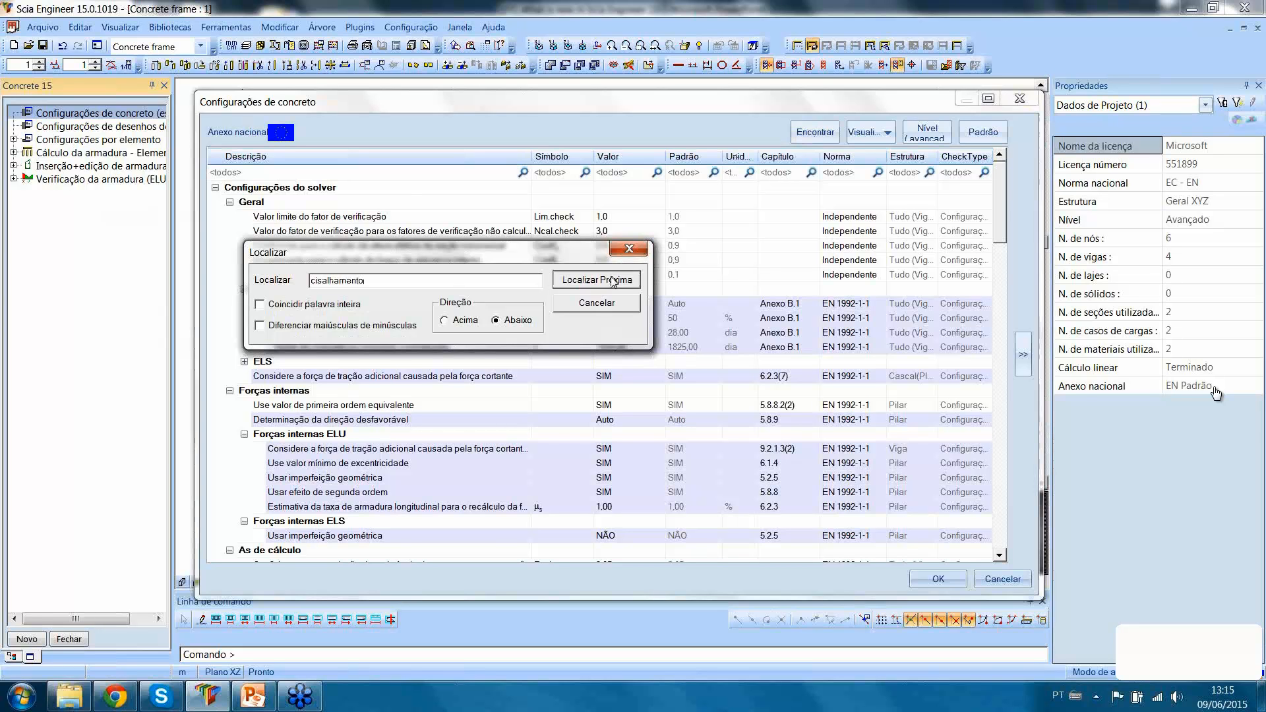
click(608, 279)
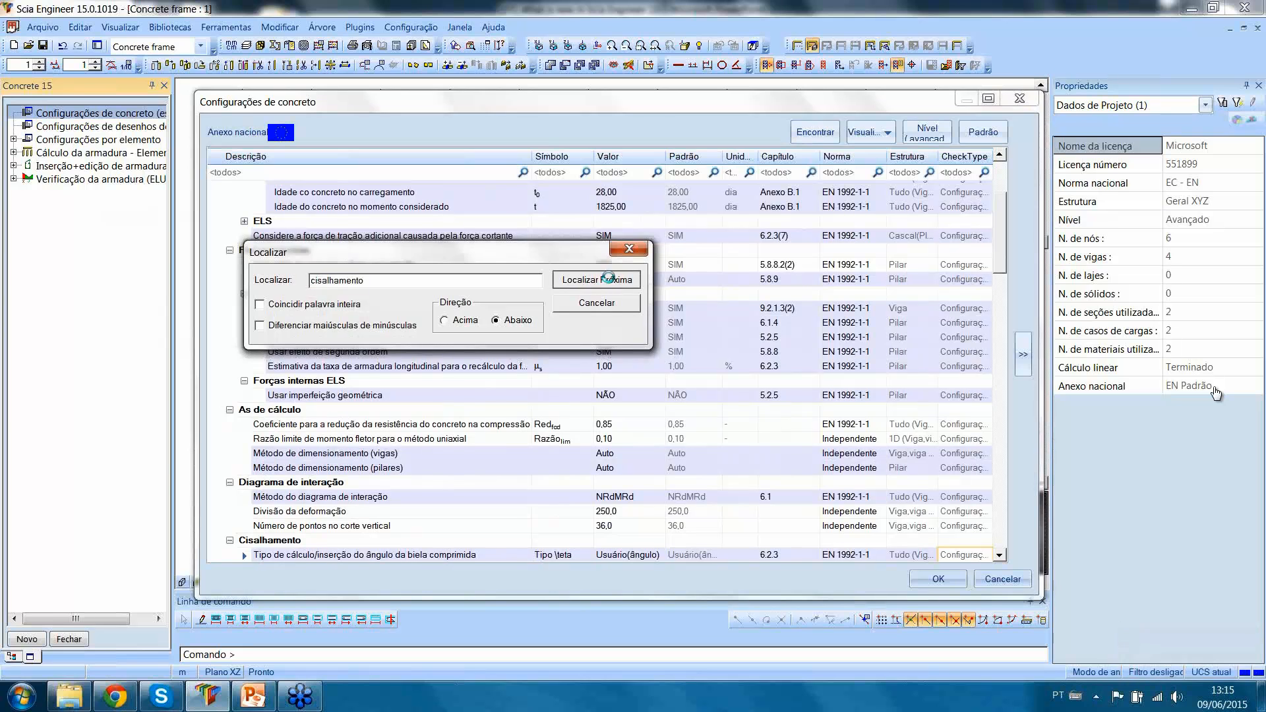
click(635, 307)
View the concrete settings grouped by norm chapters (Capítulos da norma) and as a flat list (Lista).
click(889, 140)
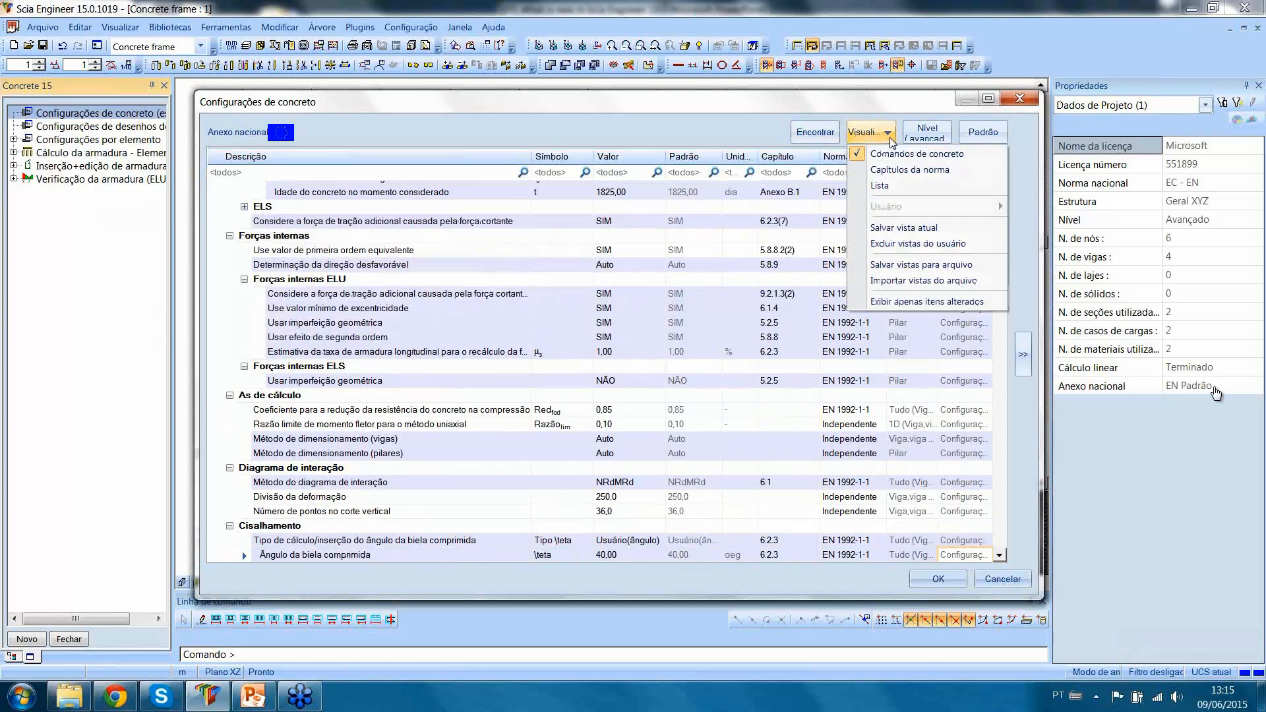
click(884, 171)
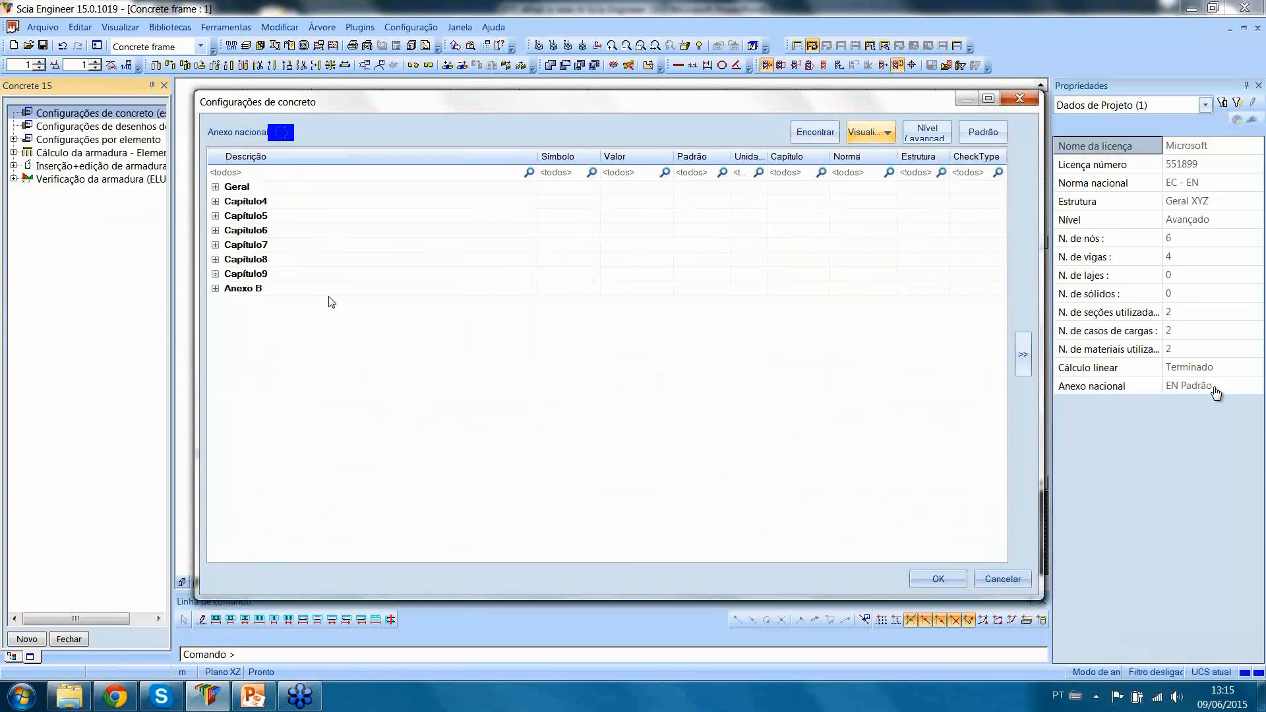
click(885, 137)
click(880, 185)
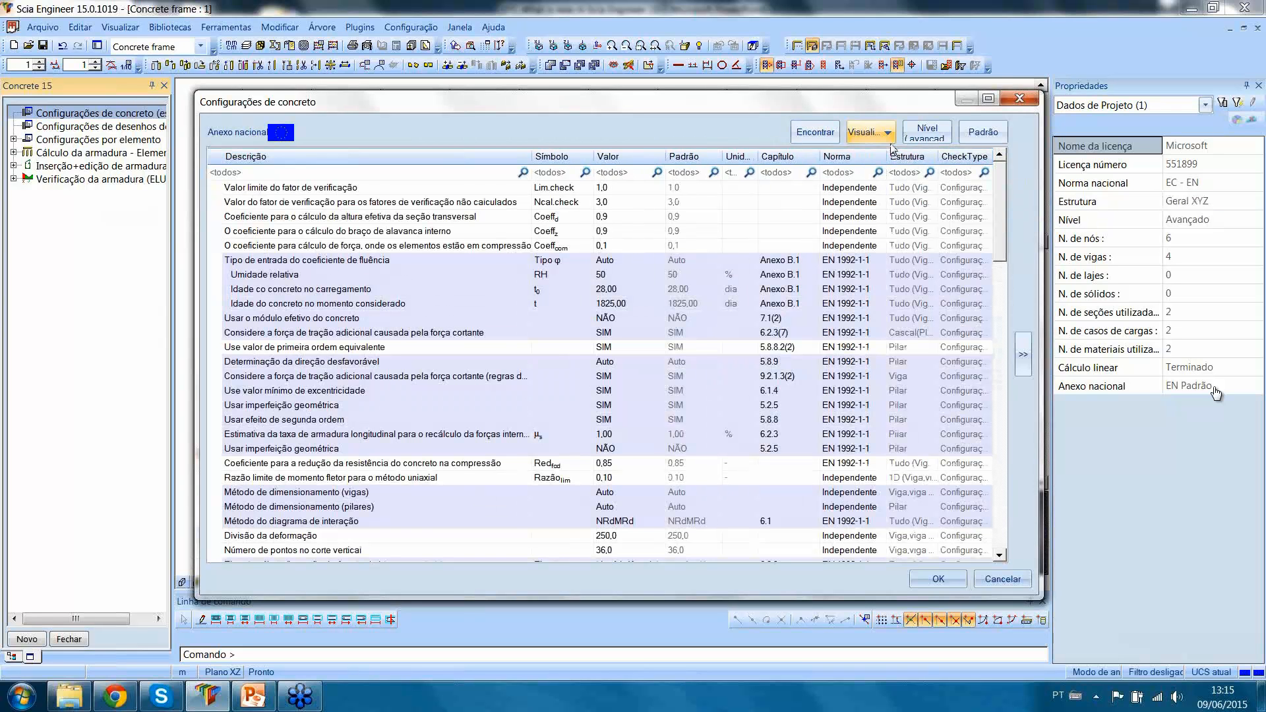
Limit the concrete settings to changed items only, and return to the full view grouped by concrete commands.
click(887, 137)
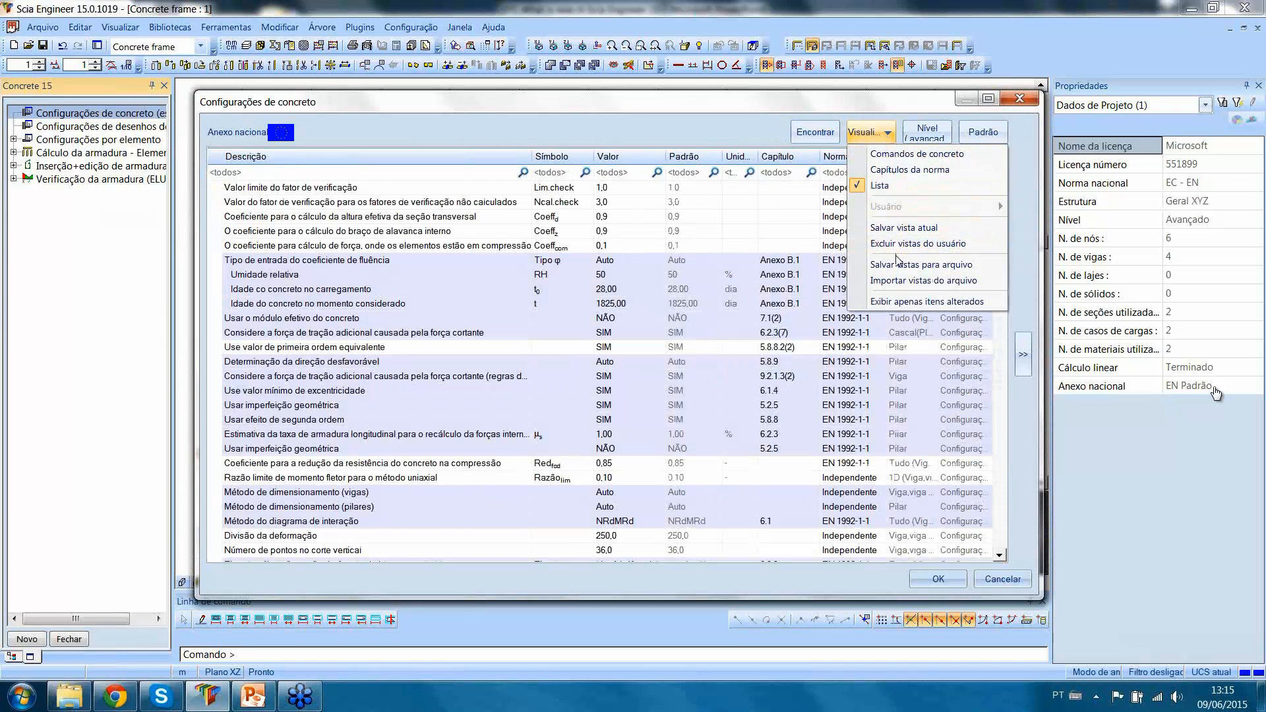
click(897, 302)
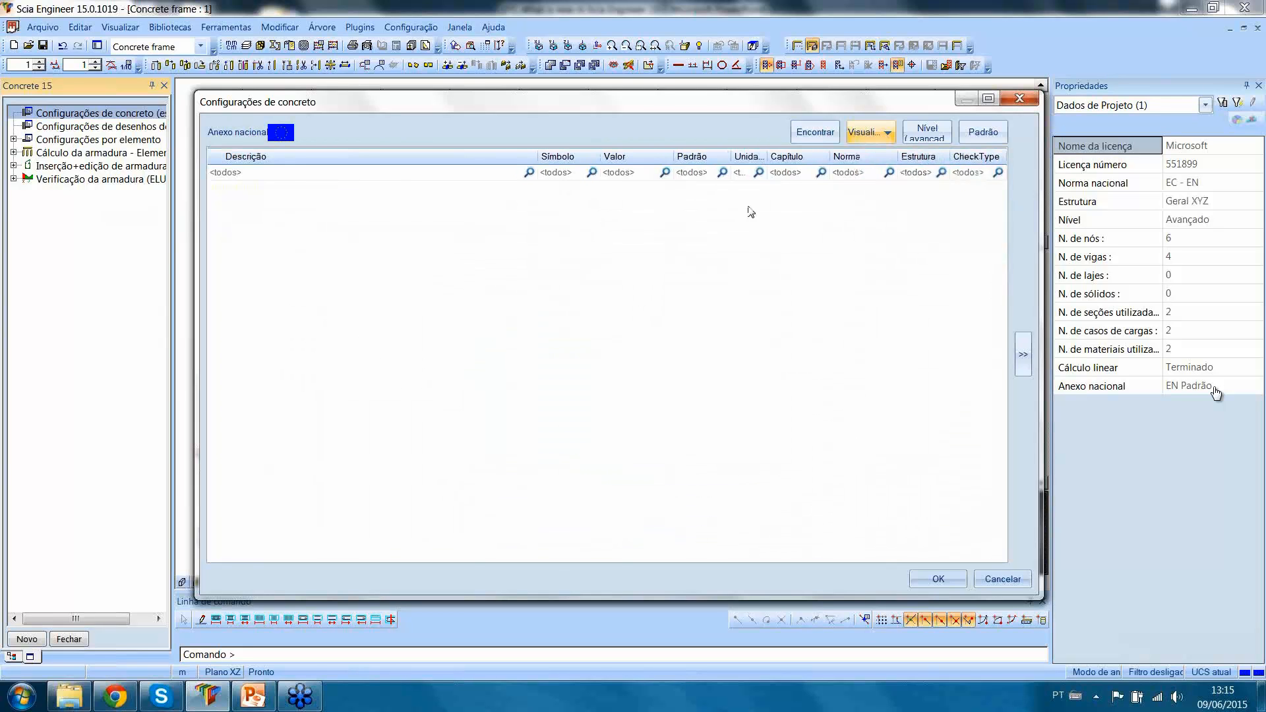
click(888, 134)
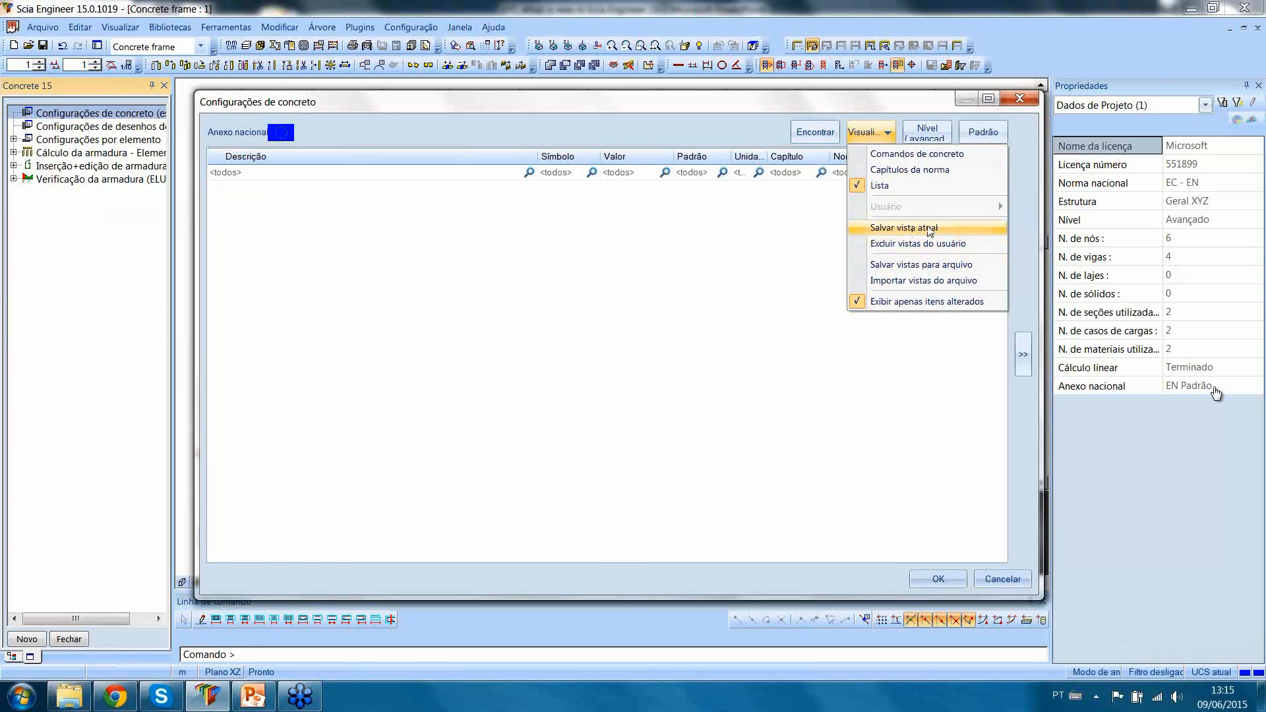
mouse_move(996, 211)
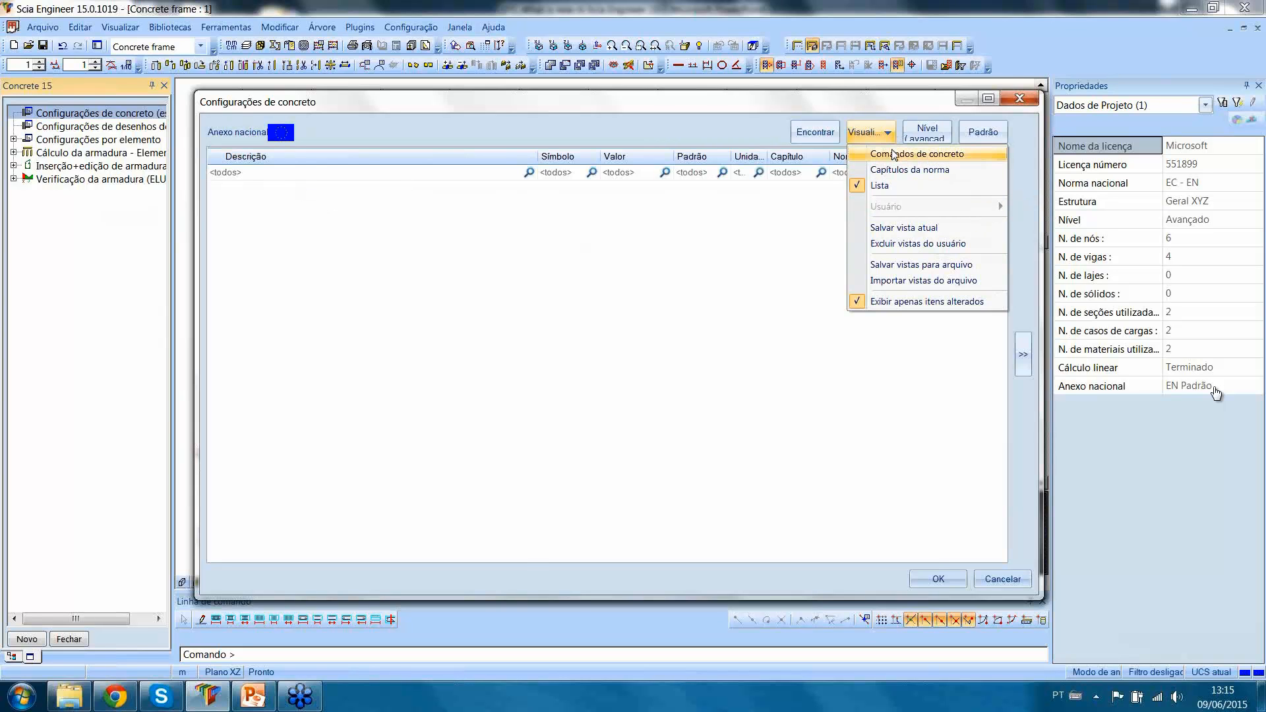
click(877, 302)
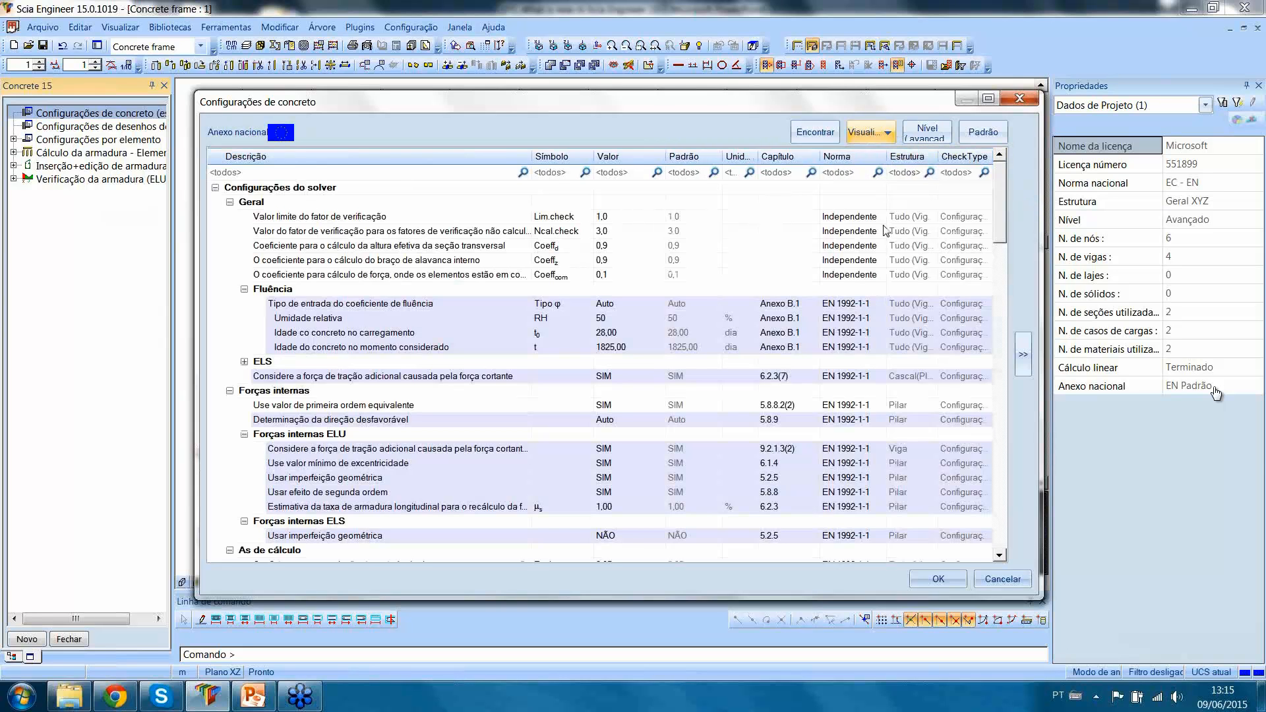
Switch the concrete settings level to standard and back to advanced to compare the displayed parameters.
click(940, 137)
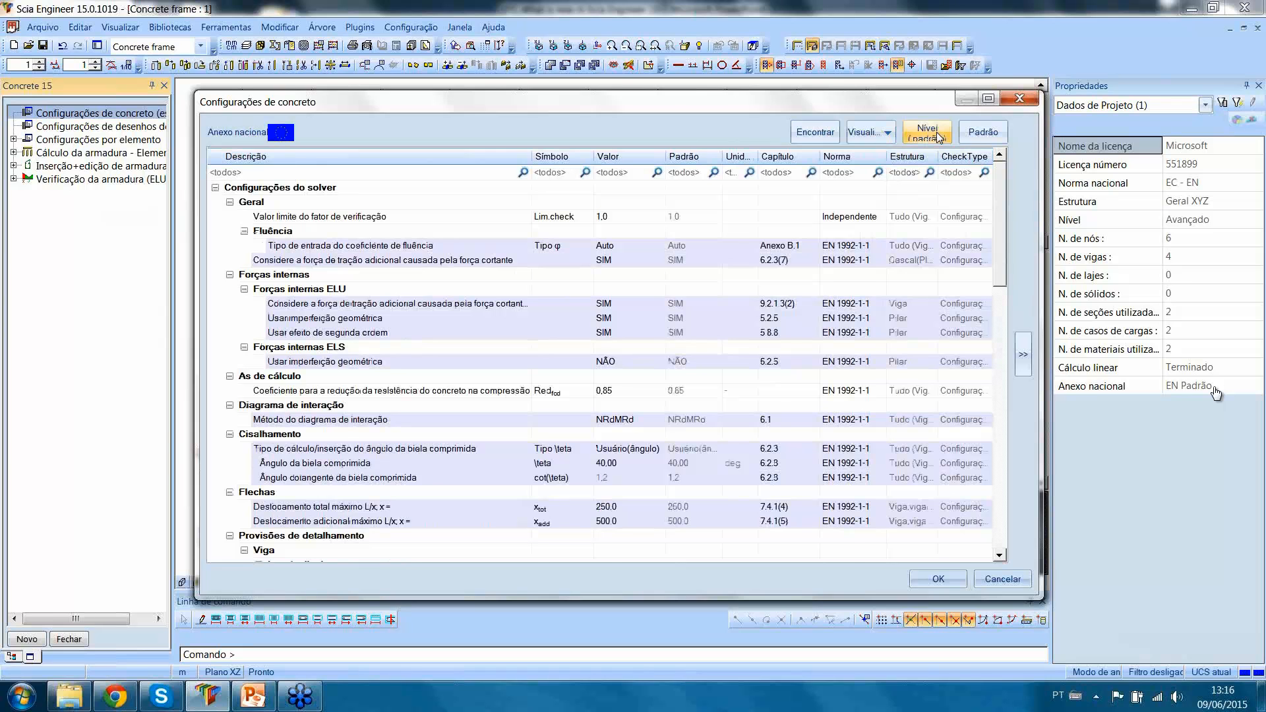
click(939, 137)
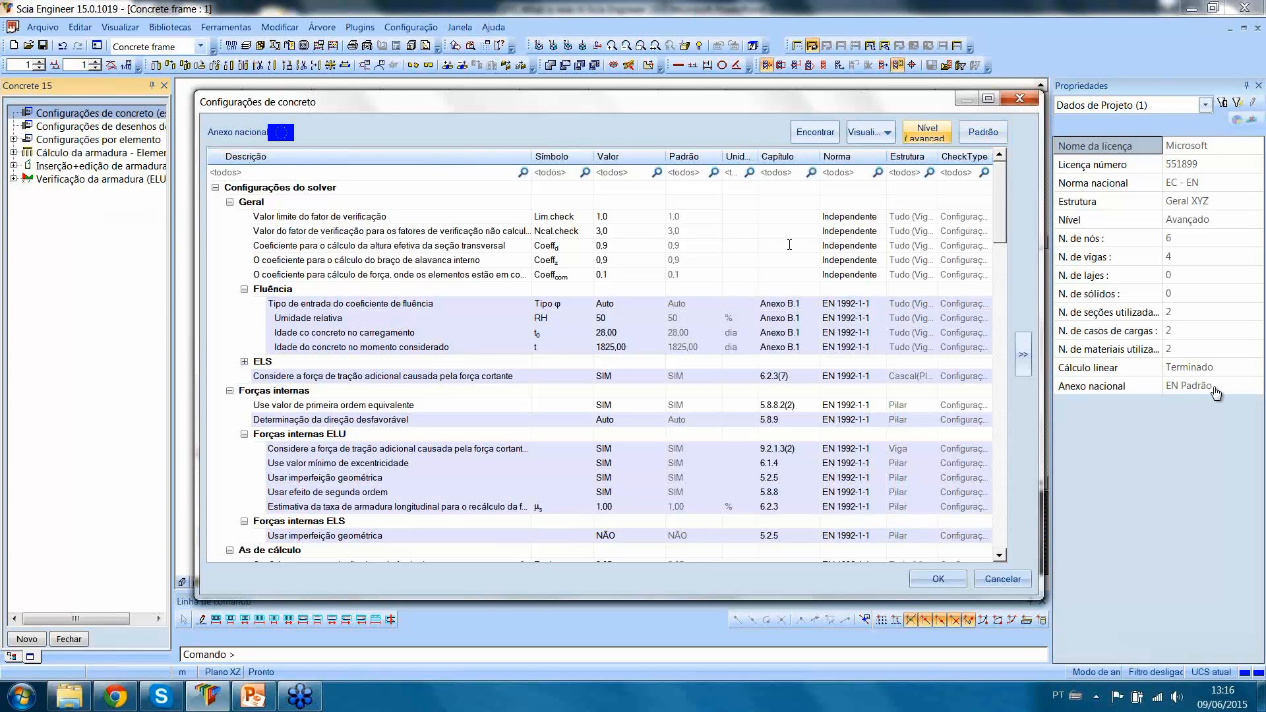
Set the general option for additional tensile force caused by shear force to NÃO and show only changed settings.
click(616, 379)
click(613, 403)
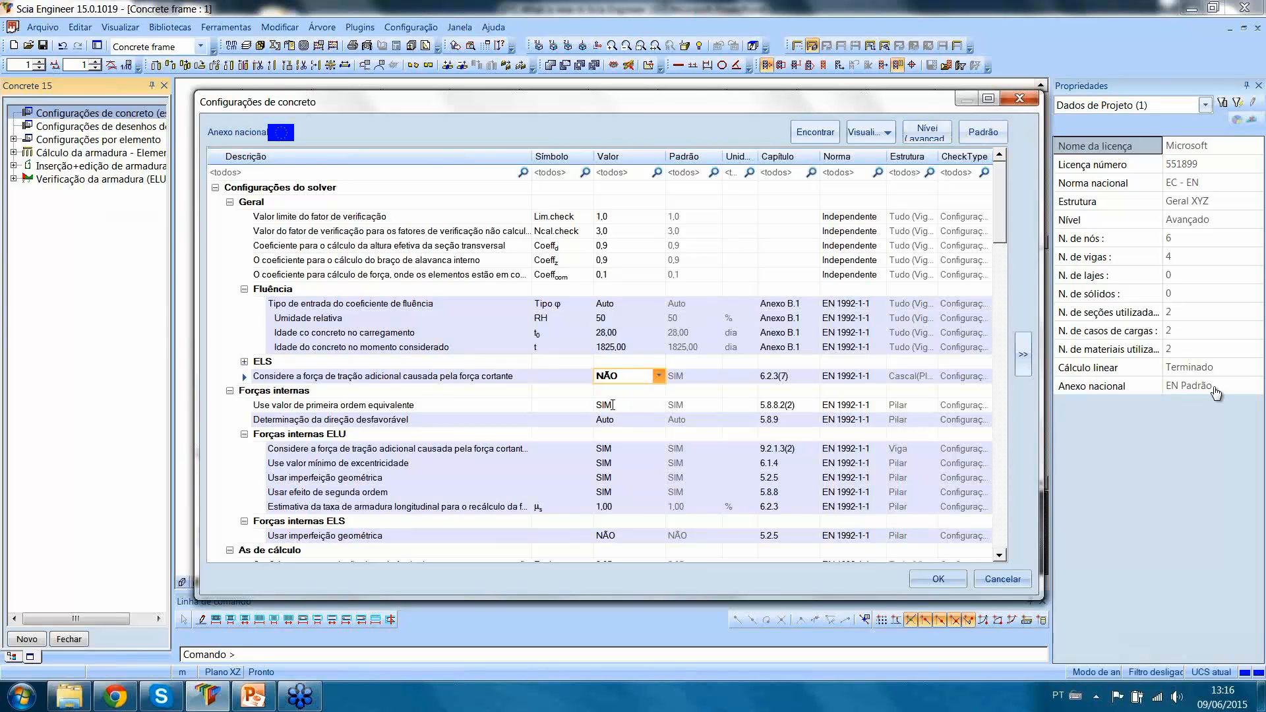
click(709, 359)
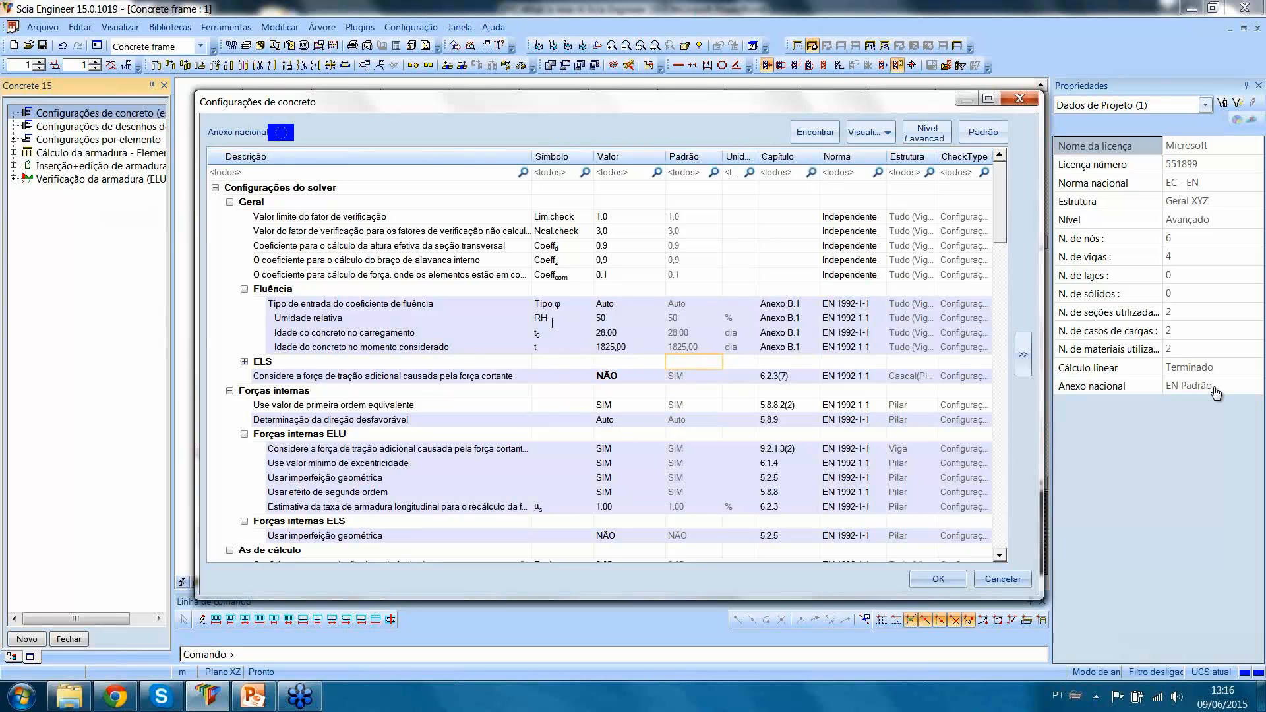
click(869, 133)
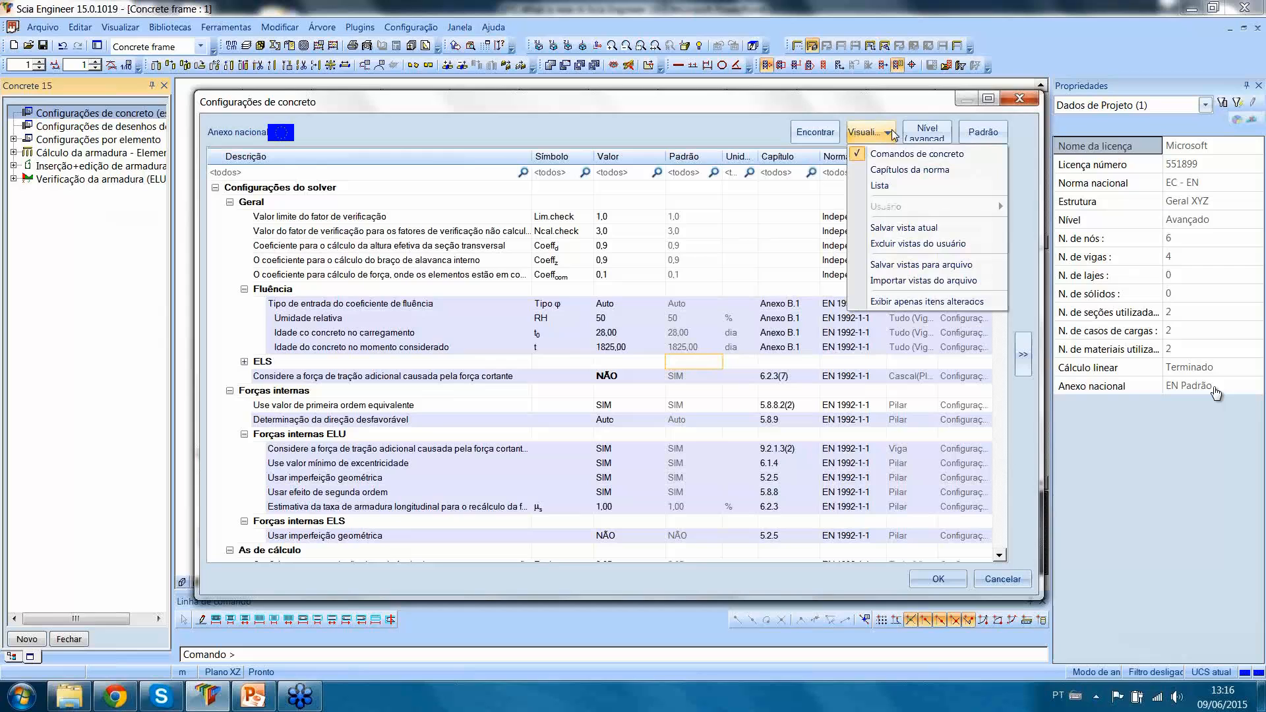
click(902, 304)
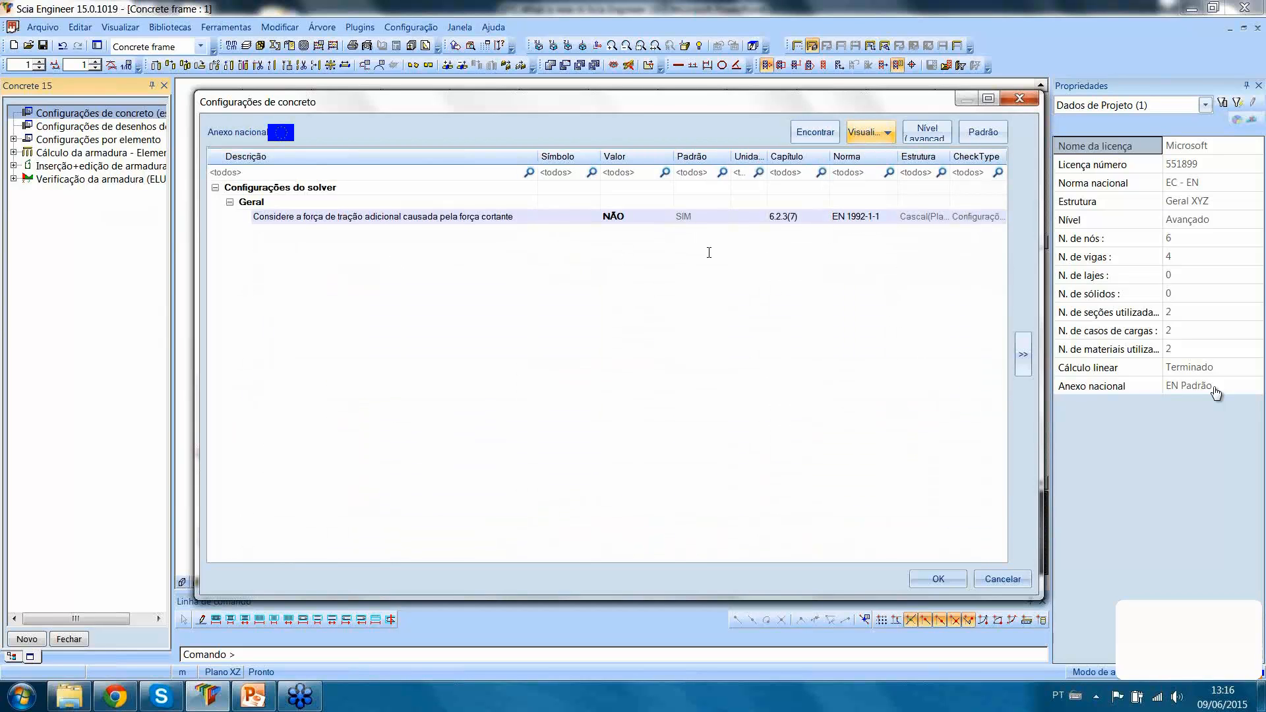
Show all settings again, return the additional tensile force option to SIM, and close the concrete settings without saving.
click(883, 137)
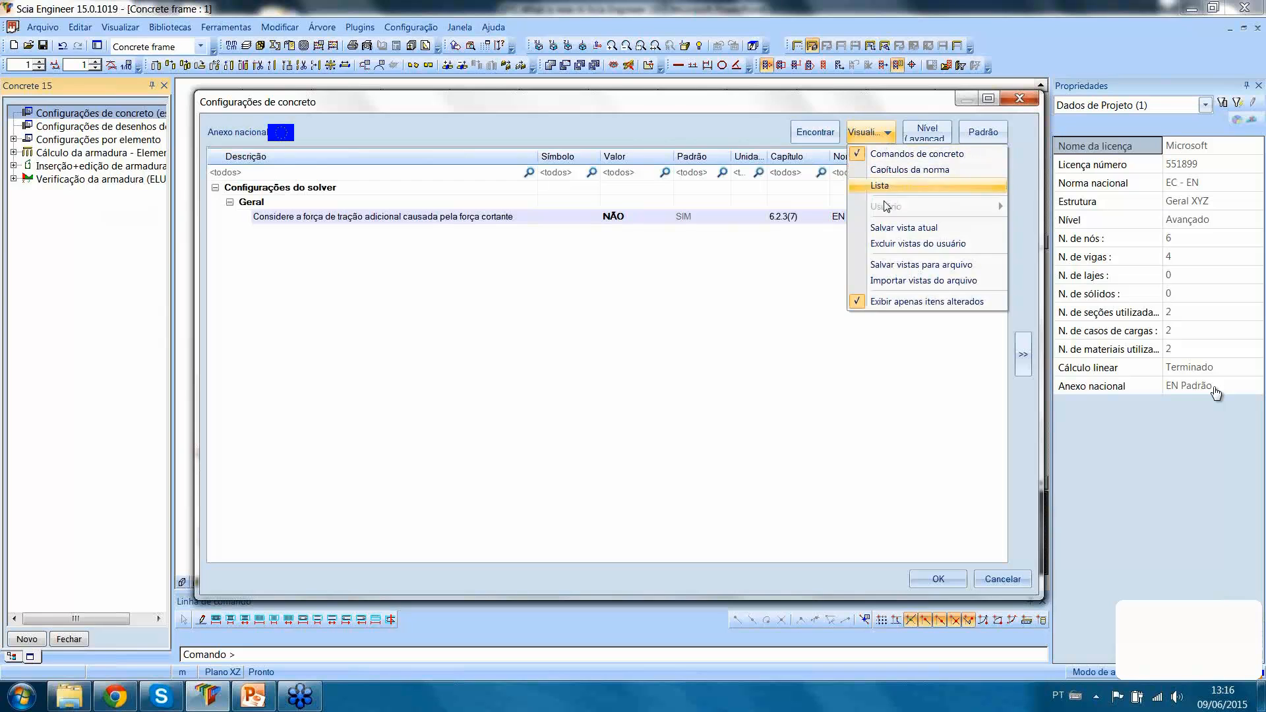
click(887, 301)
click(622, 375)
click(613, 404)
click(1002, 578)
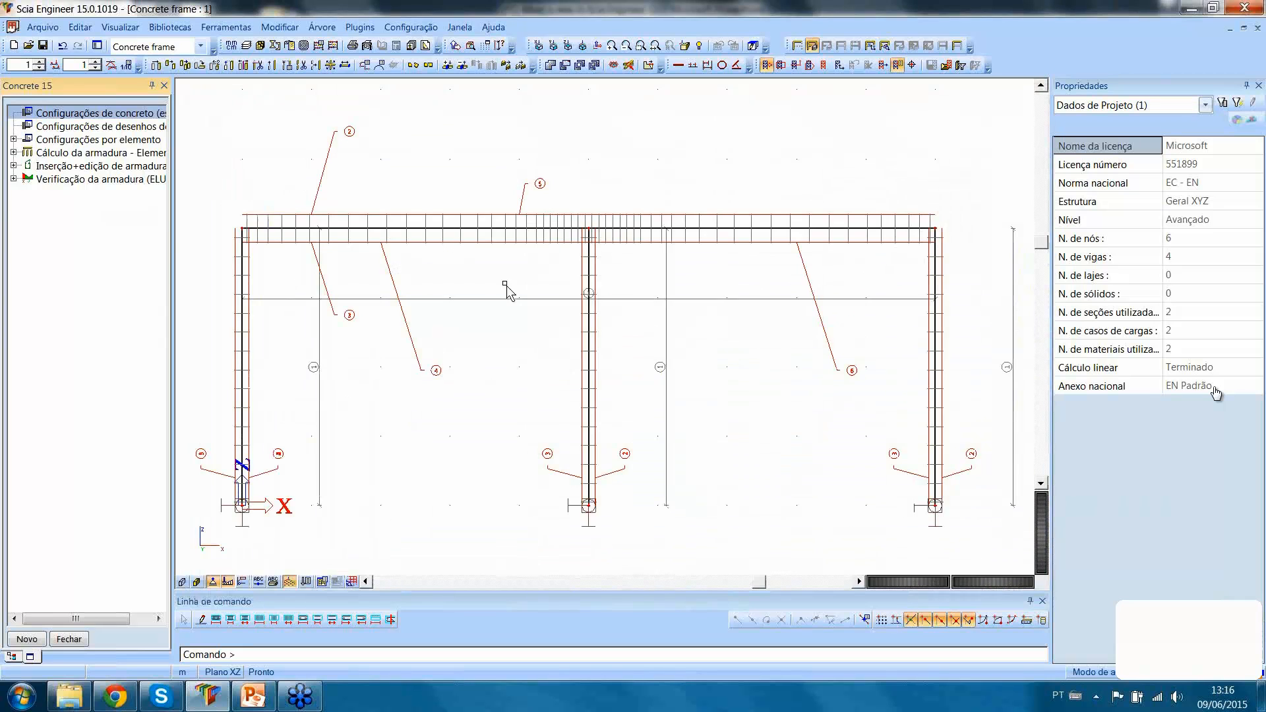
Expand the Concrete 15 groups for element settings, reinforcement design, reinforcement input with its 1D elements and free bars, and reinforcement checks.
click(13, 139)
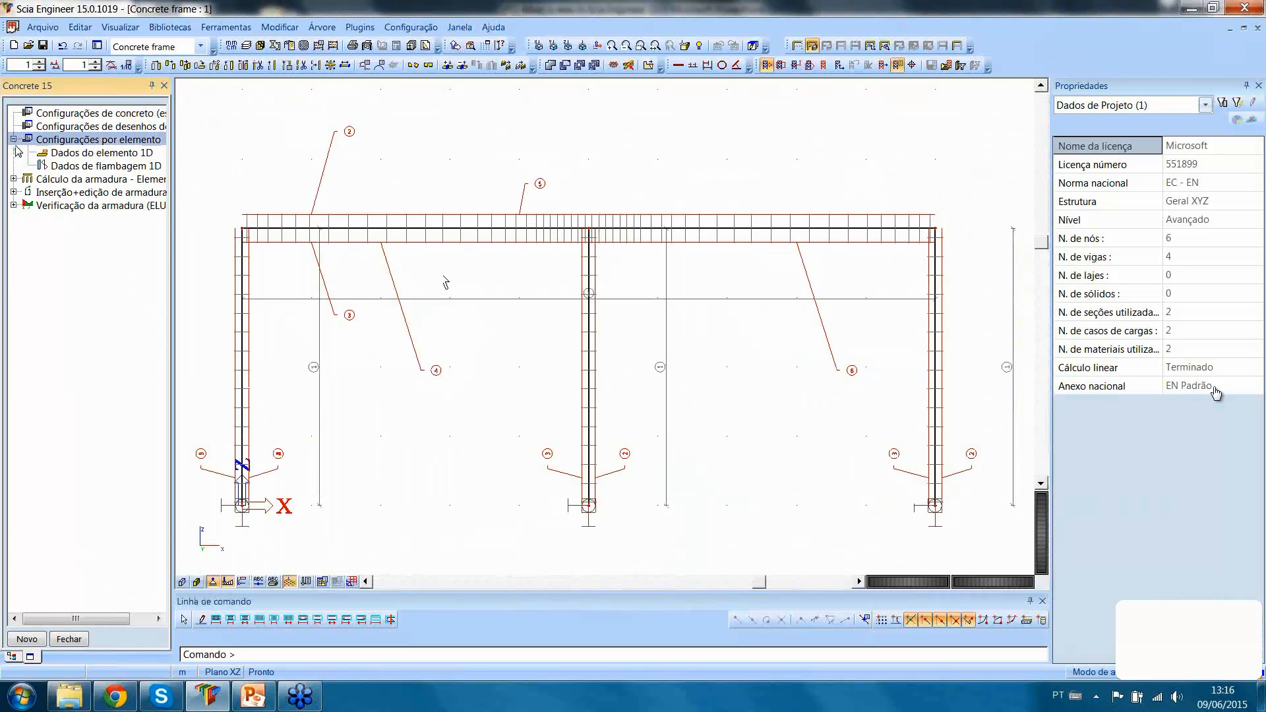
click(13, 178)
click(13, 232)
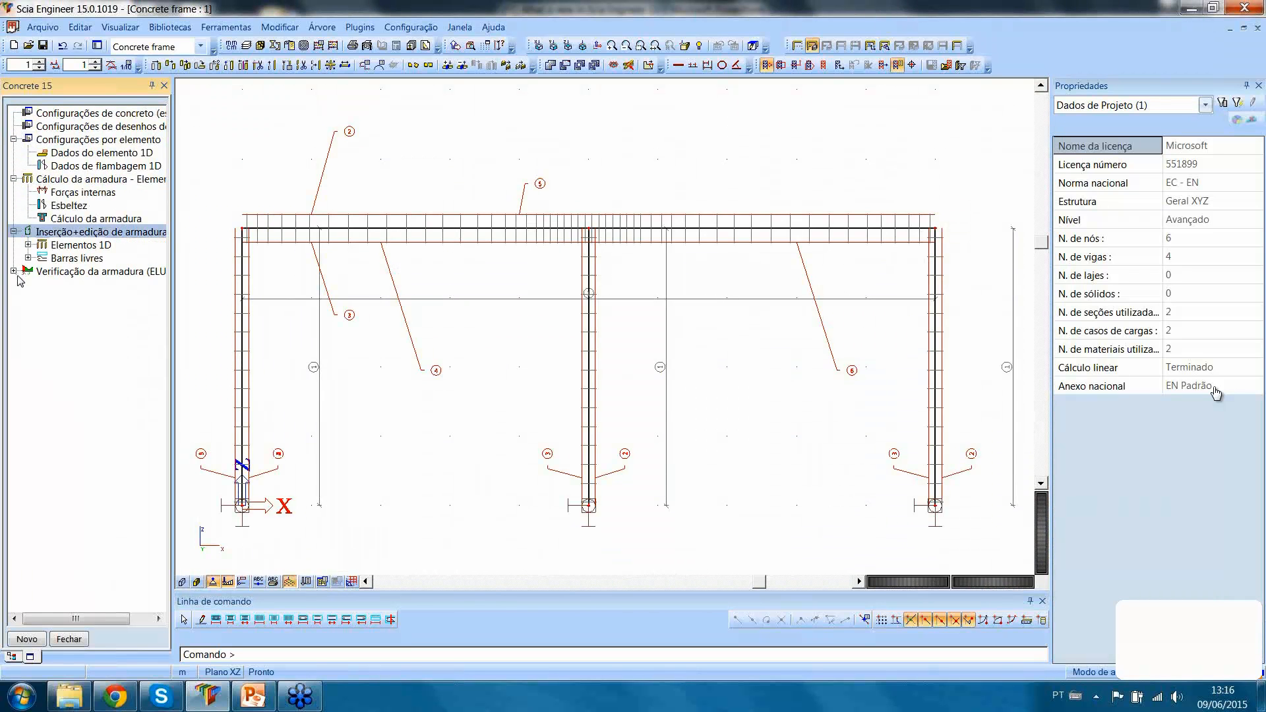
click(14, 271)
click(27, 257)
click(27, 245)
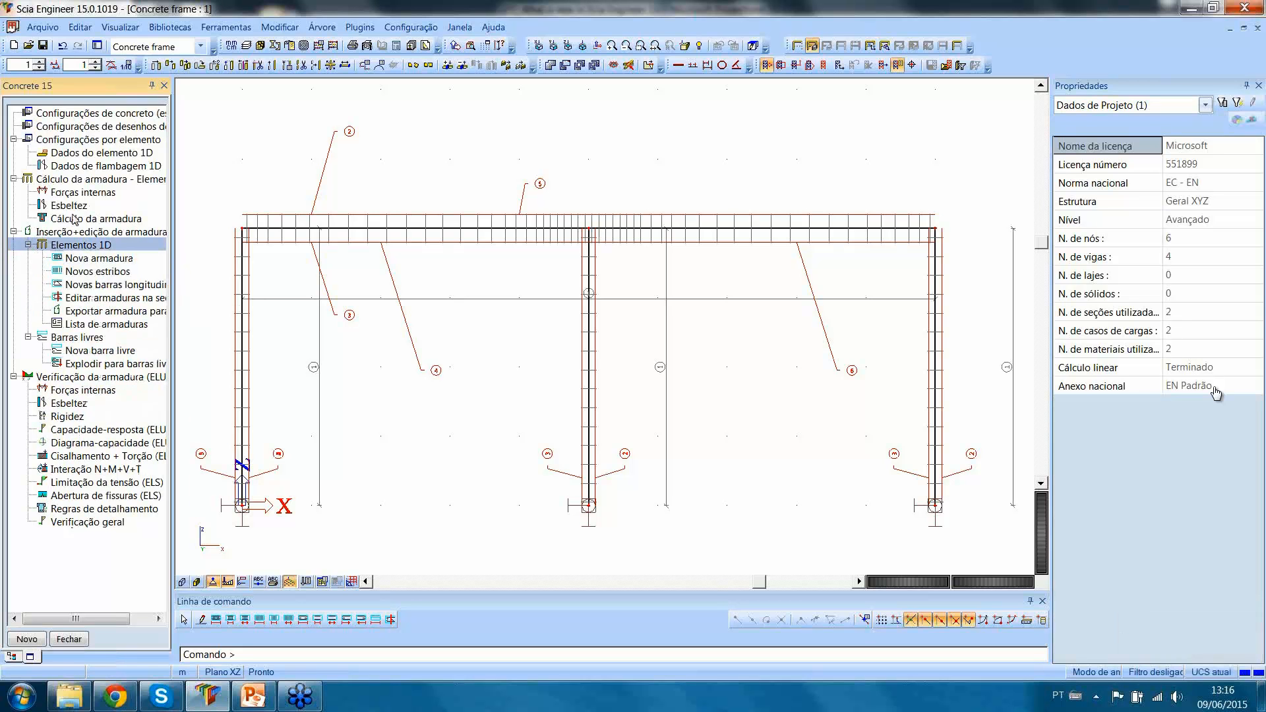
Open the 1D element data for beam S4, examine the advanced mode option and corrosion settings, and cancel without saving.
click(110, 156)
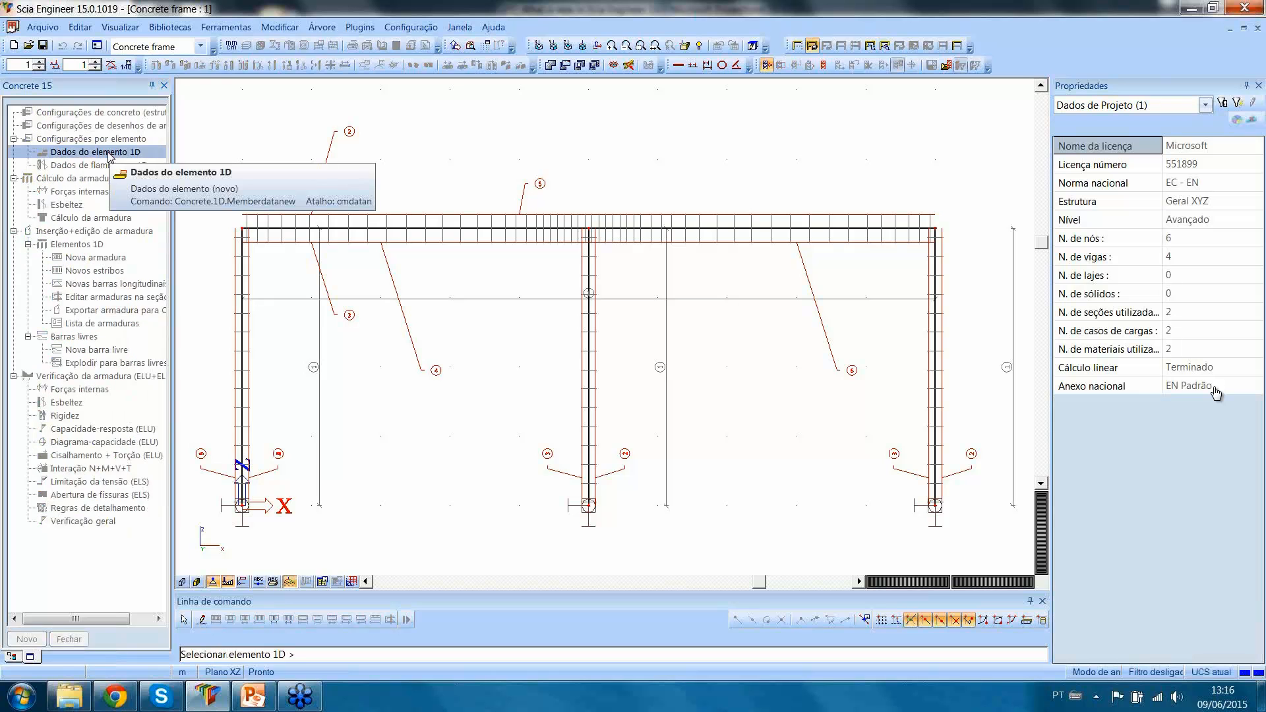
drag(482, 271, 427, 187)
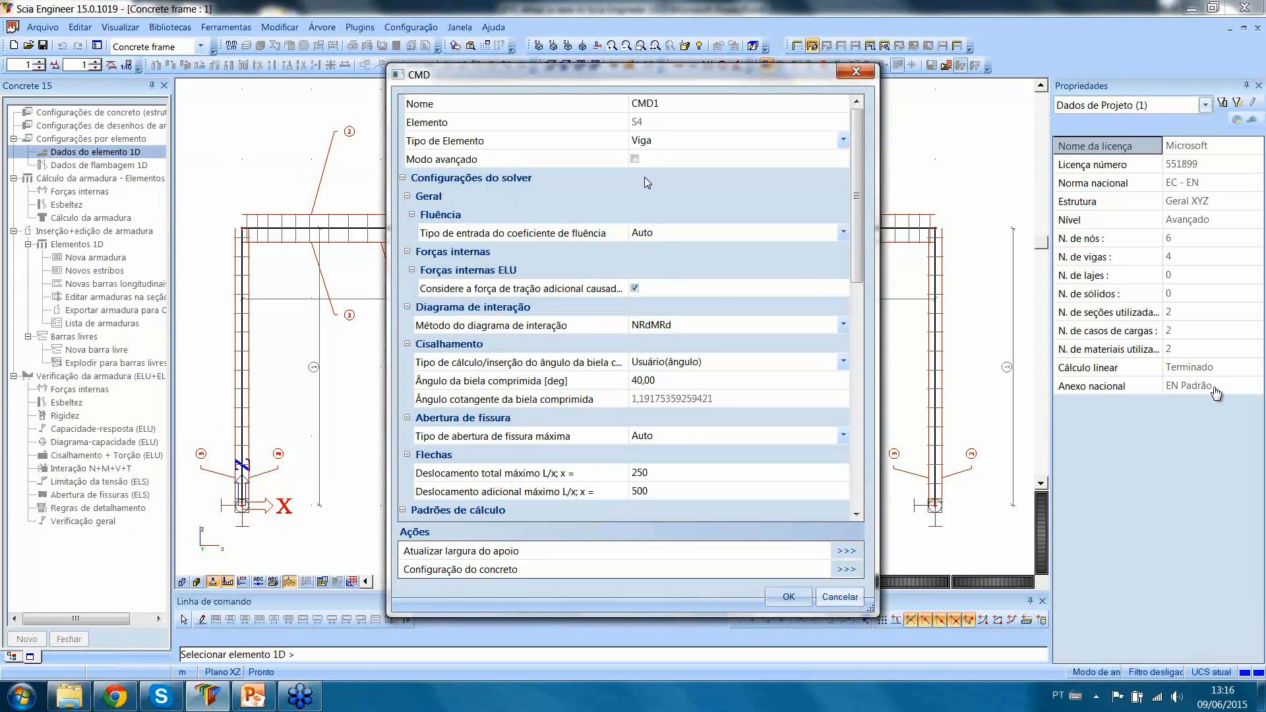
click(636, 161)
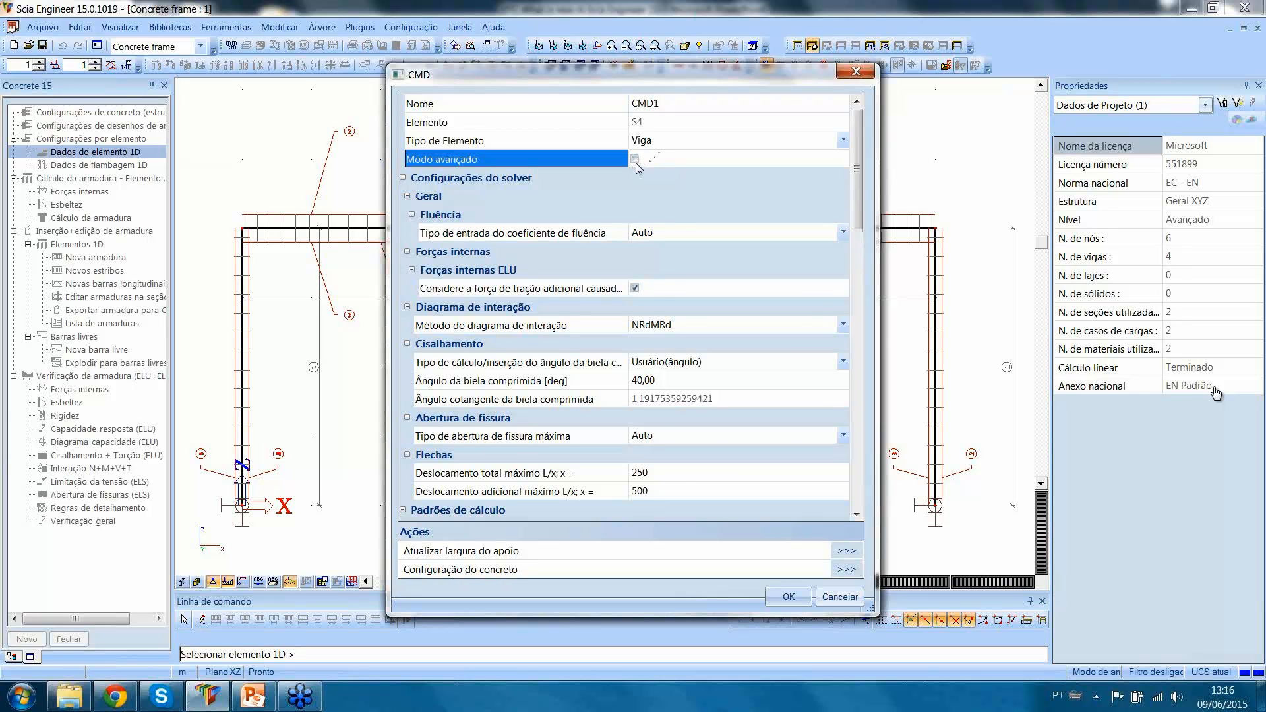
click(635, 162)
click(635, 161)
click(636, 161)
drag(858, 179, 866, 254)
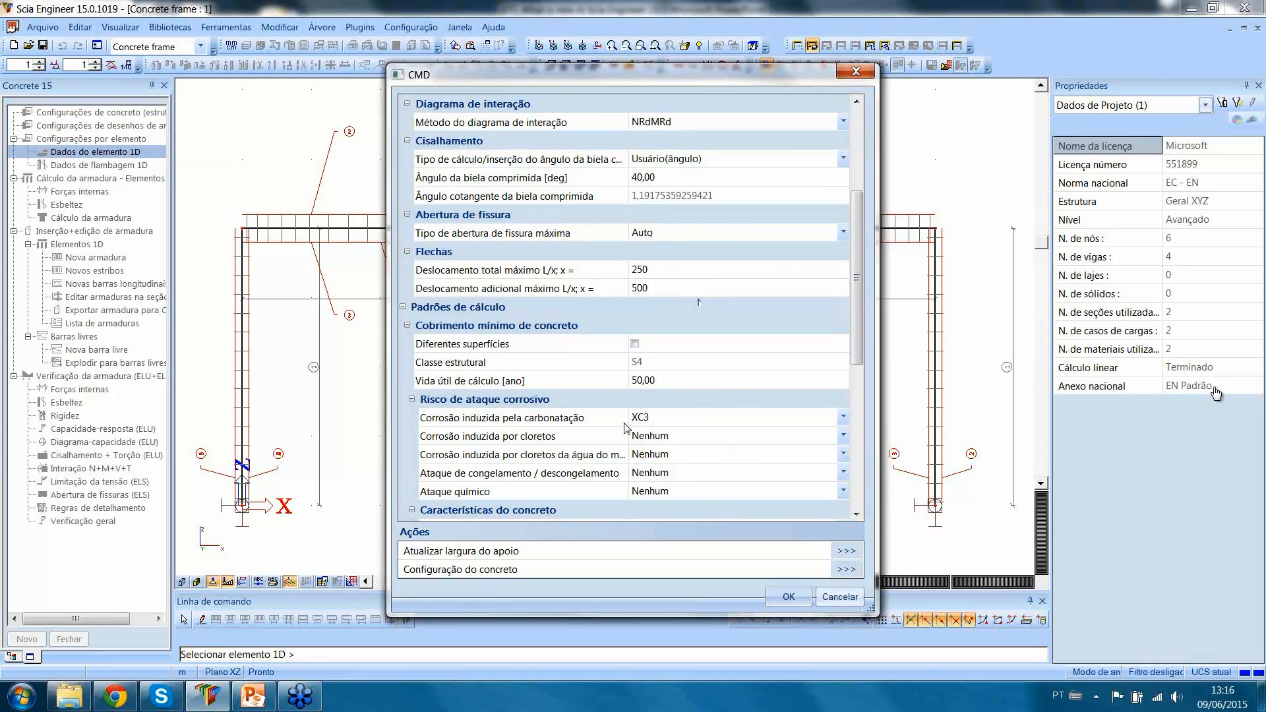
click(839, 598)
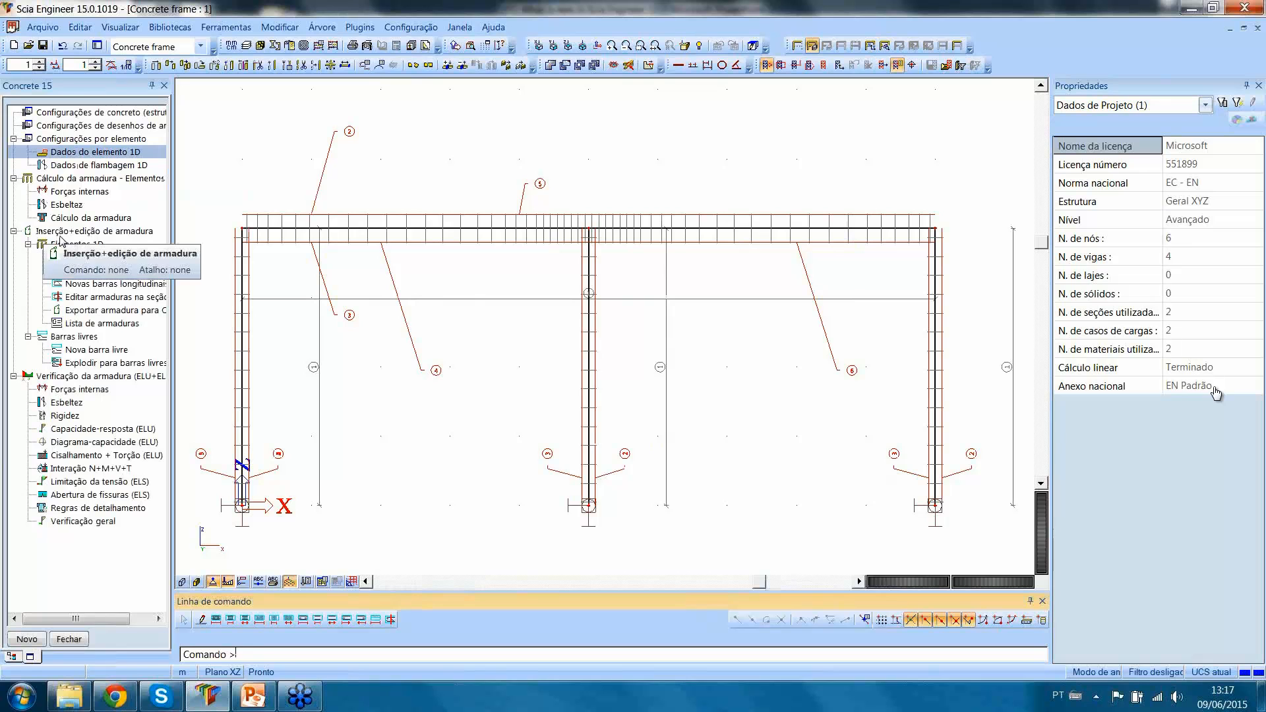
Display the design internal forces M_Edy on the frame for class Alle UGT.
click(92, 192)
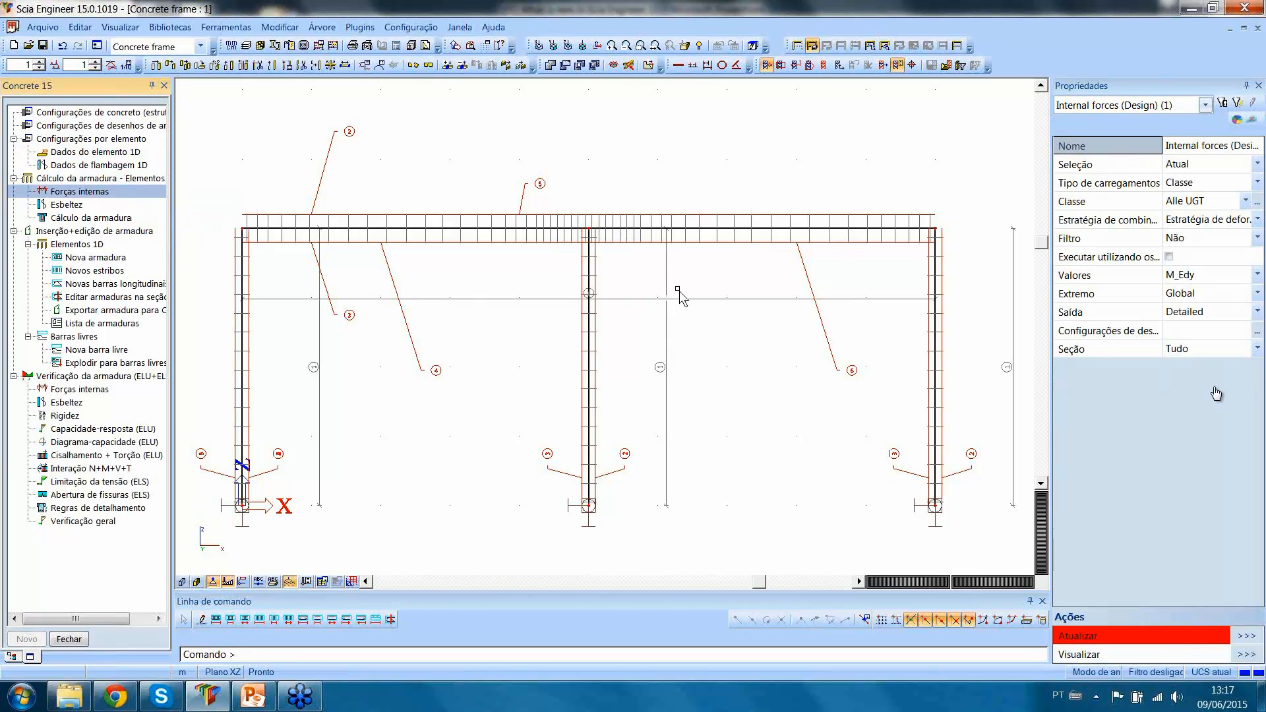
click(1247, 637)
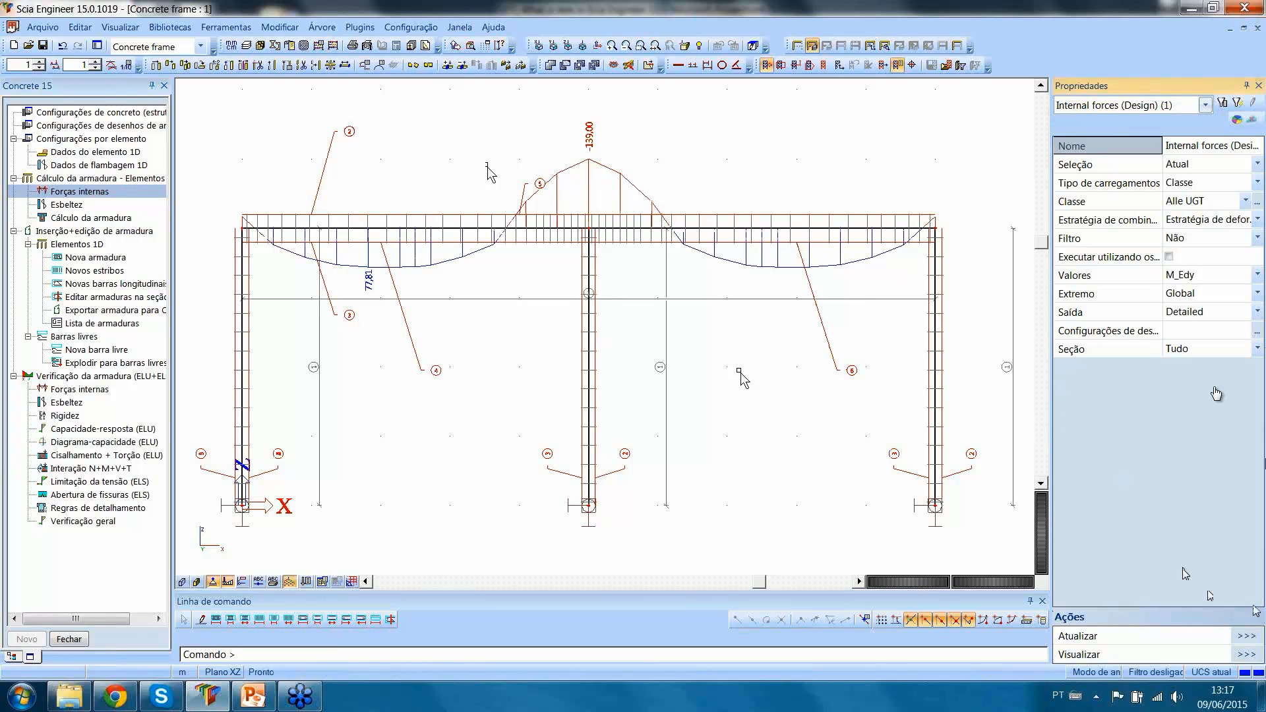
Set the design internal forces output to Resumida, refresh the results, and preview the summary table for beam S4.
click(1195, 315)
click(1195, 316)
click(1187, 341)
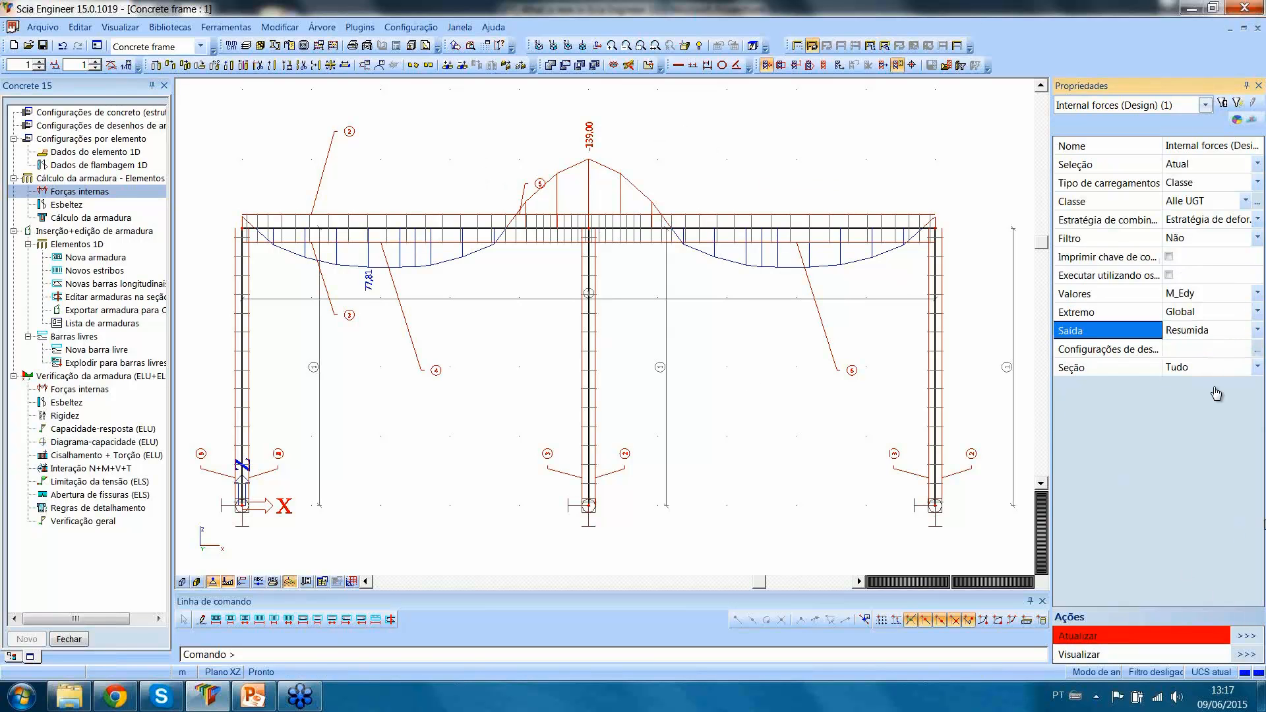
click(1246, 636)
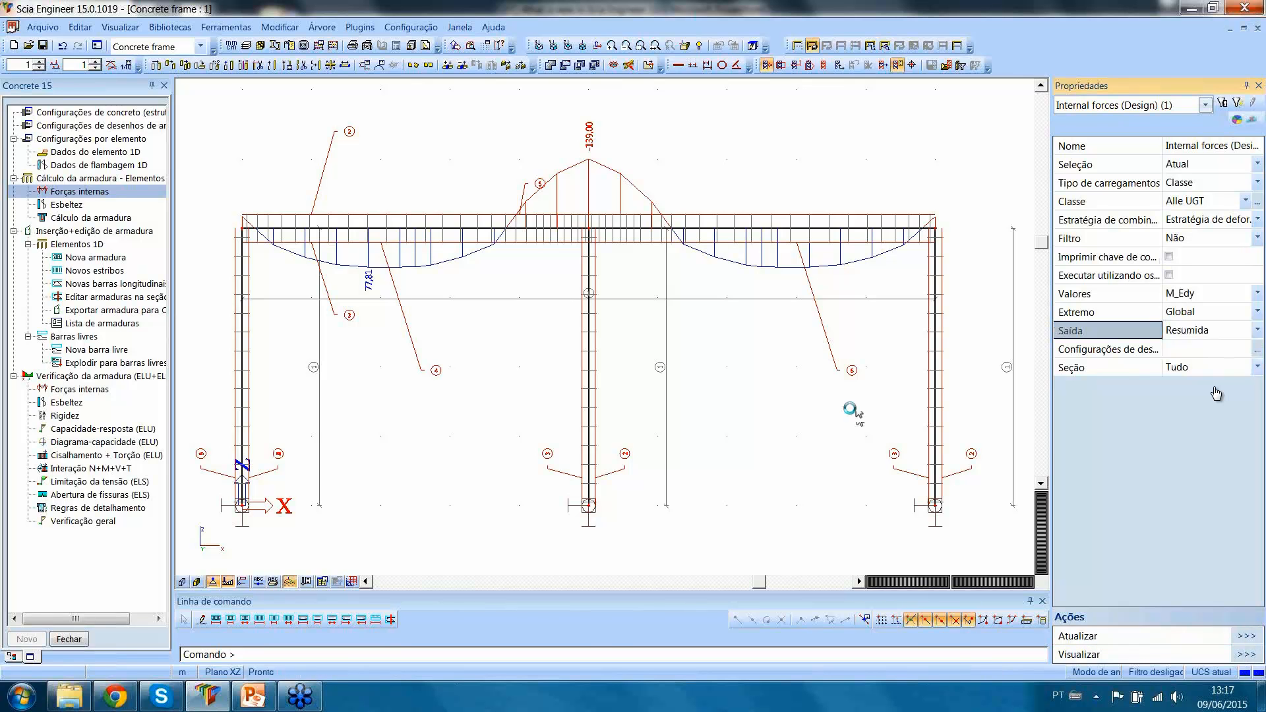
click(1201, 648)
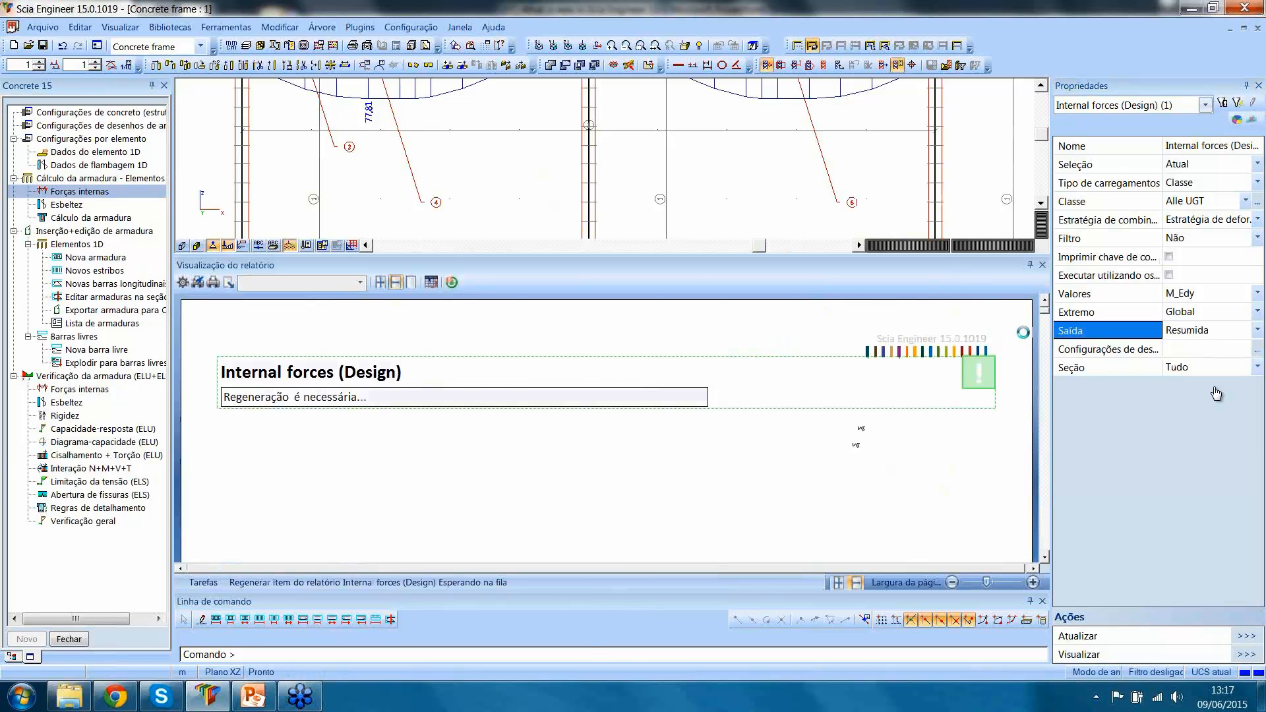
scroll(1049, 315, down, 3)
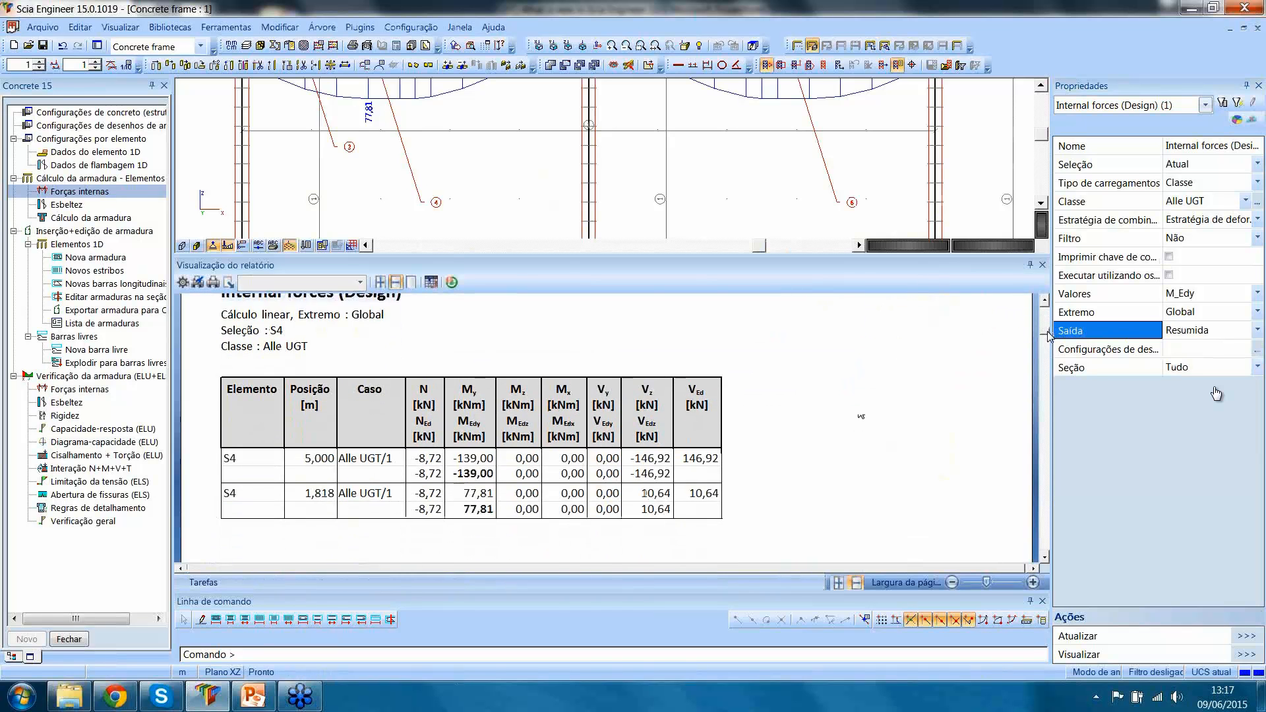
Set the internal forces output back to Detailed, regenerate the report for beam S4, review its calculations, and close the preview.
click(1188, 330)
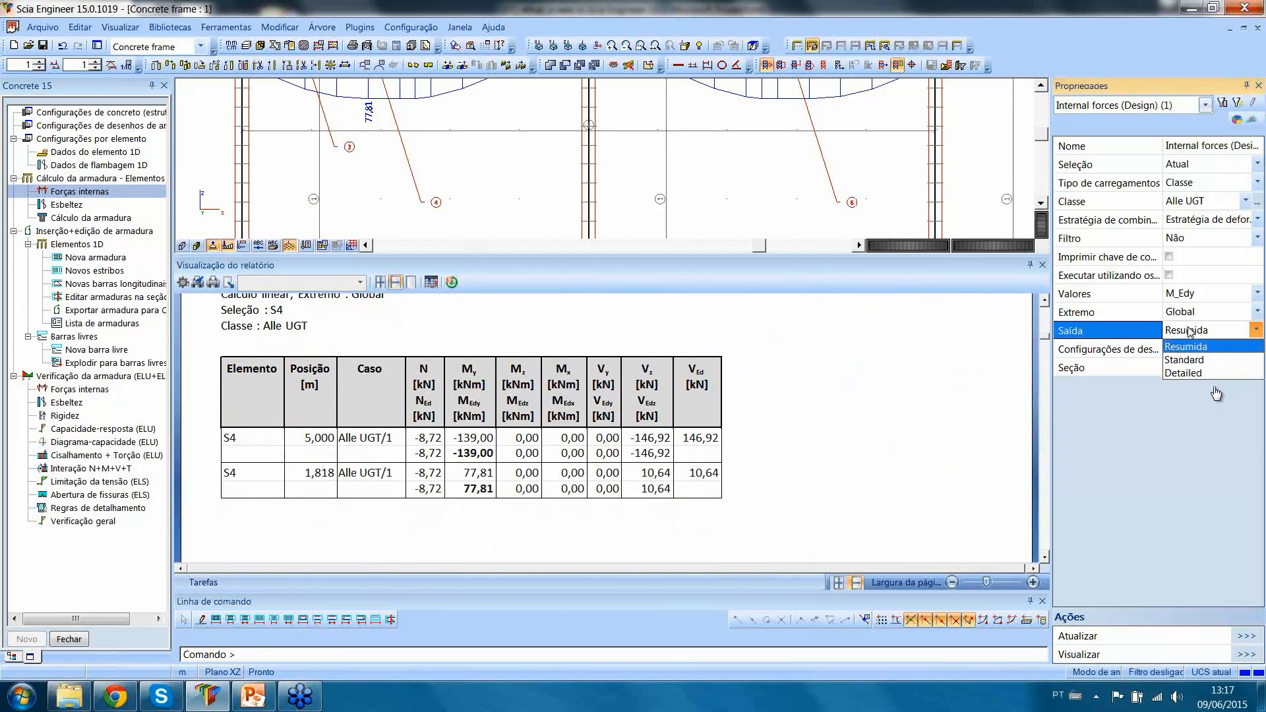
click(1187, 374)
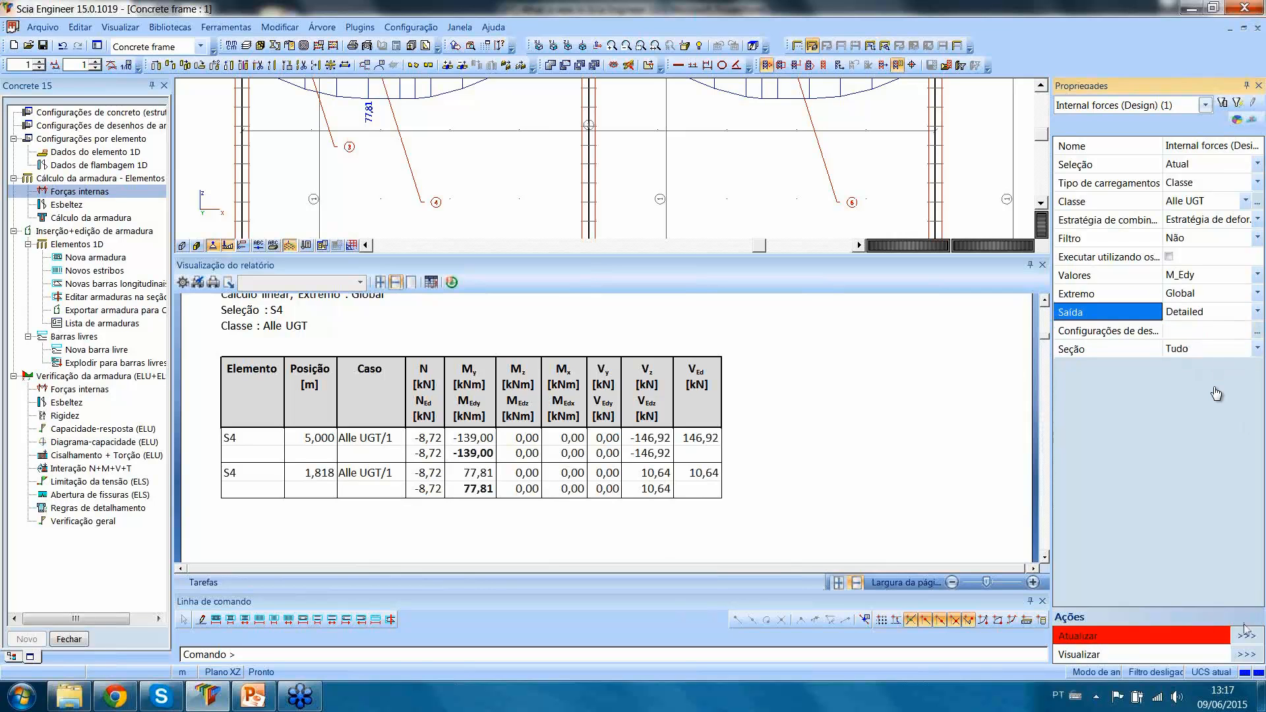
click(1246, 635)
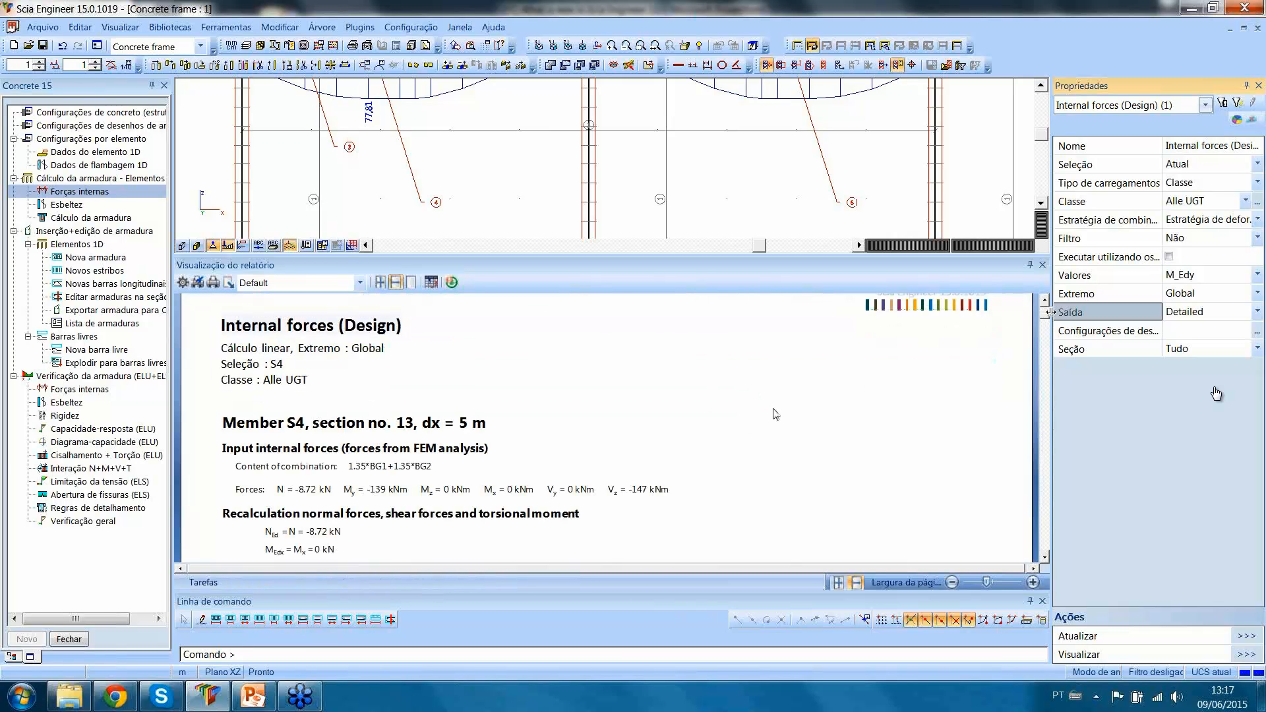
drag(1049, 321, 1049, 399)
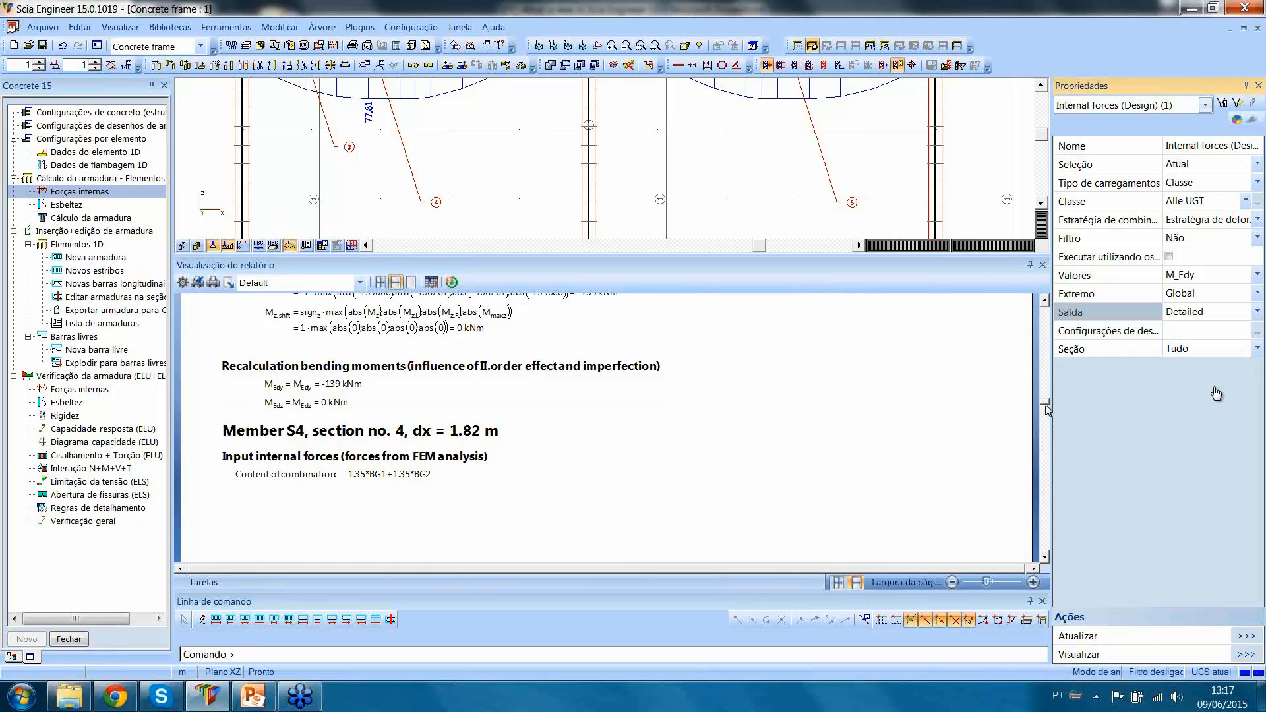
drag(1045, 401, 1044, 277)
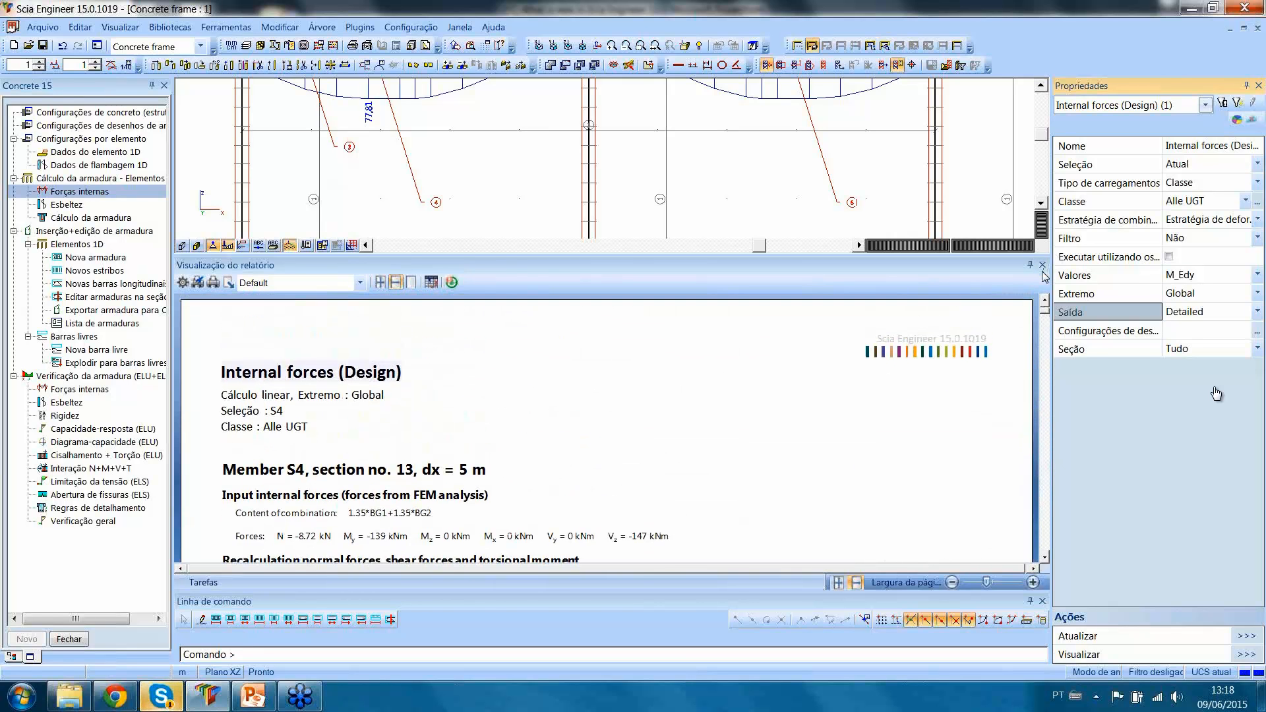
click(1042, 264)
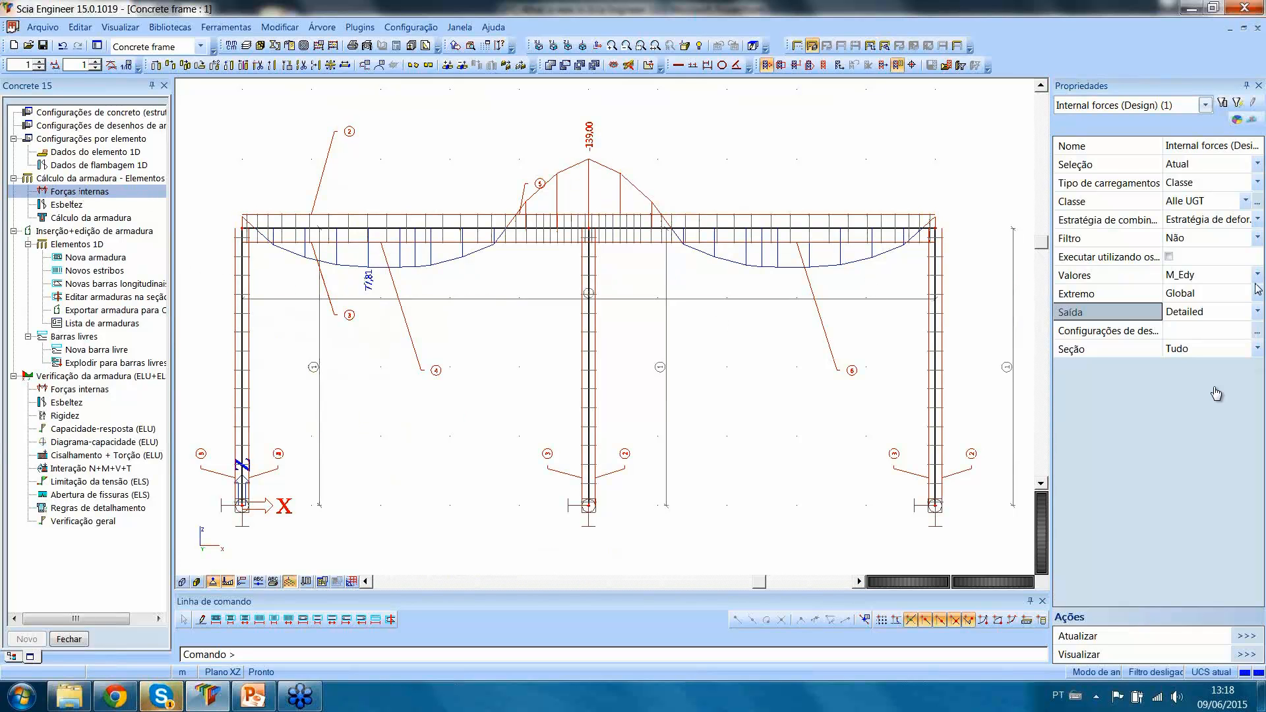
Run the Overall Design (ULS) with Detailed output and display the required reinforcement A_sz_req+ on the beam.
click(92, 218)
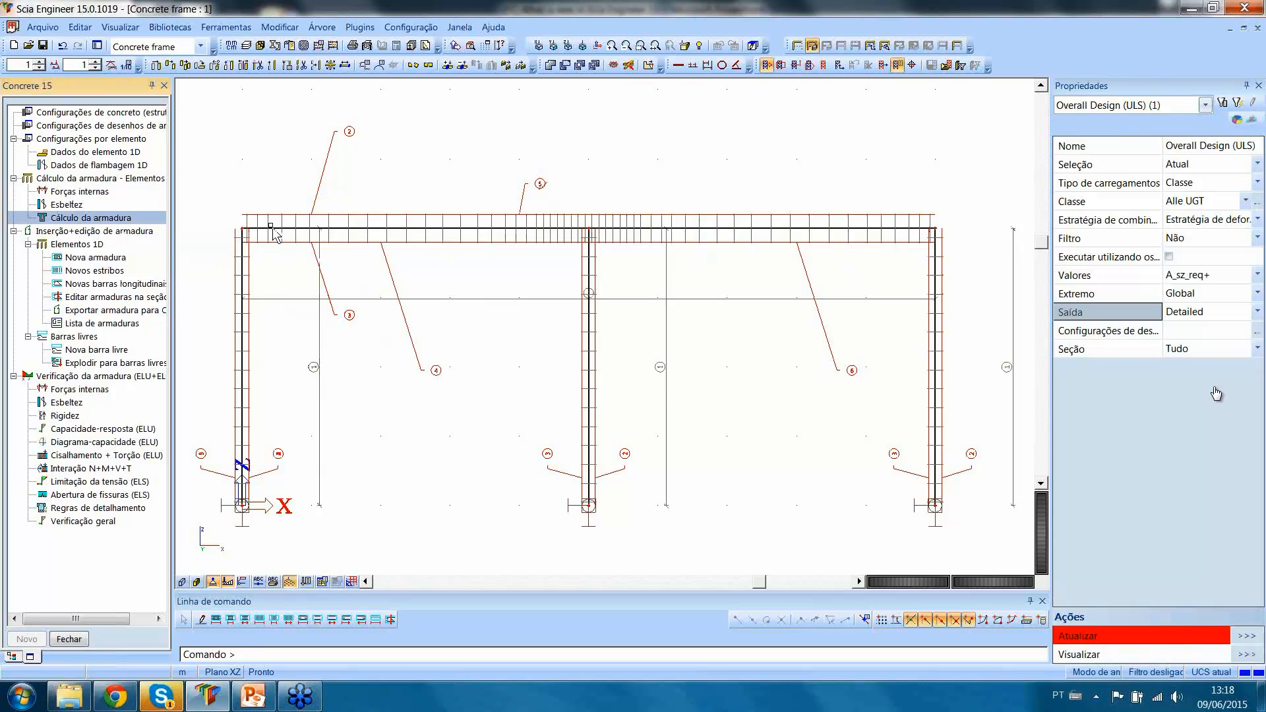
click(1257, 312)
click(1258, 312)
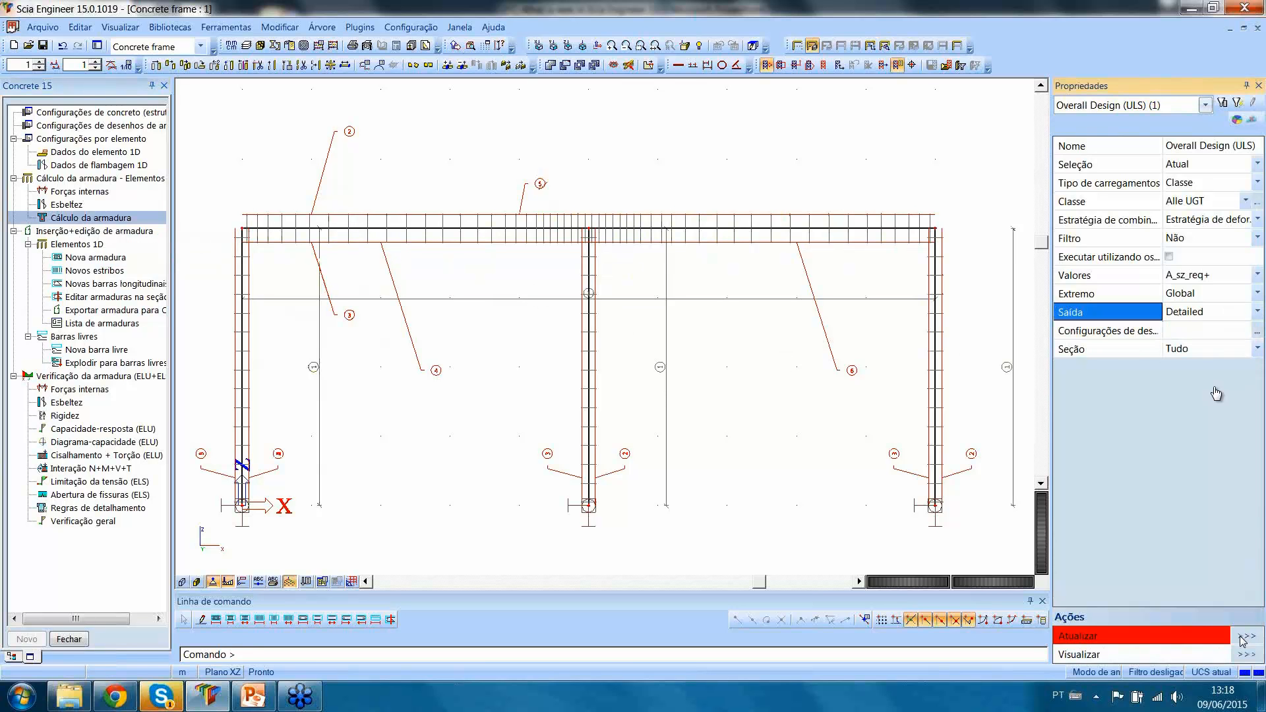
click(1242, 636)
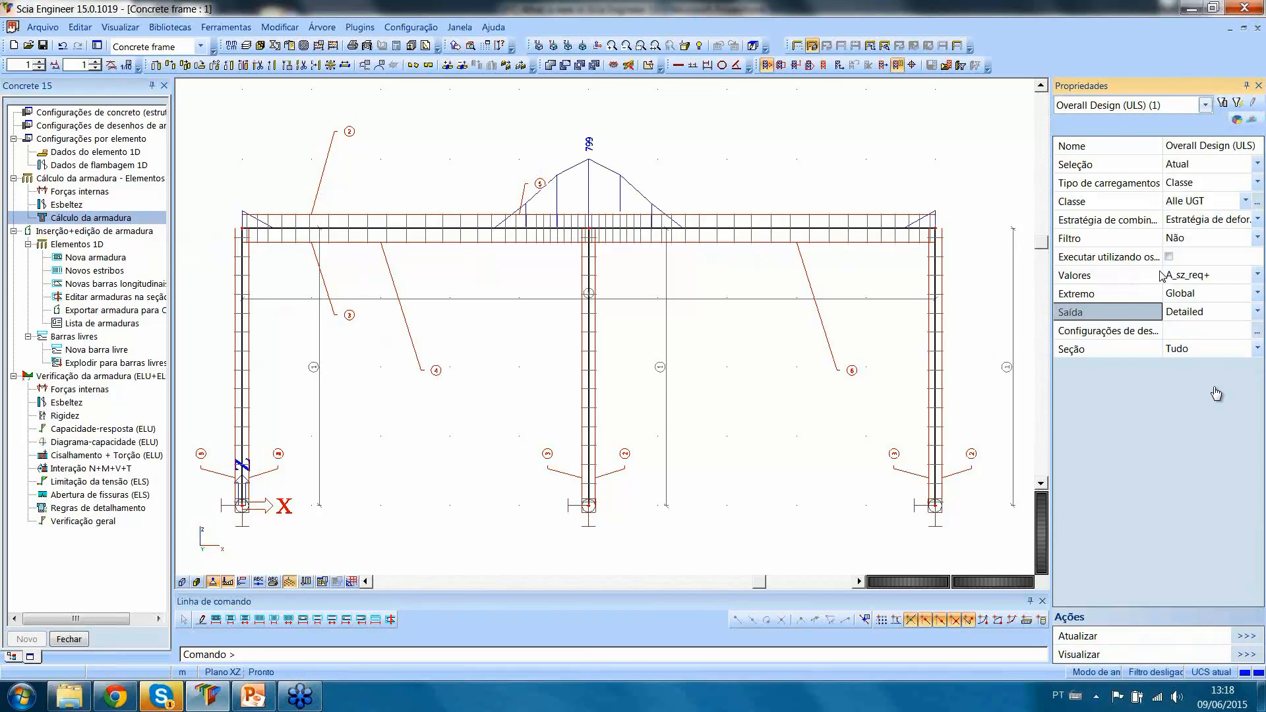
click(1207, 274)
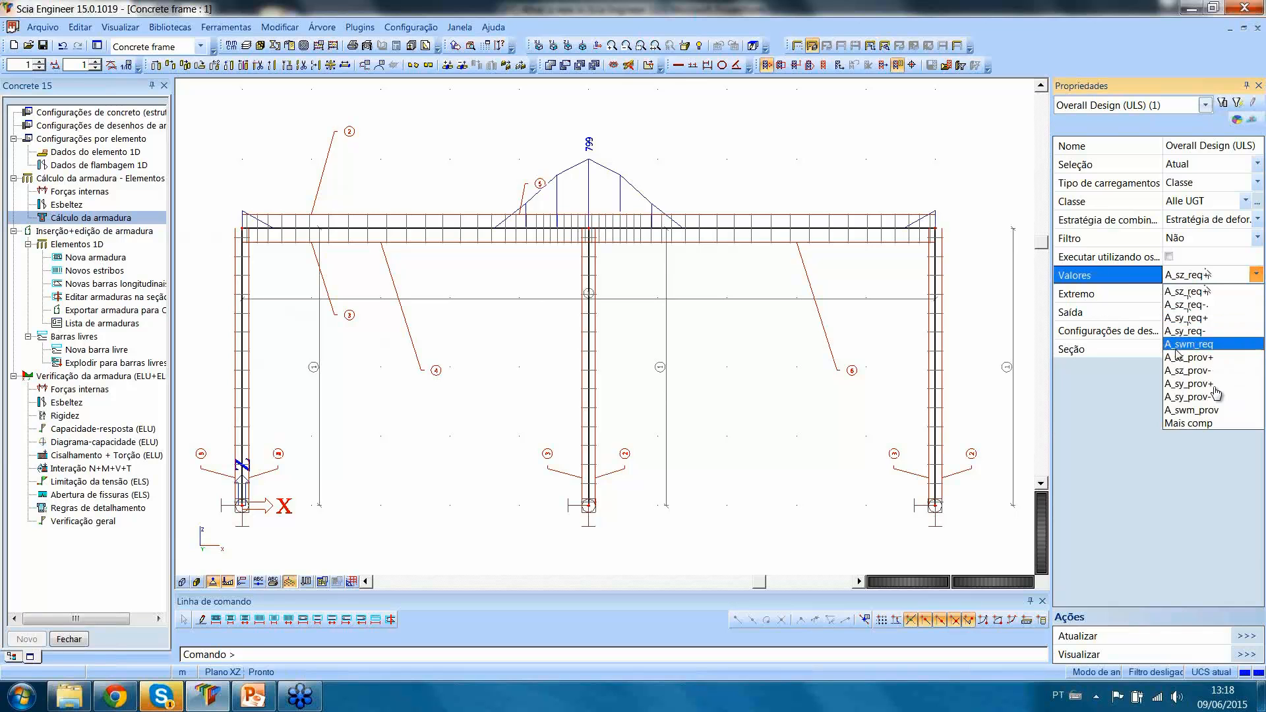
click(1220, 276)
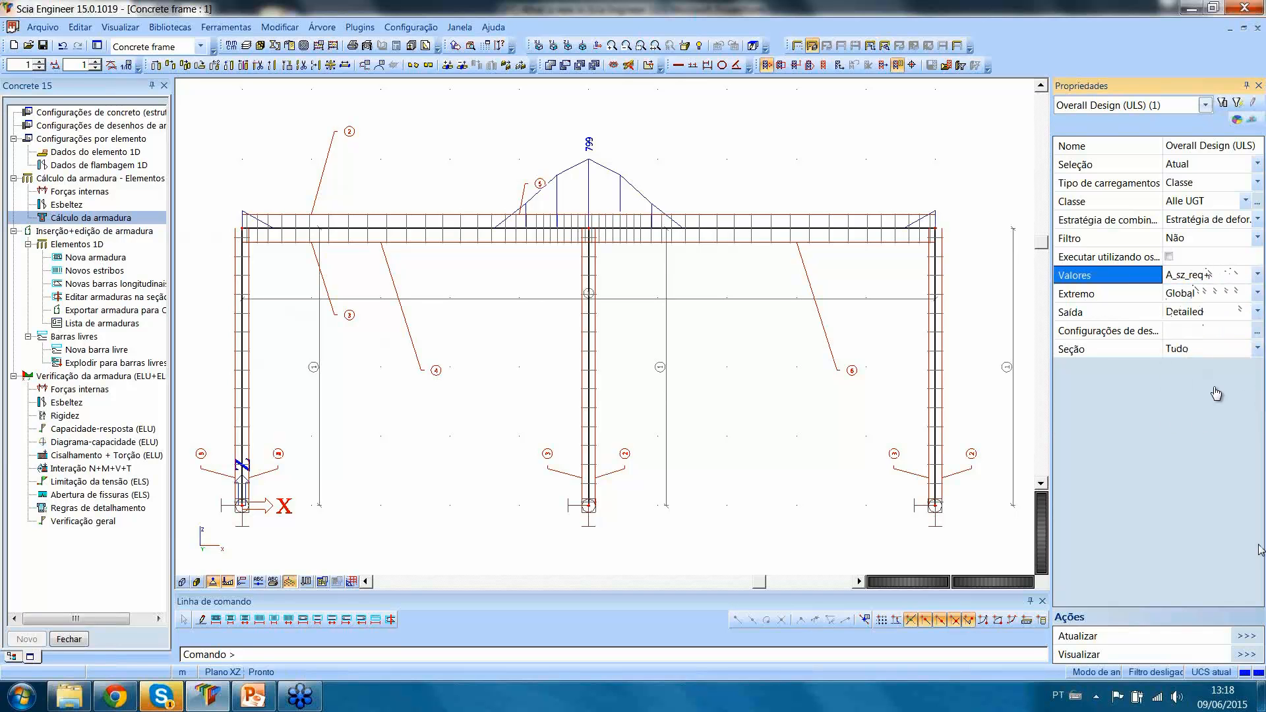
Preview the detailed reinforcement design report for beam S4, read through to the shear and torsion section, and close it.
click(1244, 655)
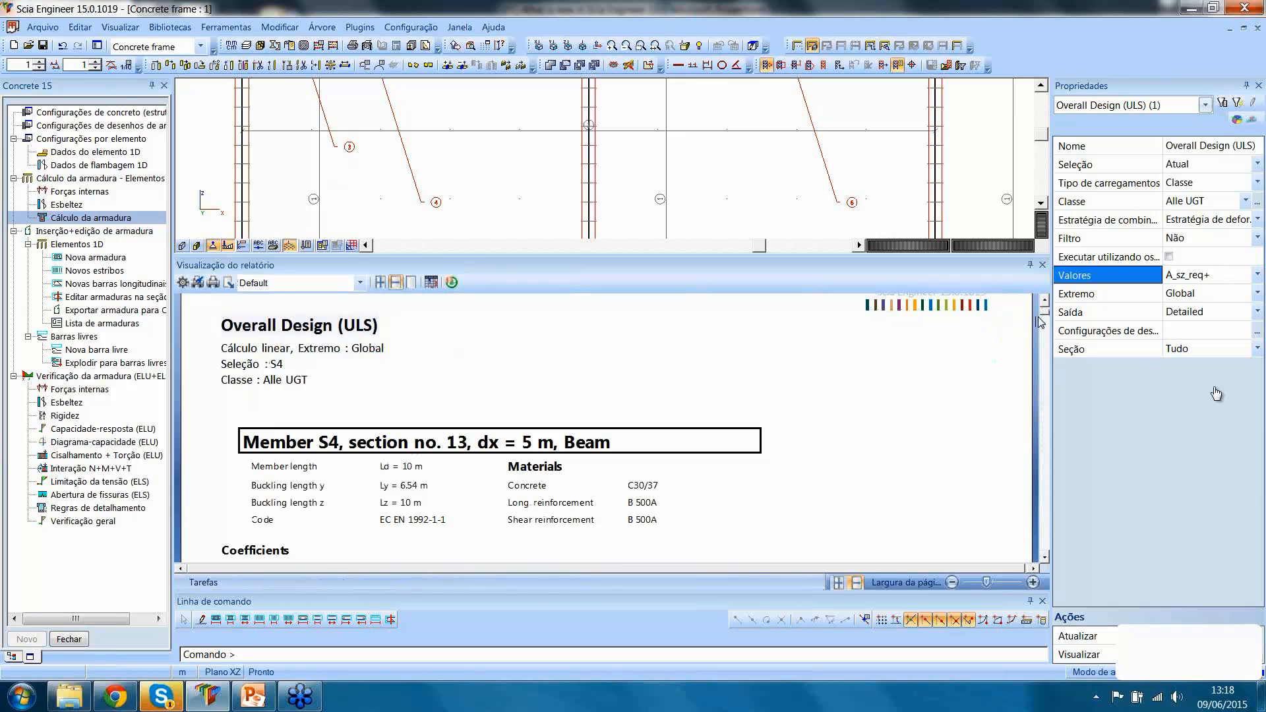
drag(1048, 318, 1046, 459)
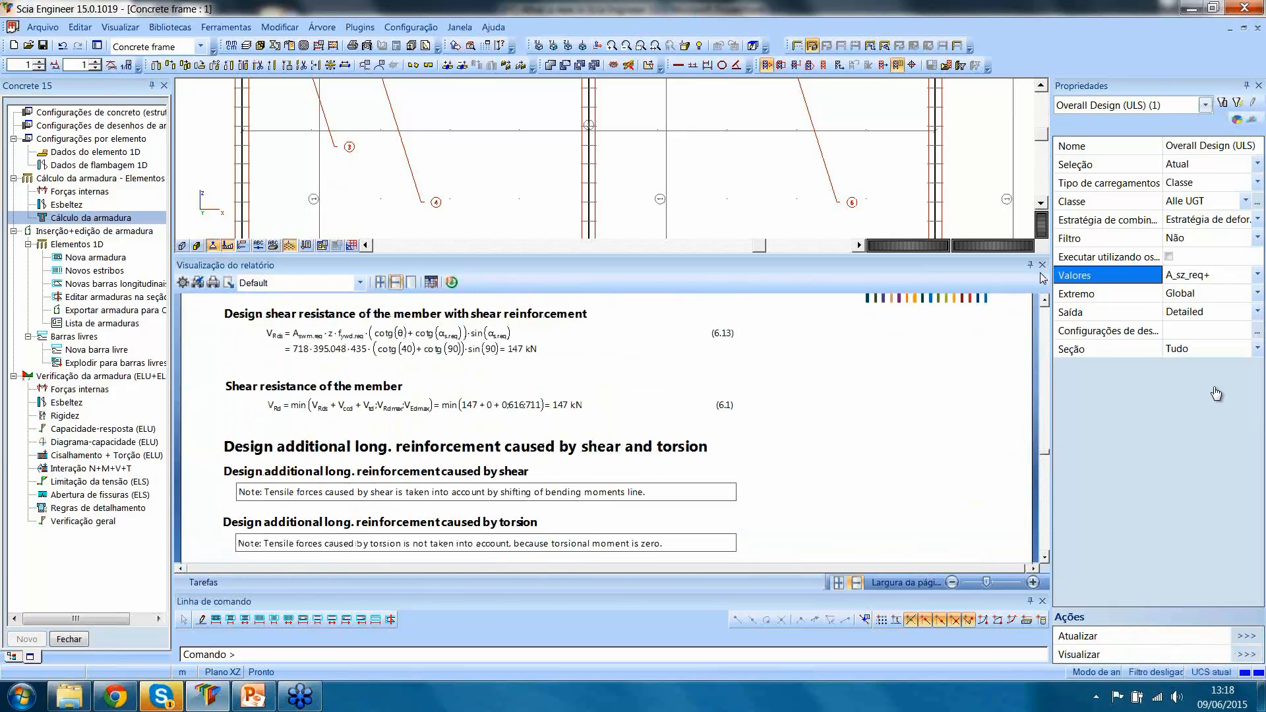
click(1042, 264)
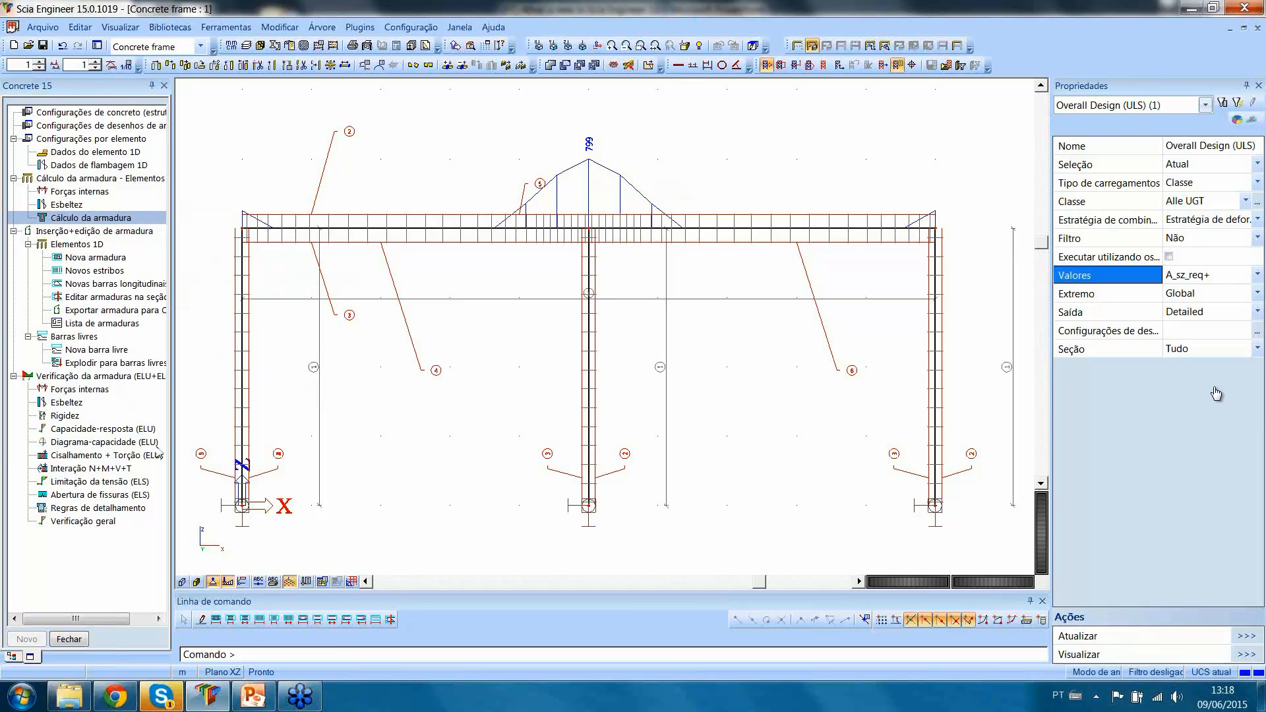
Run the capacity-response check on beam S4 for class Alle UGT and display its Unity_check diagram.
click(103, 428)
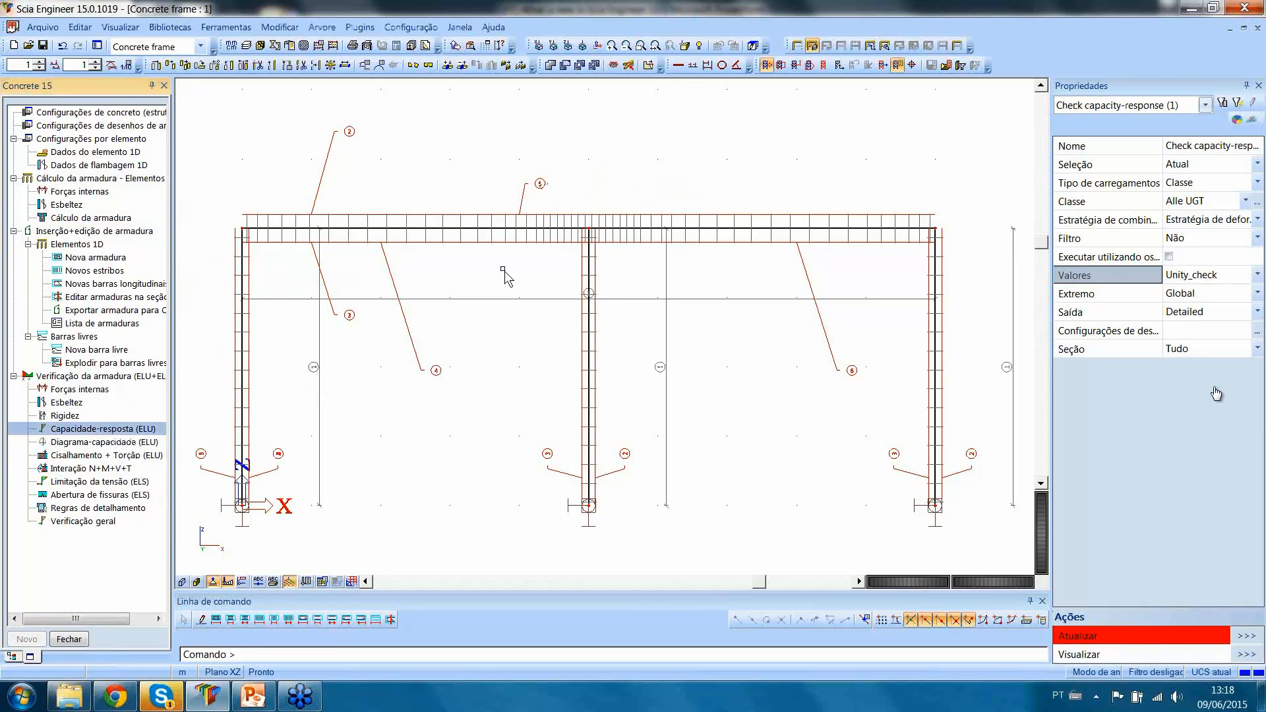
drag(502, 269, 427, 192)
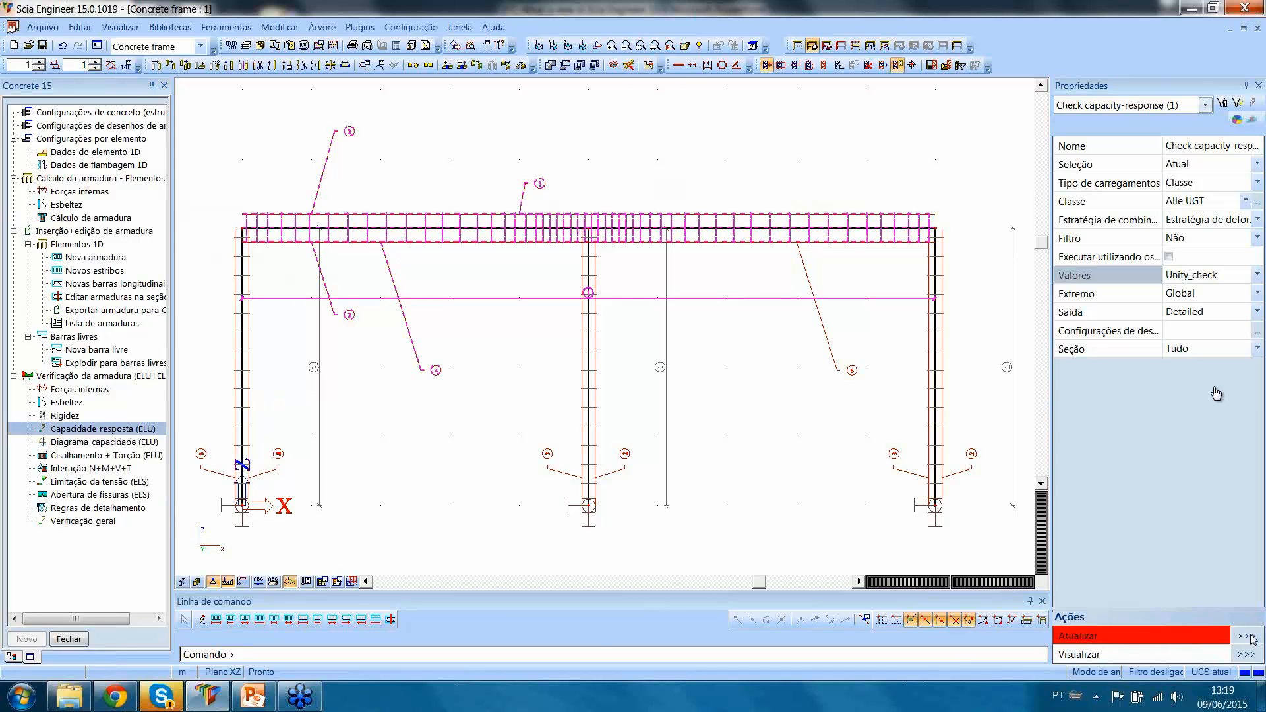
click(1246, 636)
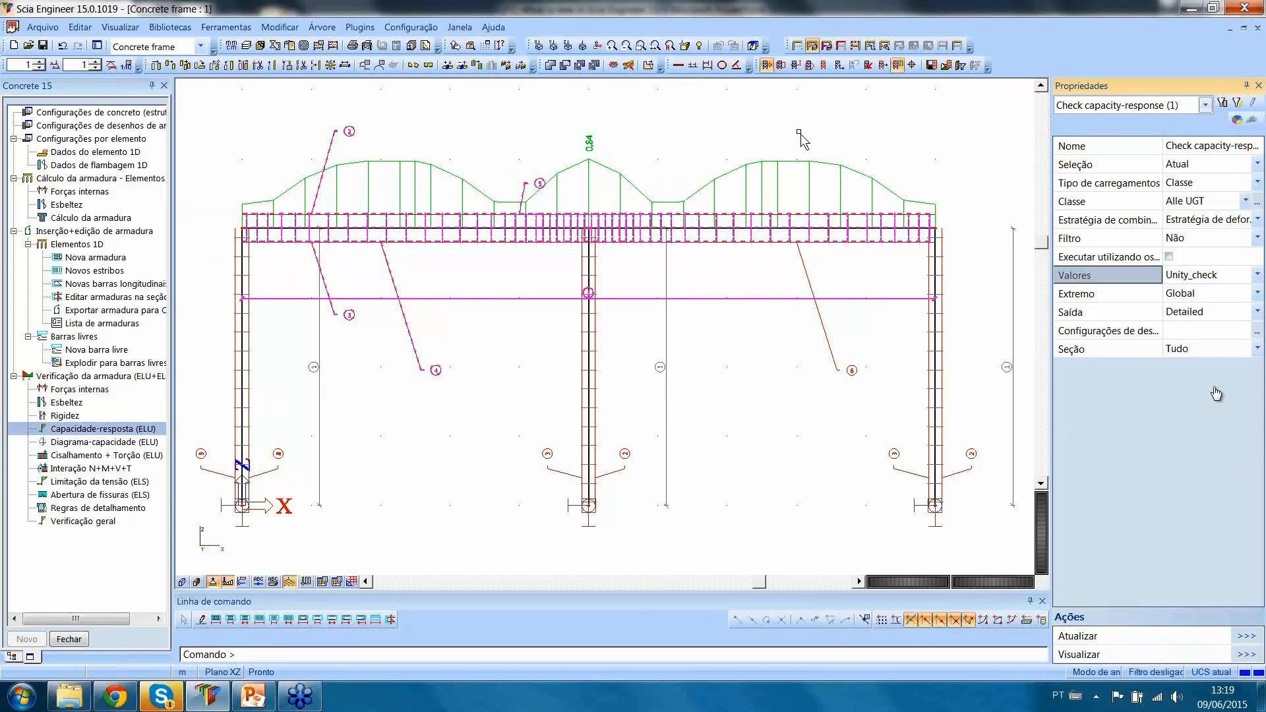
Set the capacity-response output to Standard, preview the check report for beam S4, and close it.
click(1257, 311)
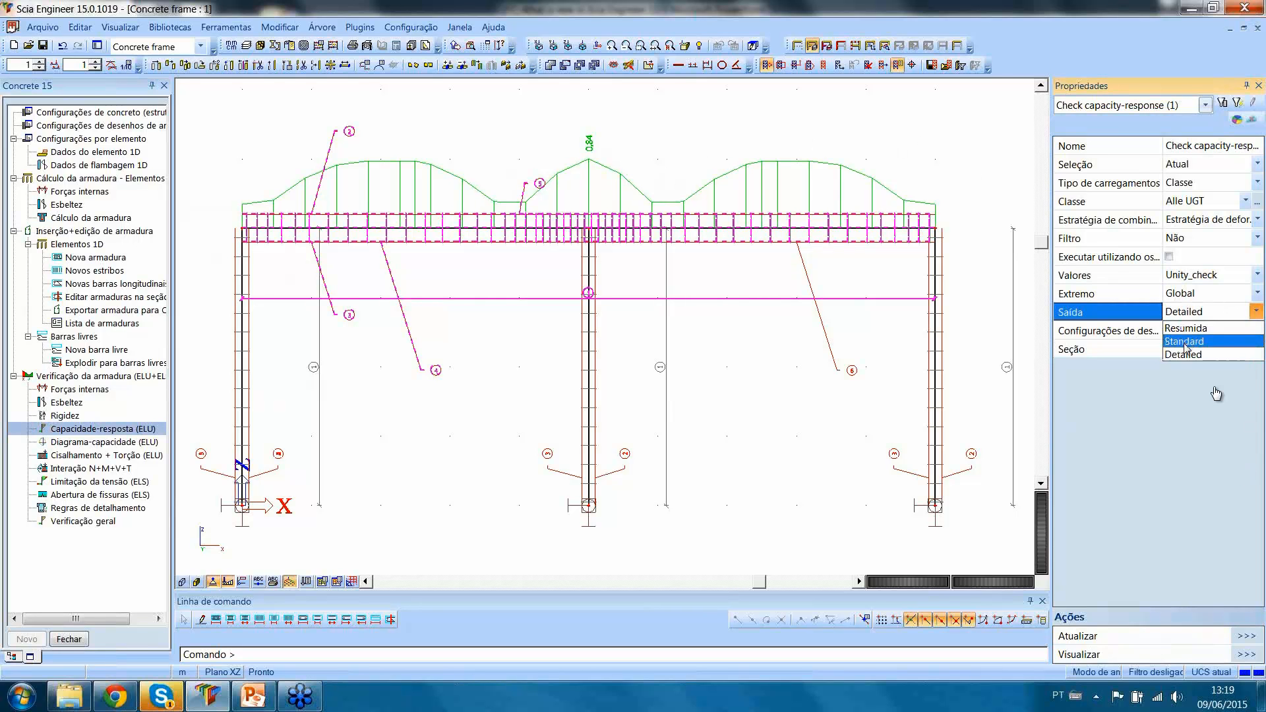
click(1186, 340)
click(1246, 655)
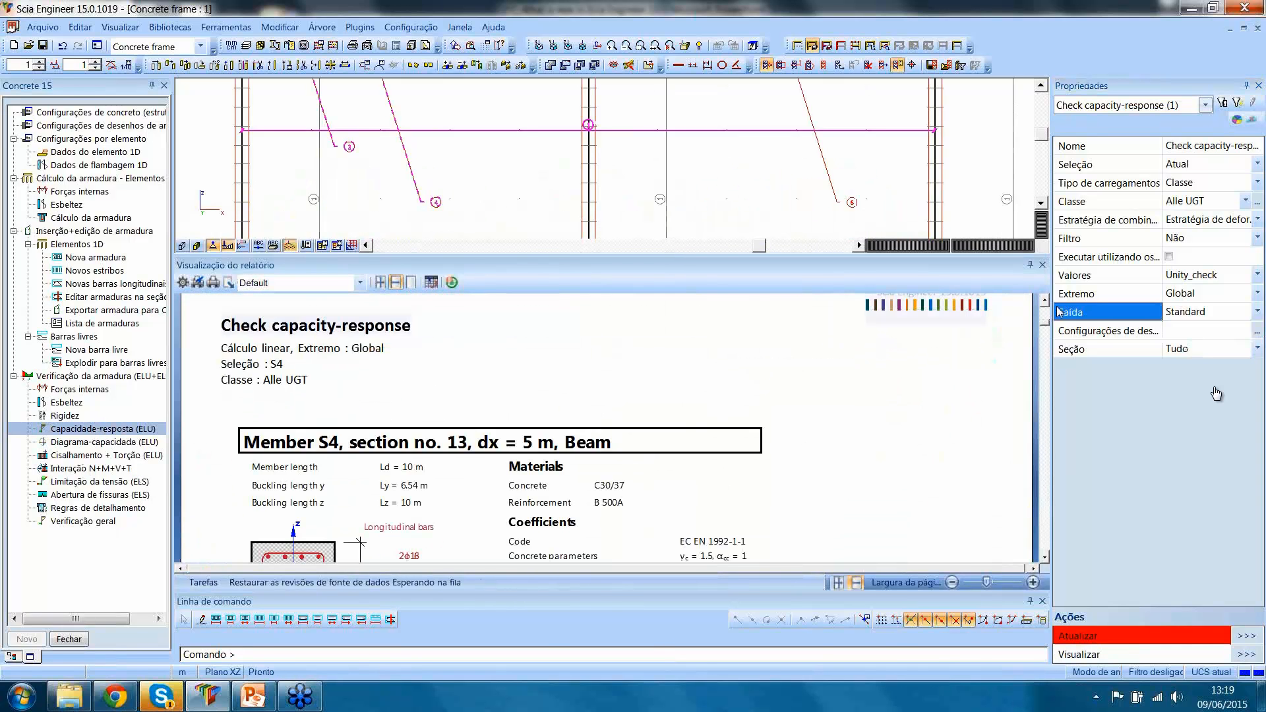
mouse_move(1044, 327)
mouse_down()
mouse_move(1046, 474)
mouse_move(1045, 306)
mouse_up()
click(1042, 264)
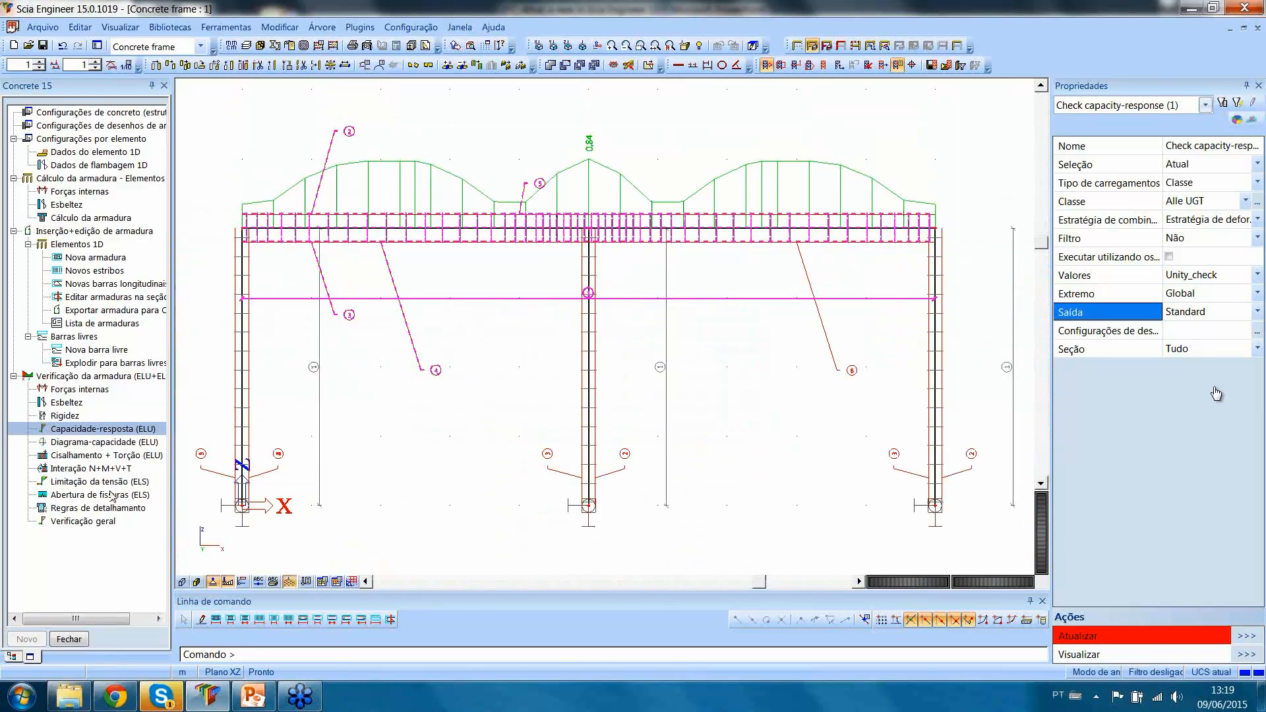
Clear the selection, run the capacity-interaction diagram check on column S1, and review its standard report down to the reinforced section.
click(105, 442)
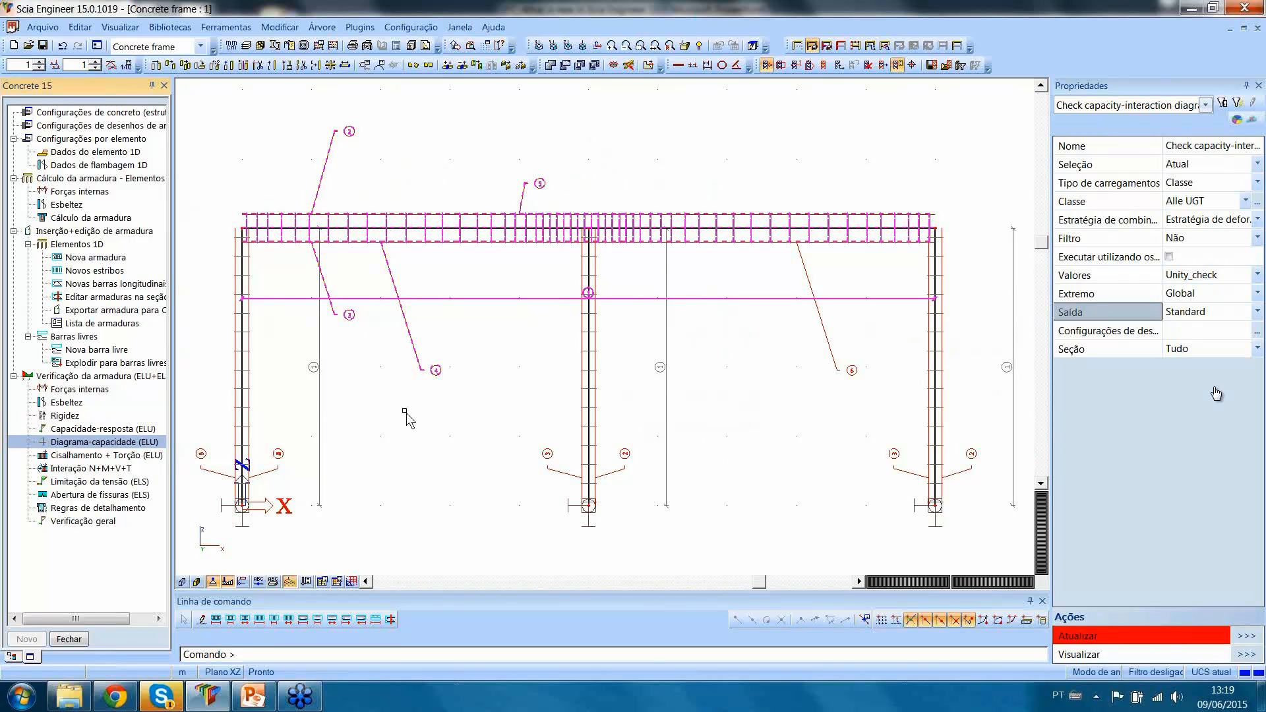
key(Escape)
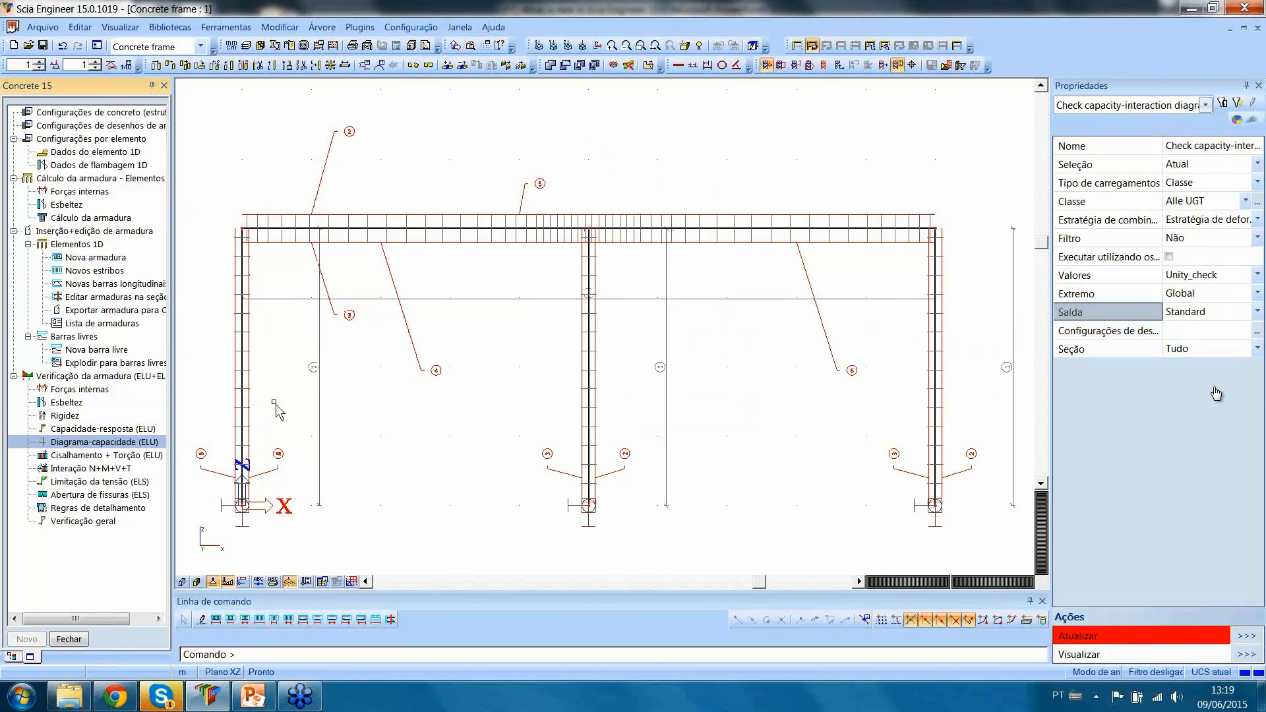
drag(231, 352, 231, 351)
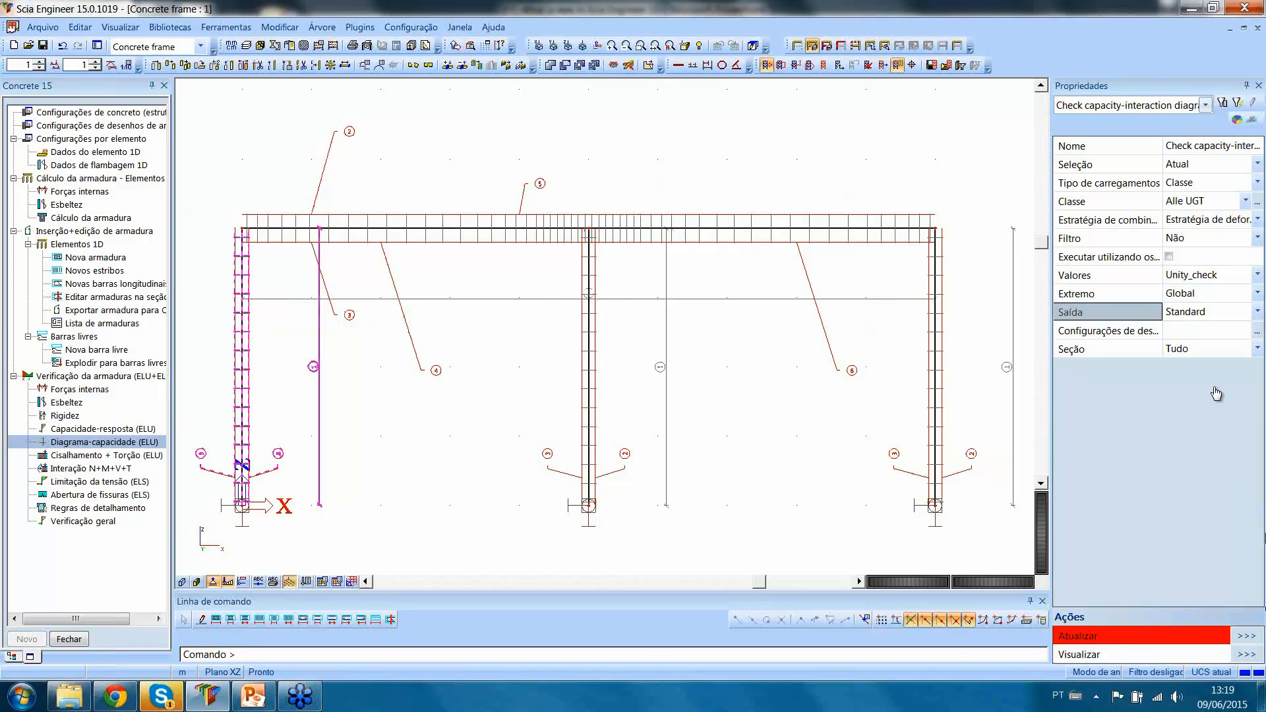
click(1248, 635)
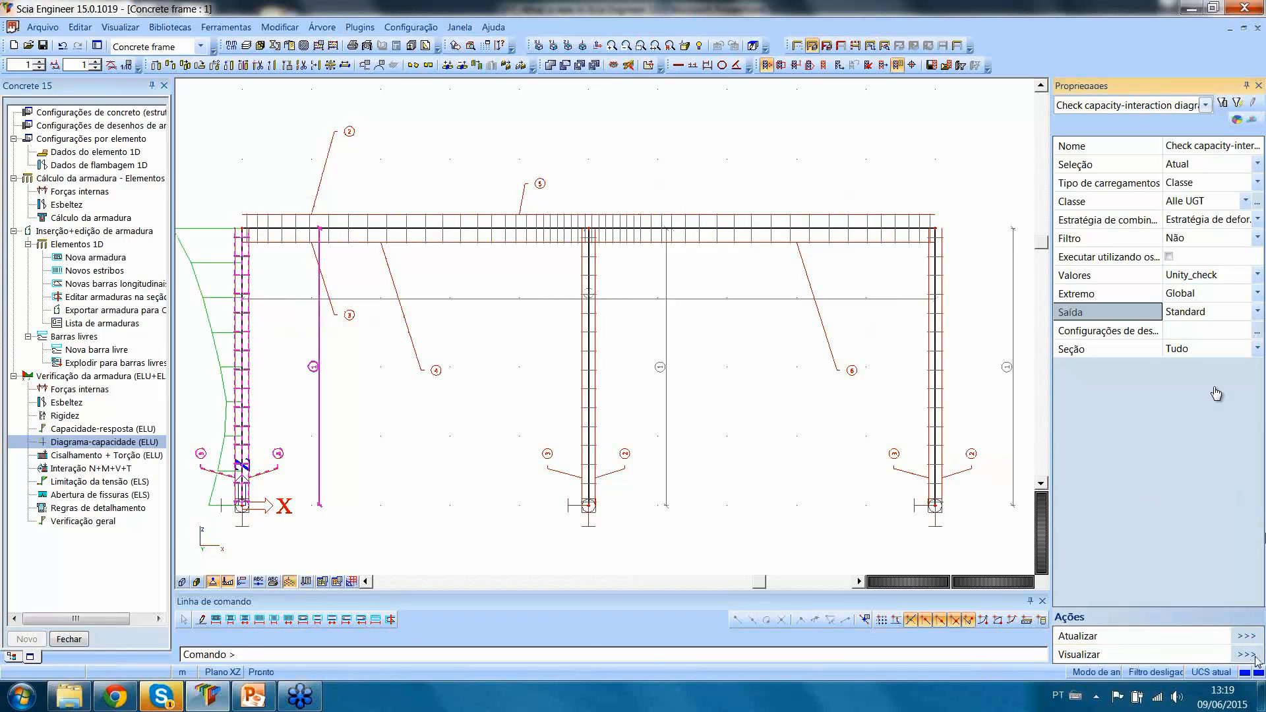
click(1246, 654)
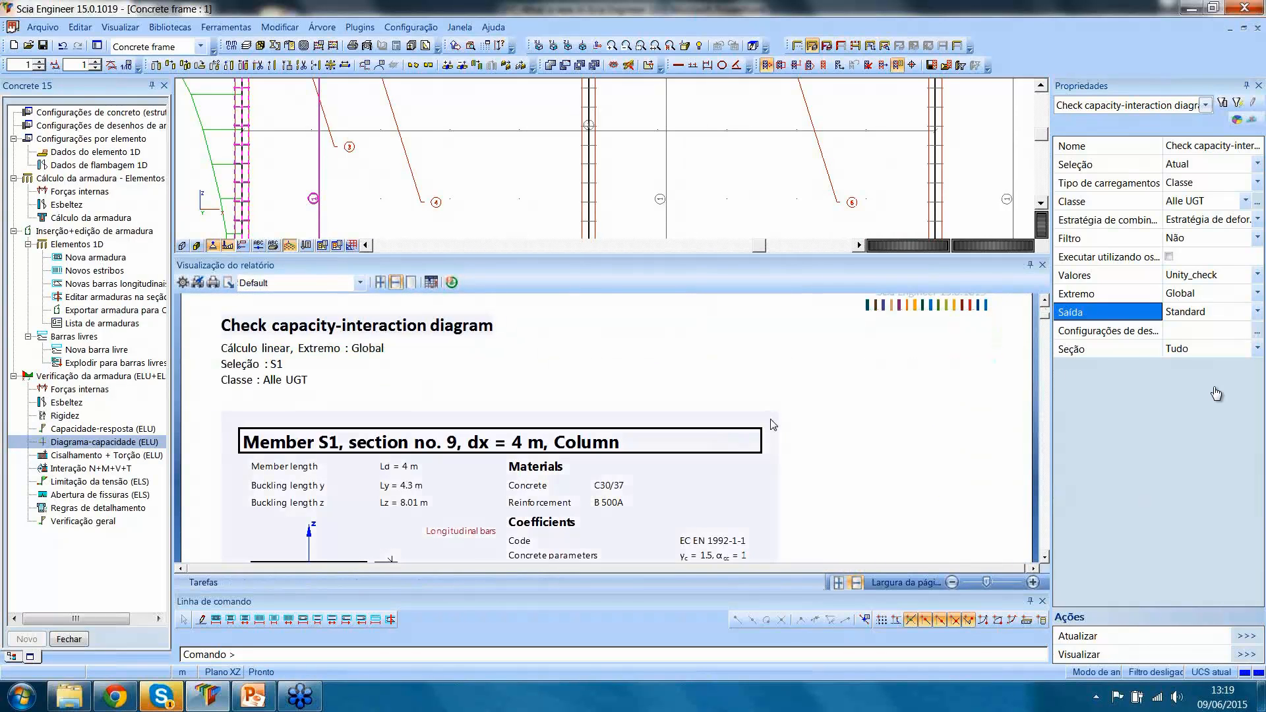
mouse_move(1042, 322)
mouse_down()
mouse_move(1043, 446)
mouse_move(1043, 334)
mouse_up()
Run the shear + torsion (ULS) check on column S1 and view its standard report.
click(104, 456)
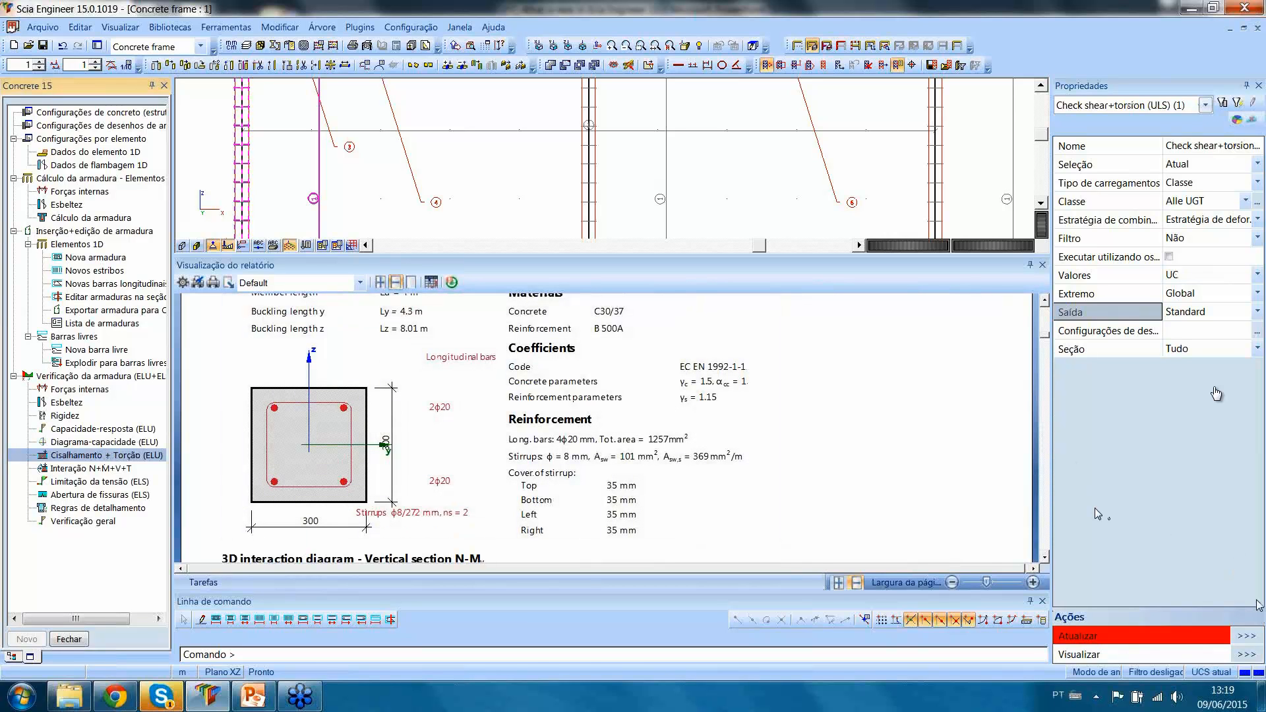
click(1256, 637)
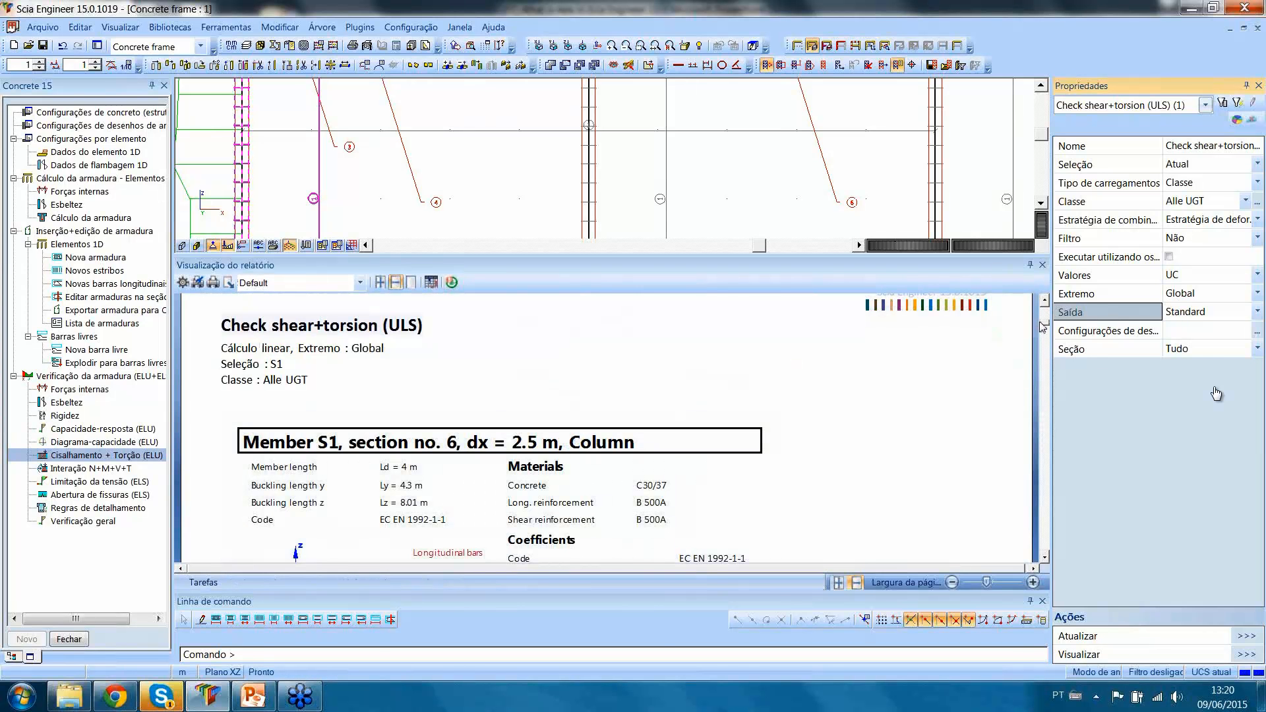
mouse_move(1043, 327)
mouse_down()
mouse_move(1045, 490)
mouse_move(1043, 327)
mouse_up()
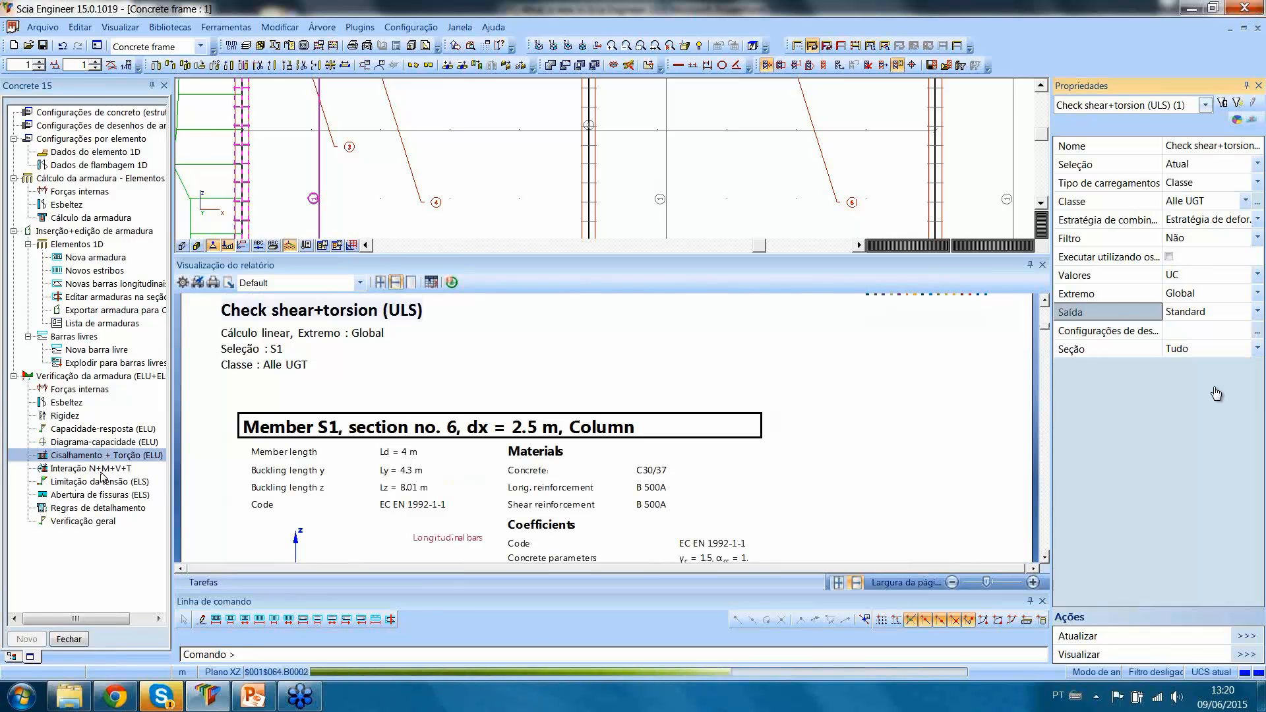
Run the V+T+M+N interaction check on all members for load case BG1 and examine its standard report.
click(92, 469)
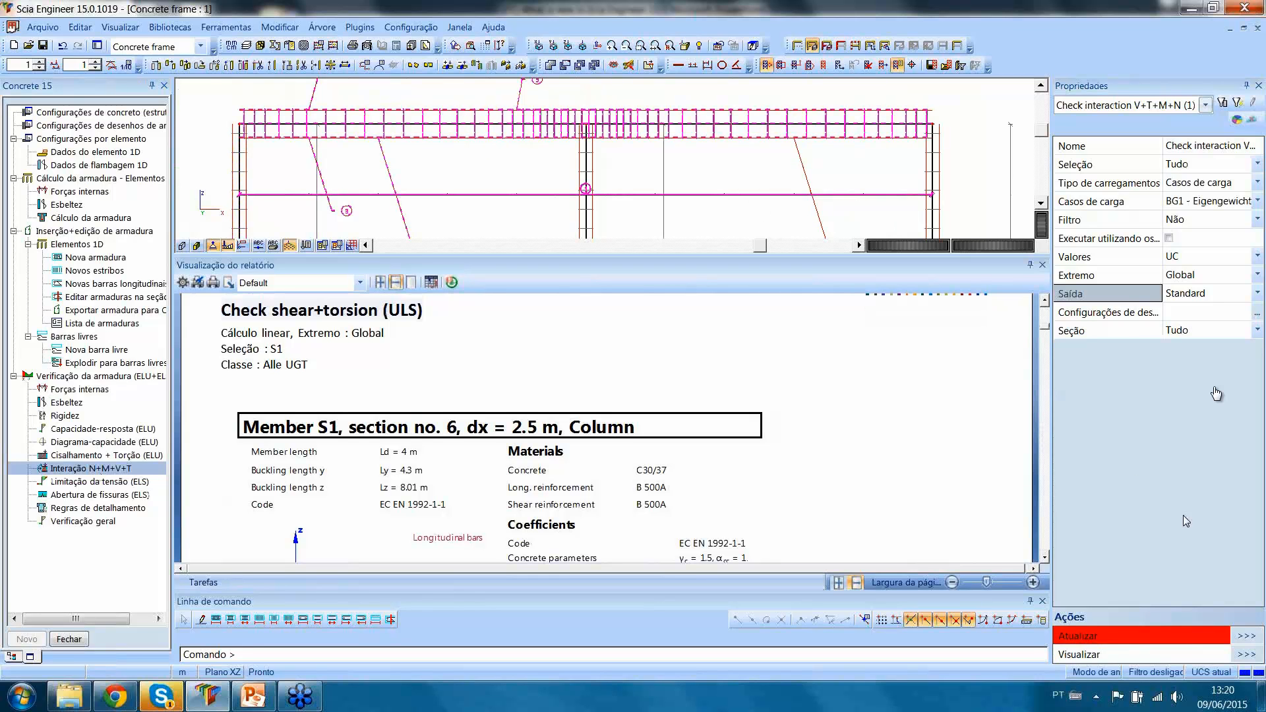
click(1247, 636)
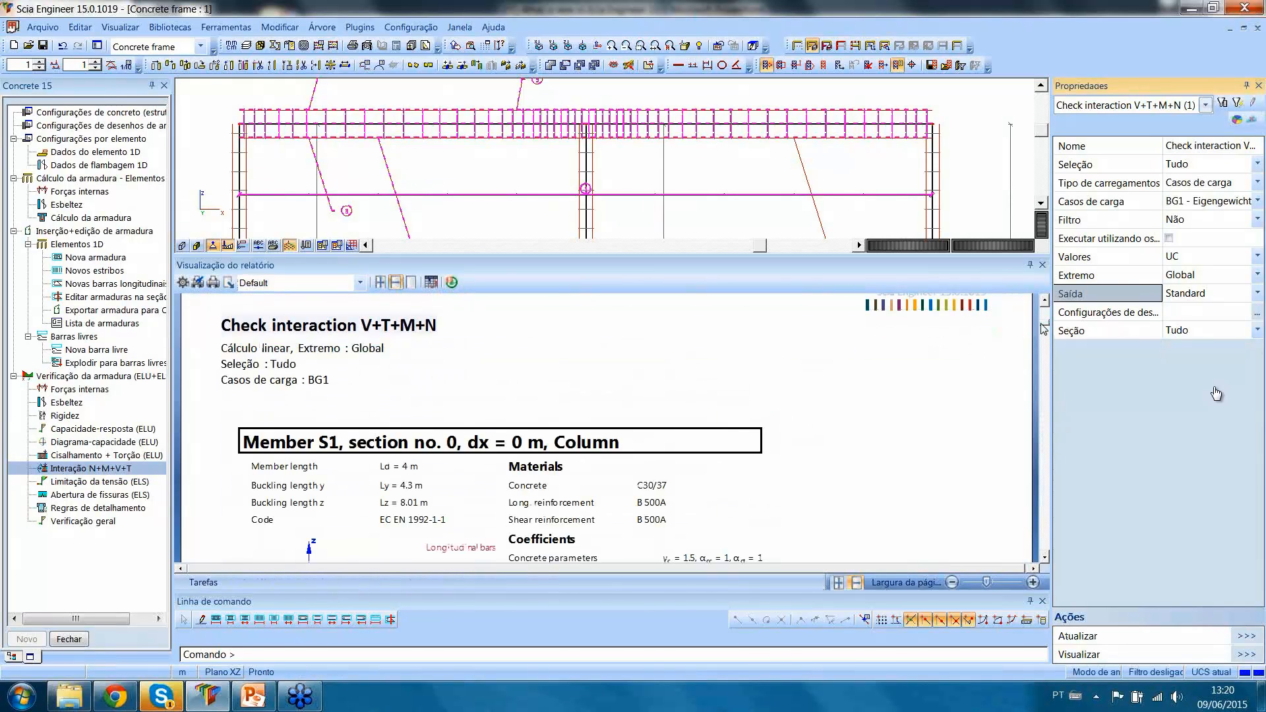
drag(1044, 326, 1052, 489)
scroll(750, 437, up, 8)
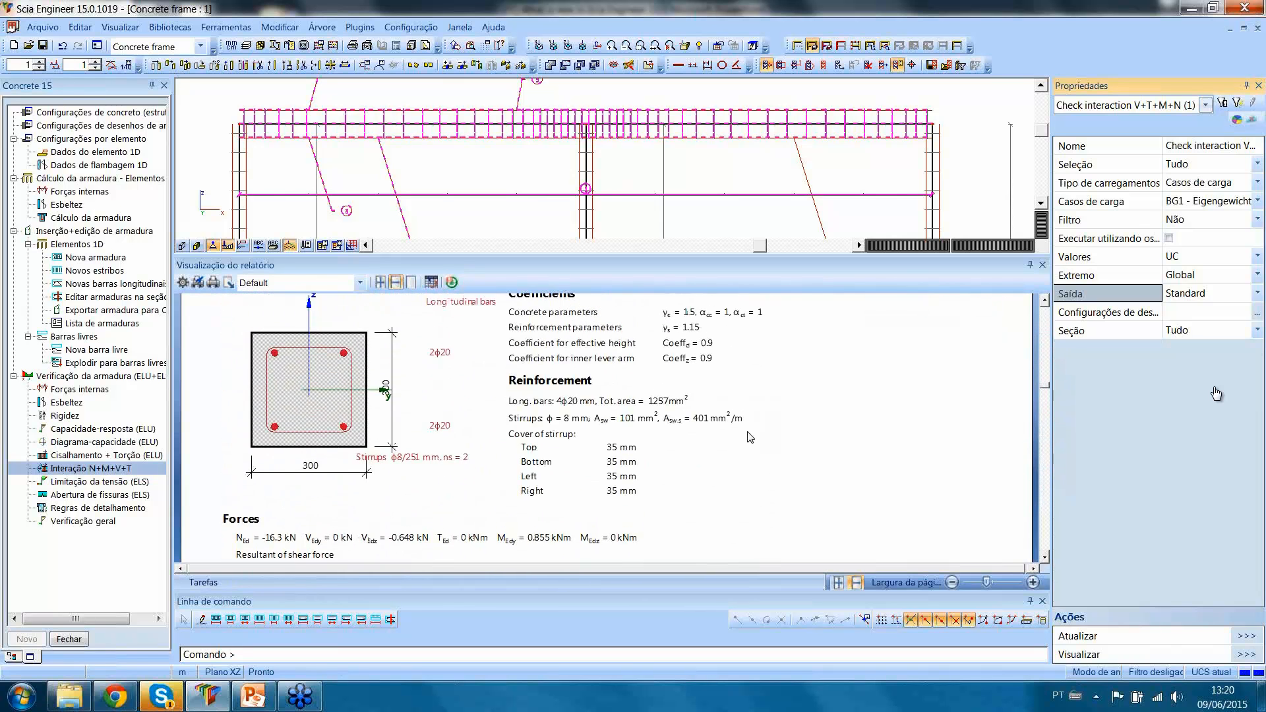
Run the stress limitation and crack width (SLS) checks on beam S4 for class Alle BGT and review their standard reports.
click(115, 483)
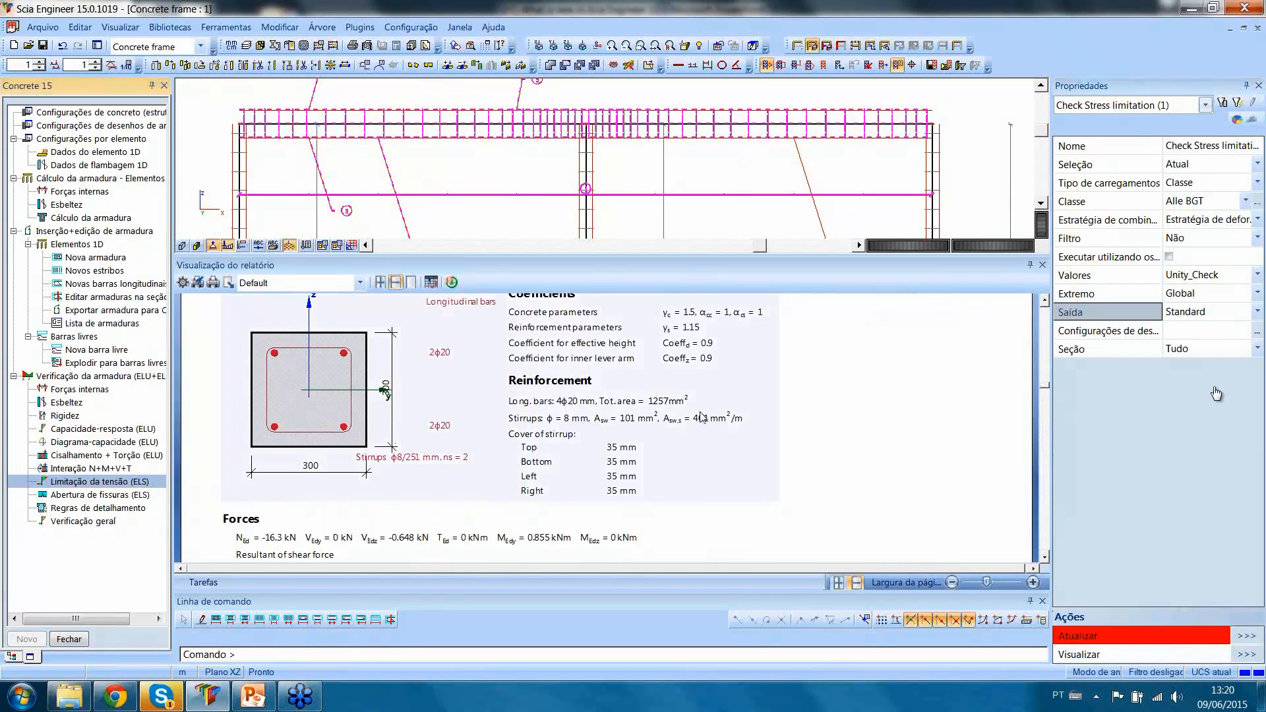
click(1077, 636)
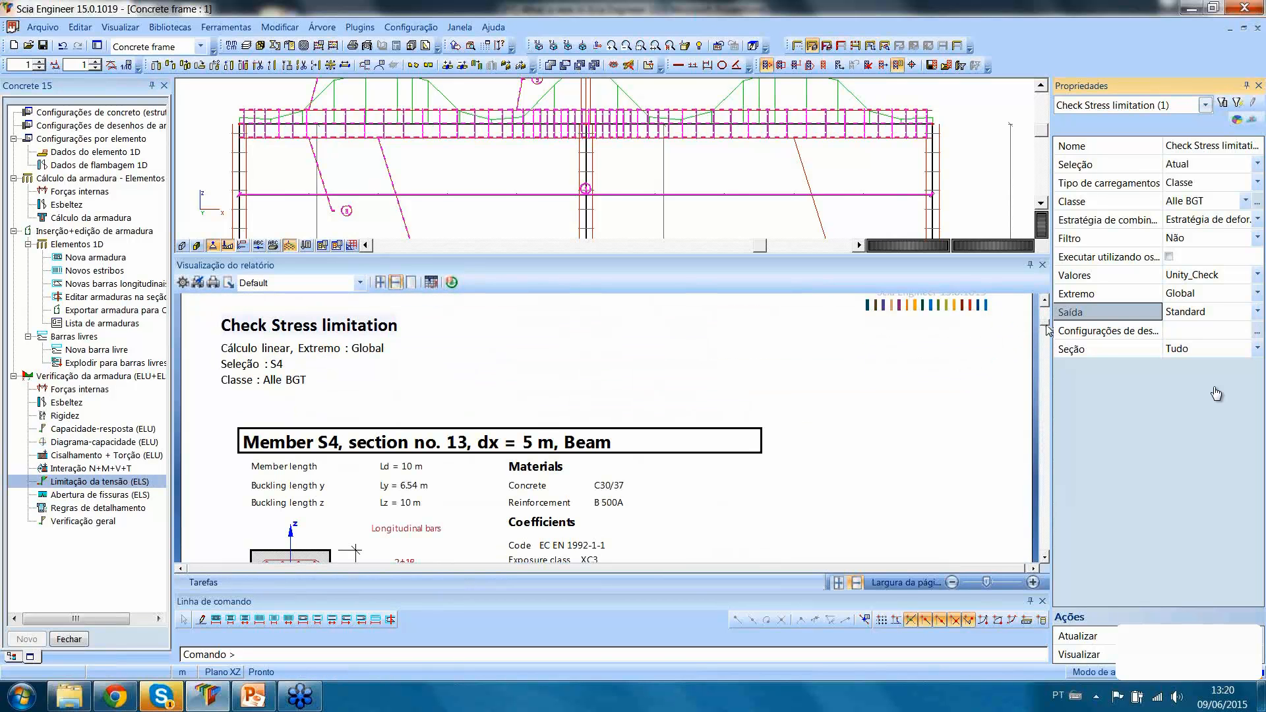
drag(1049, 328, 1053, 433)
click(131, 497)
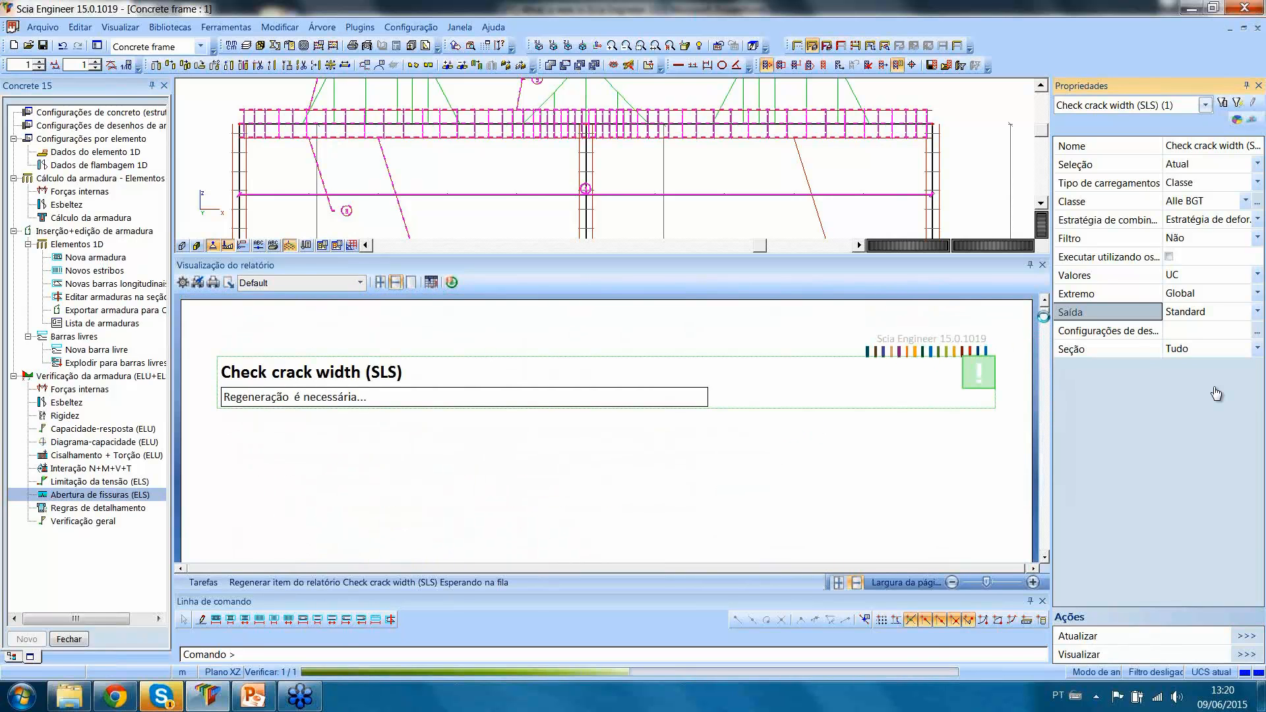
drag(1046, 327, 1056, 440)
Run the detailing provisions check on beam S4 for class Alle UGT, view its standard report, and close the report preview.
click(106, 508)
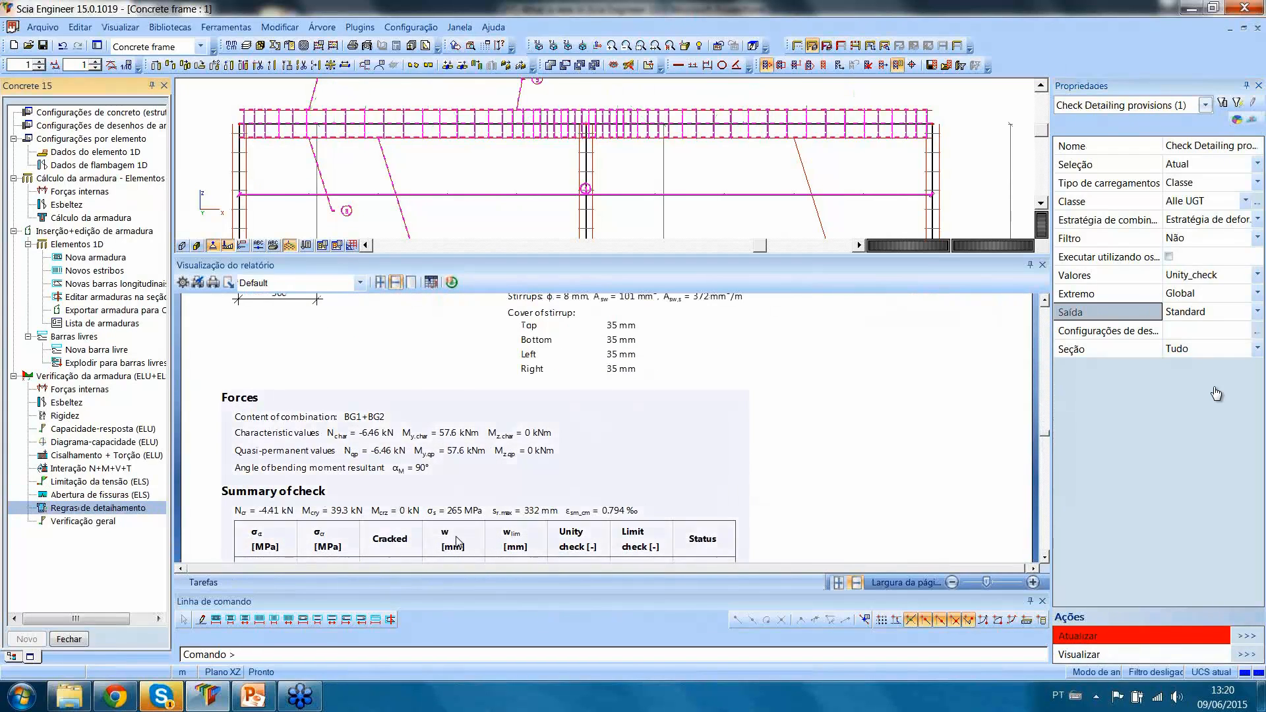
click(1248, 635)
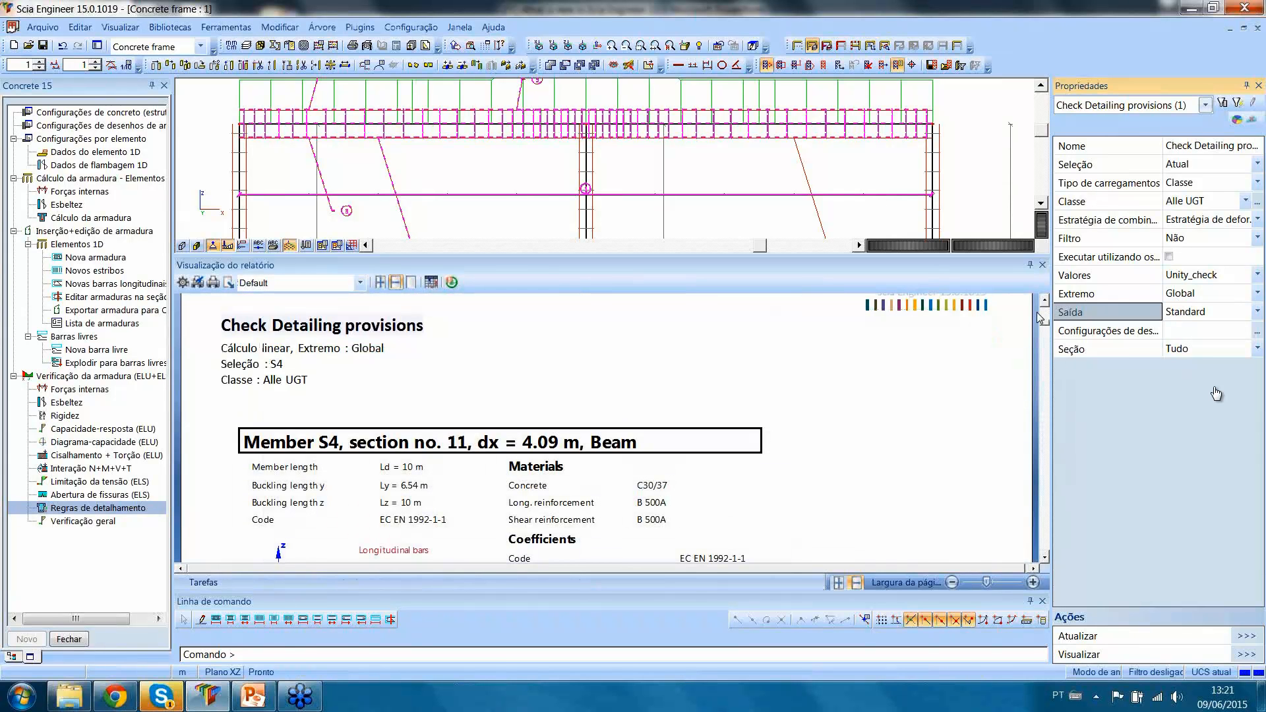
drag(1046, 328, 1045, 274)
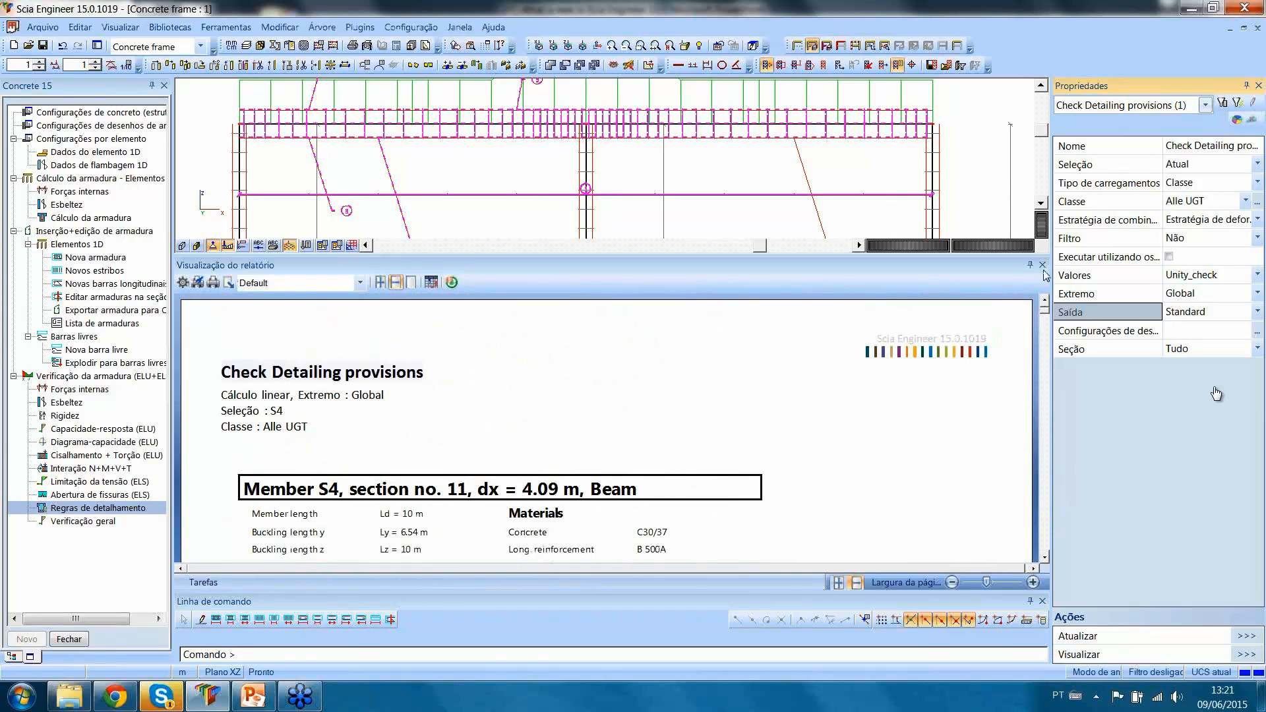
click(1042, 264)
middle_drag(492, 416, 494, 342)
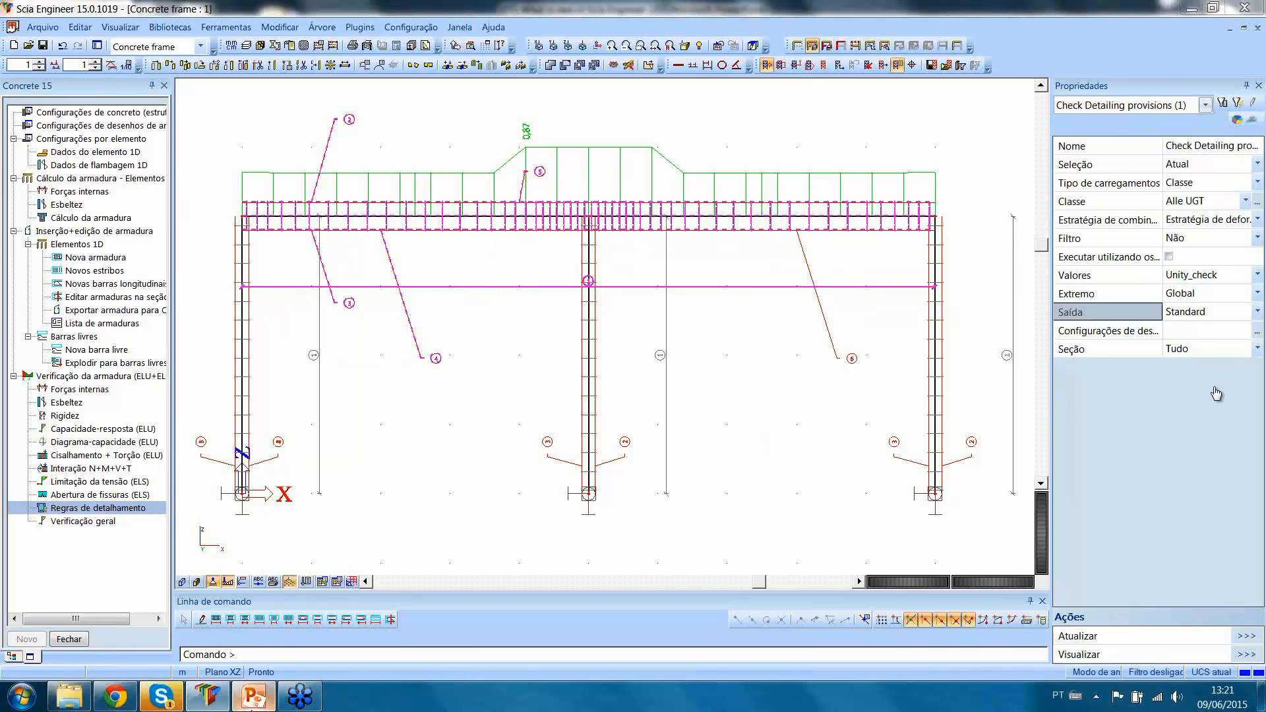
Switch to PowerPoint and start the slide show from slide 14 on the concrete output types.
click(254, 695)
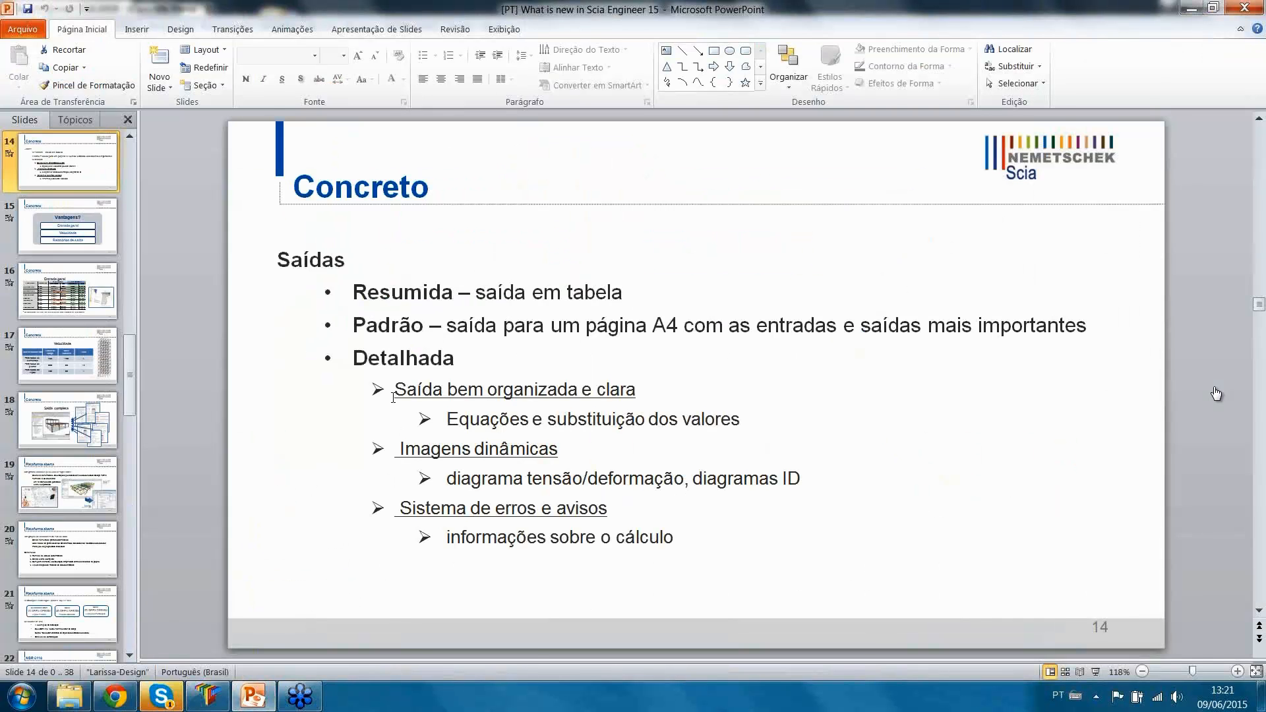
click(1095, 671)
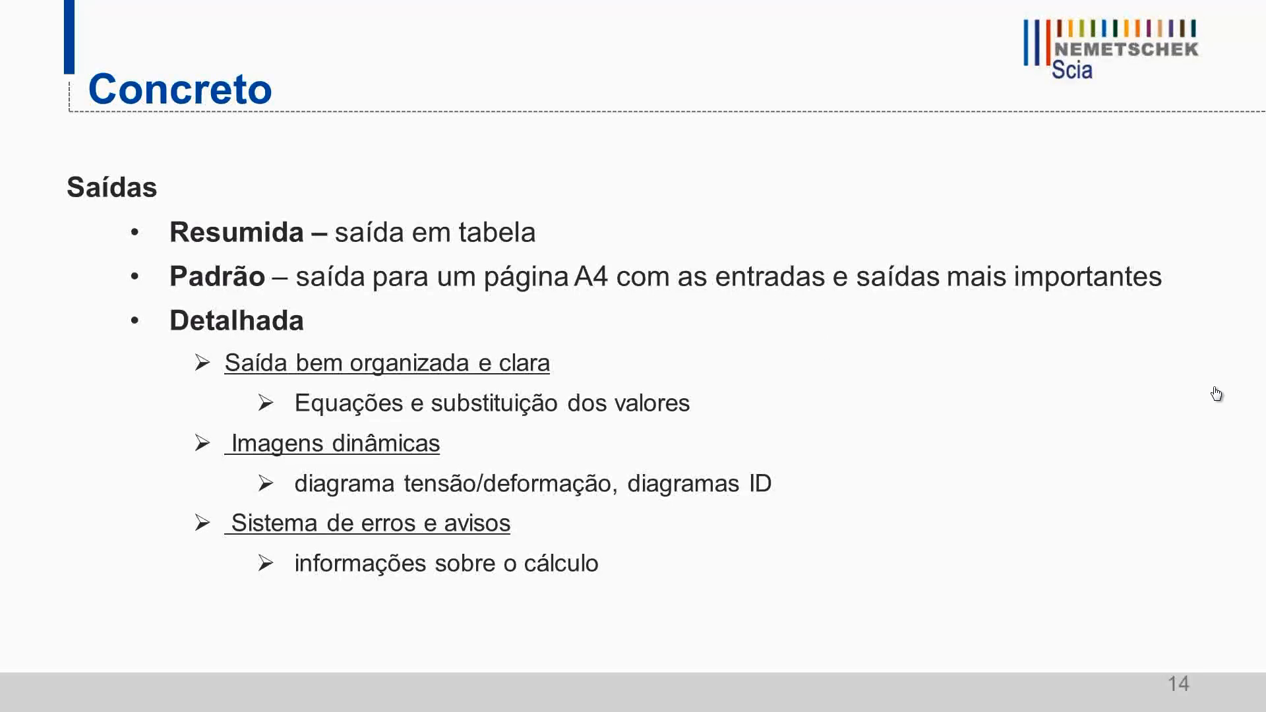
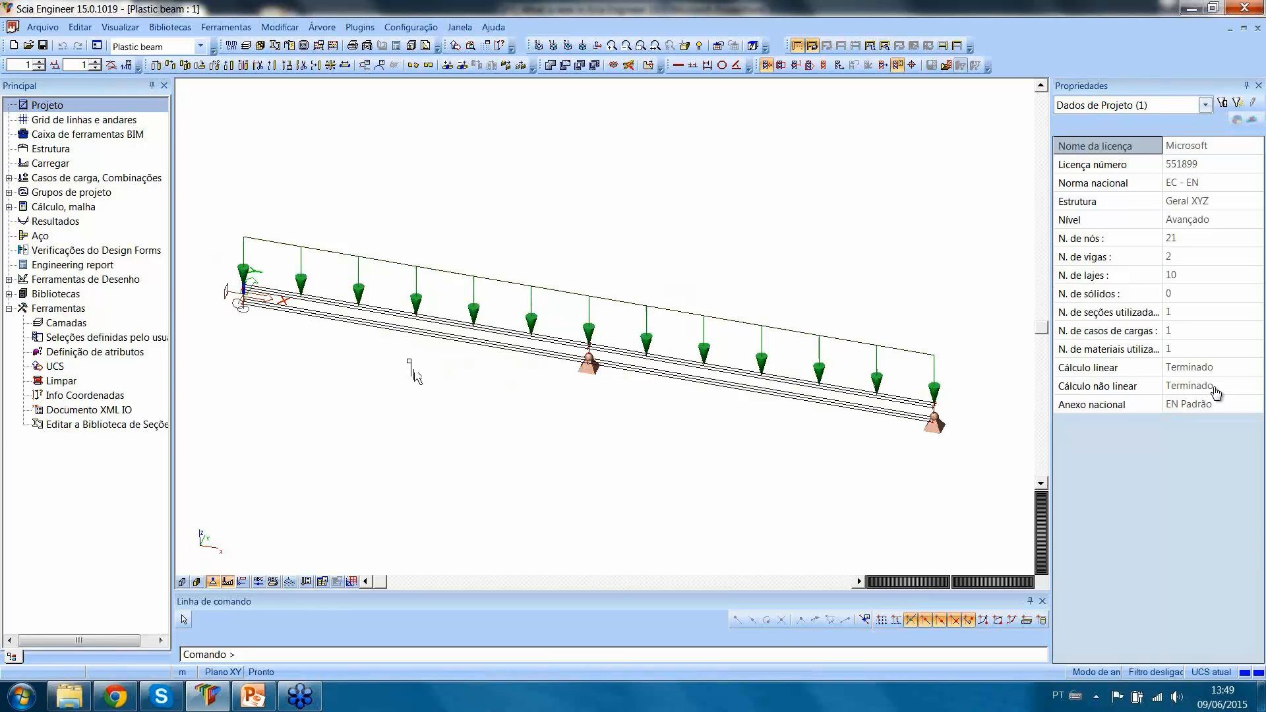
Inspect the properties of the plastic beam's lower 2D element S8 beyond the middle support, and clear the selection.
scroll(662, 409, up, 5)
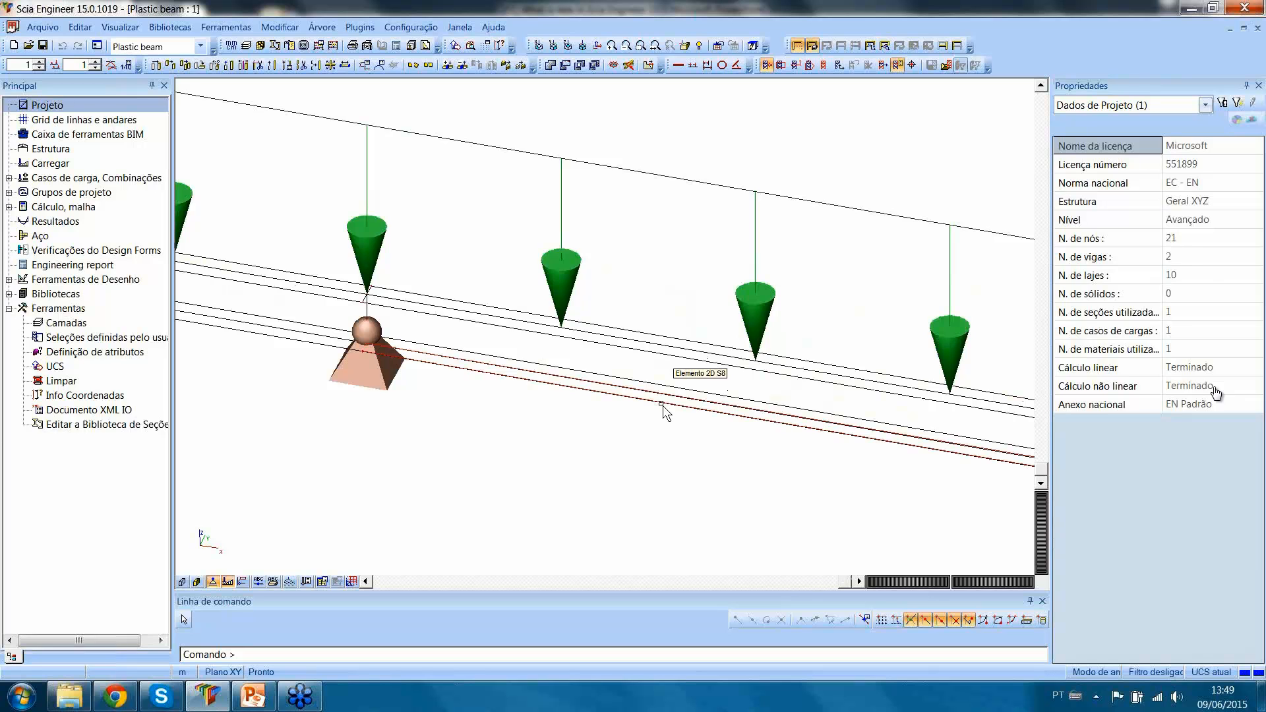
click(662, 405)
scroll(613, 379, down, 5)
scroll(613, 379, down, 2)
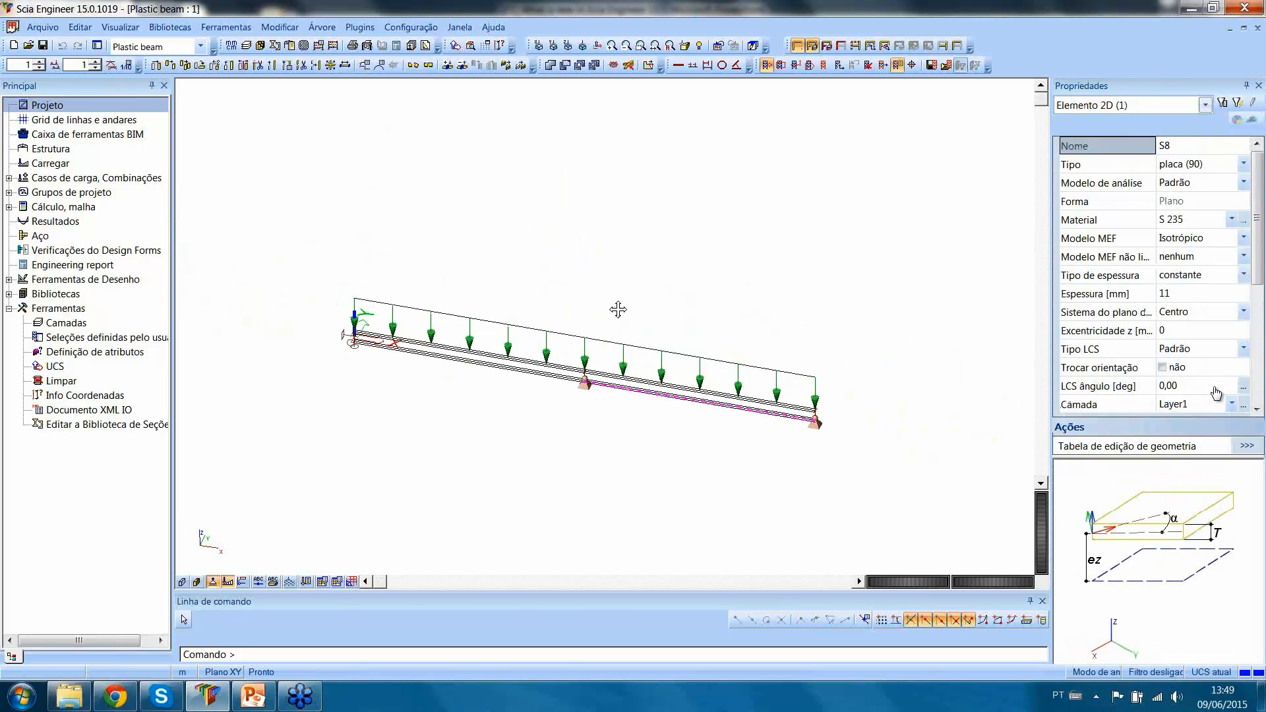
click(711, 274)
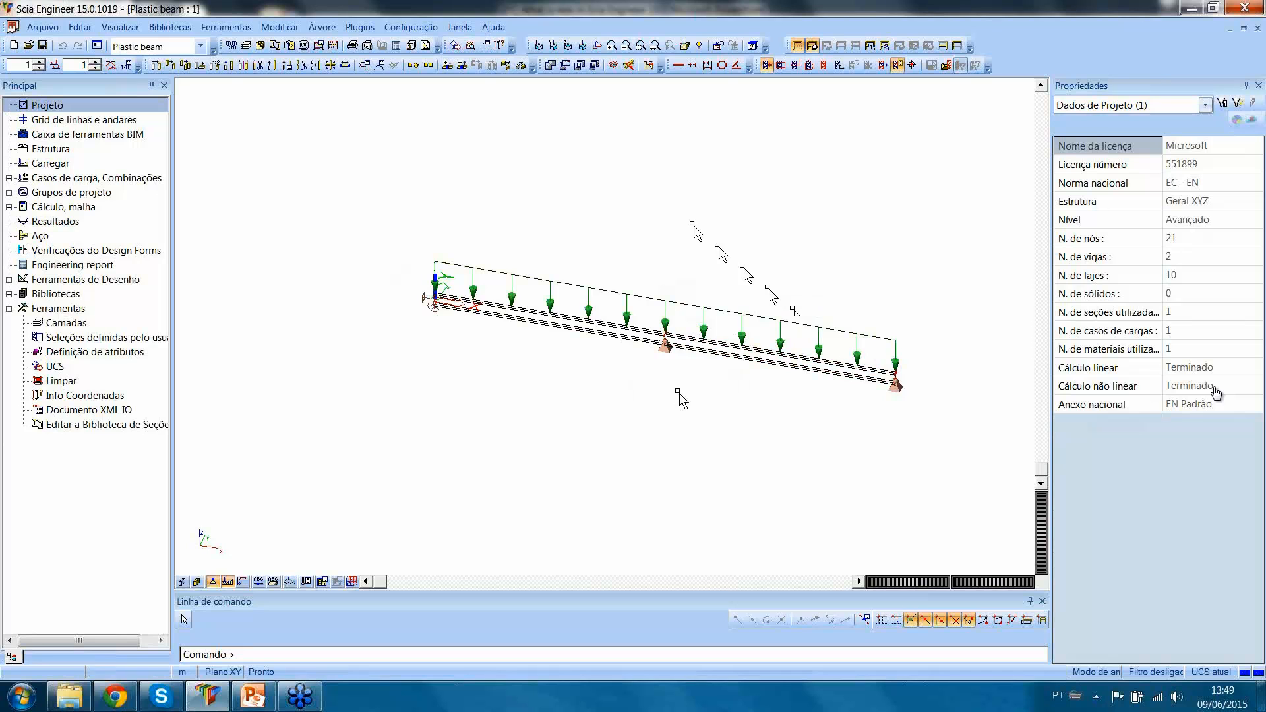
Examine the general plasticity option in the project functionality and the S 235 material behaviour in the materials library.
double_click(50, 106)
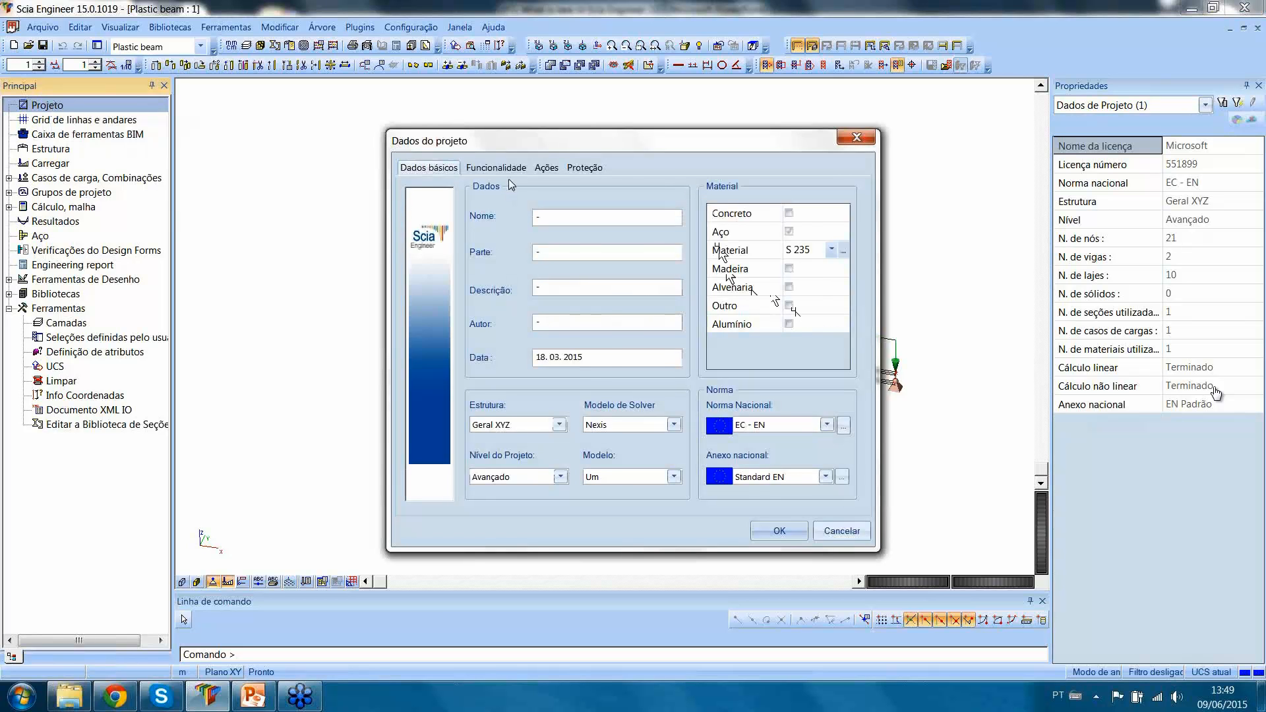
click(504, 168)
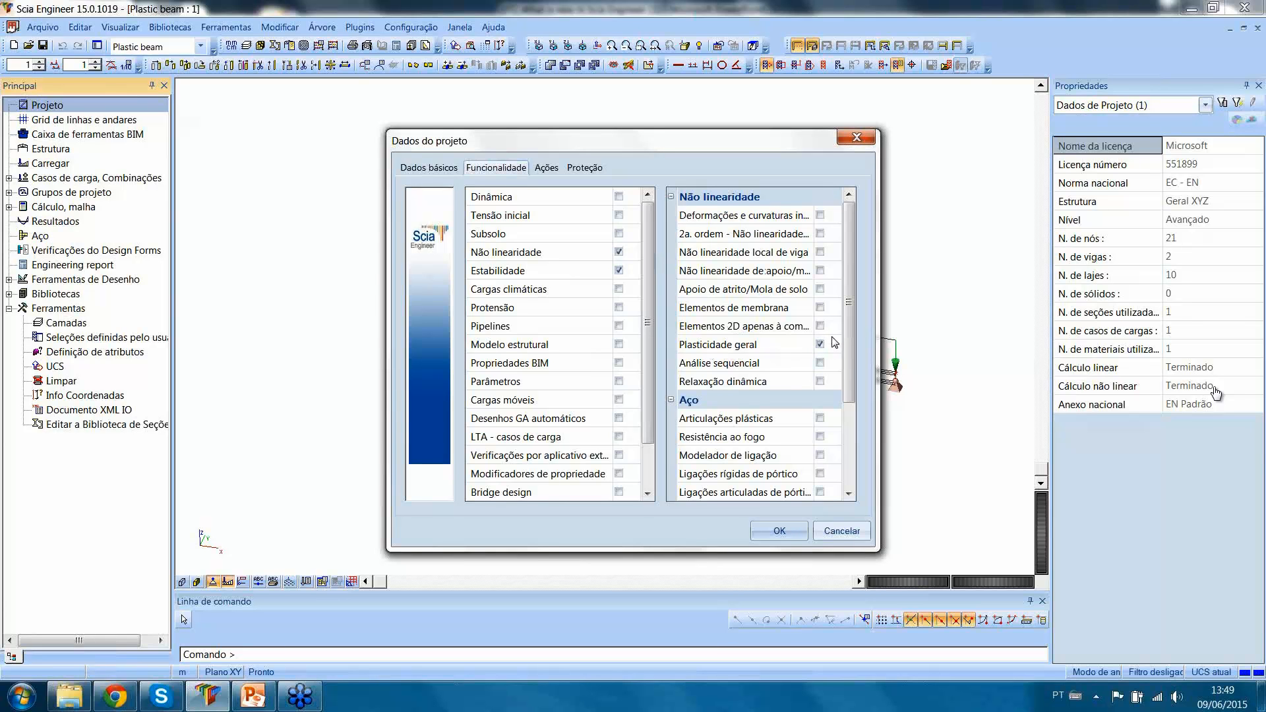
click(842, 530)
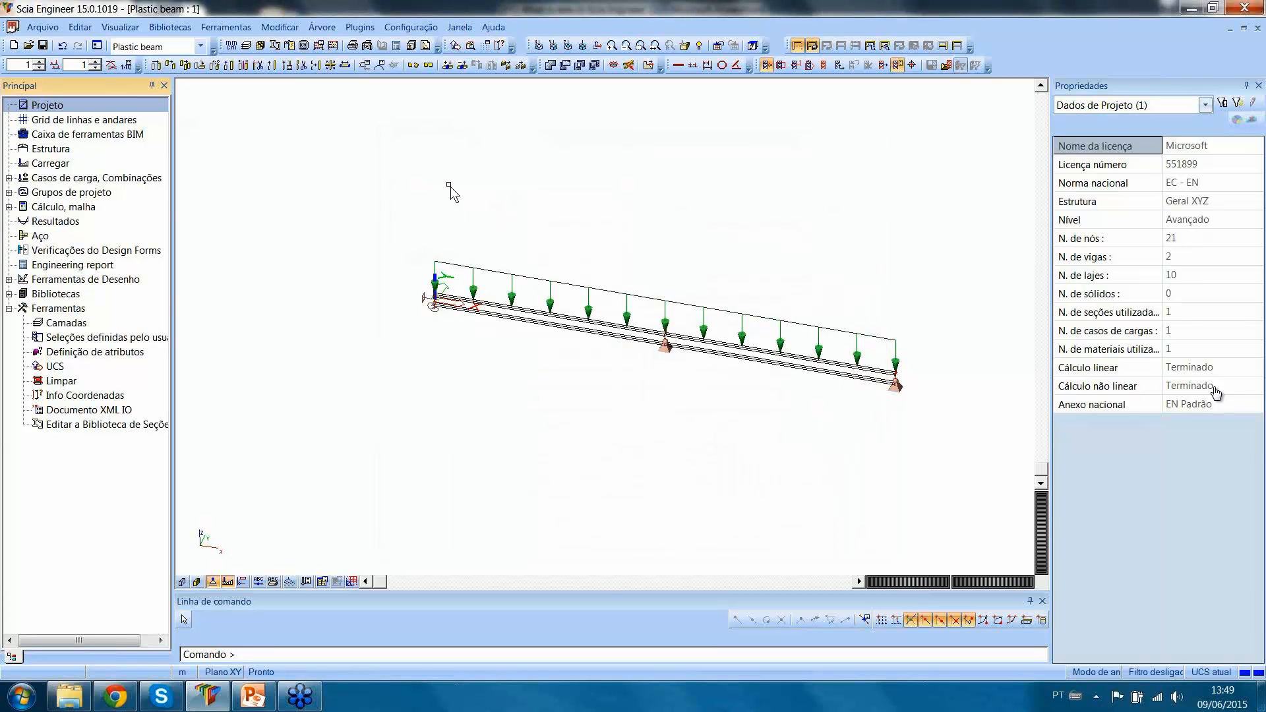
click(261, 46)
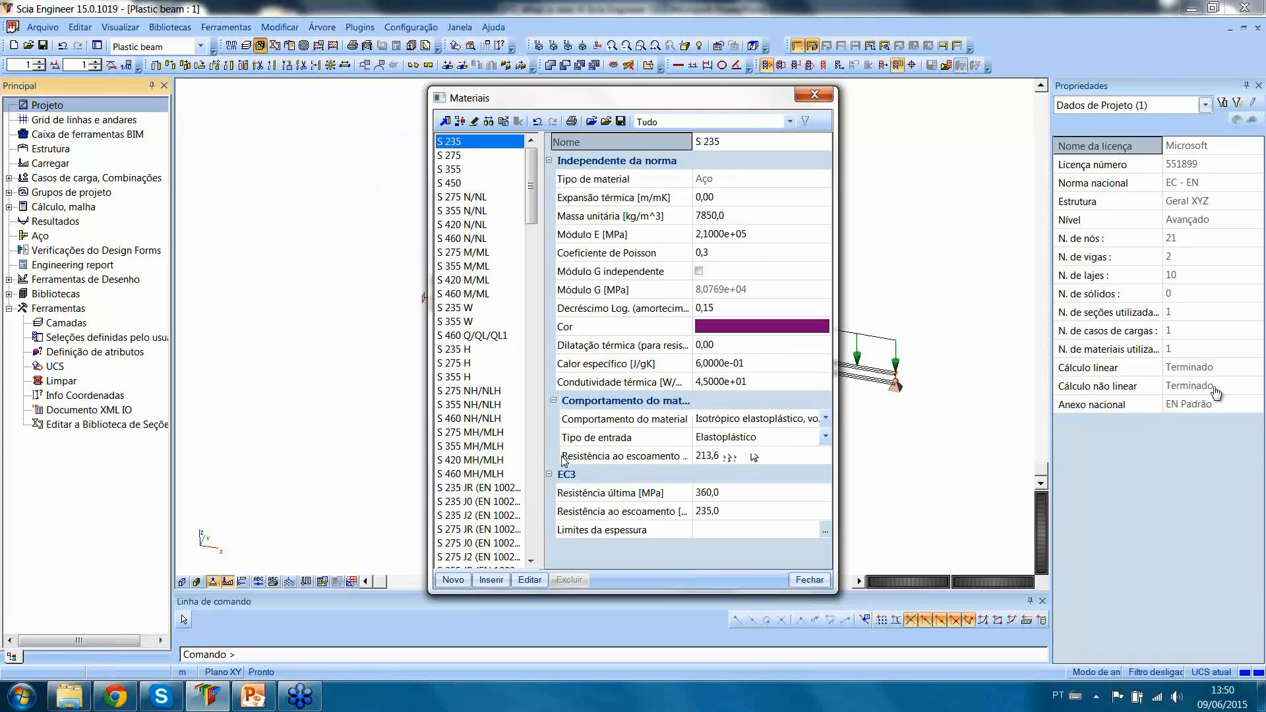
click(805, 582)
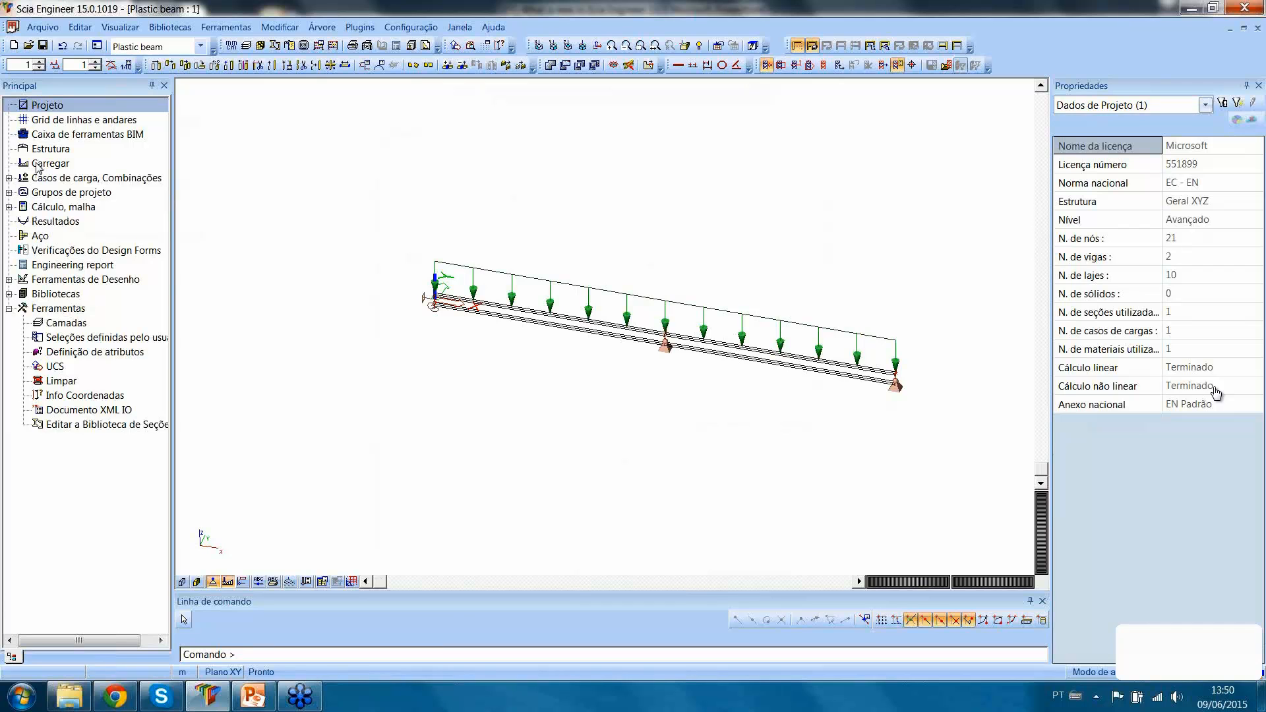
Display the Uz nodal displacements of the 2D elements for nonlinear combination NC1.
click(39, 238)
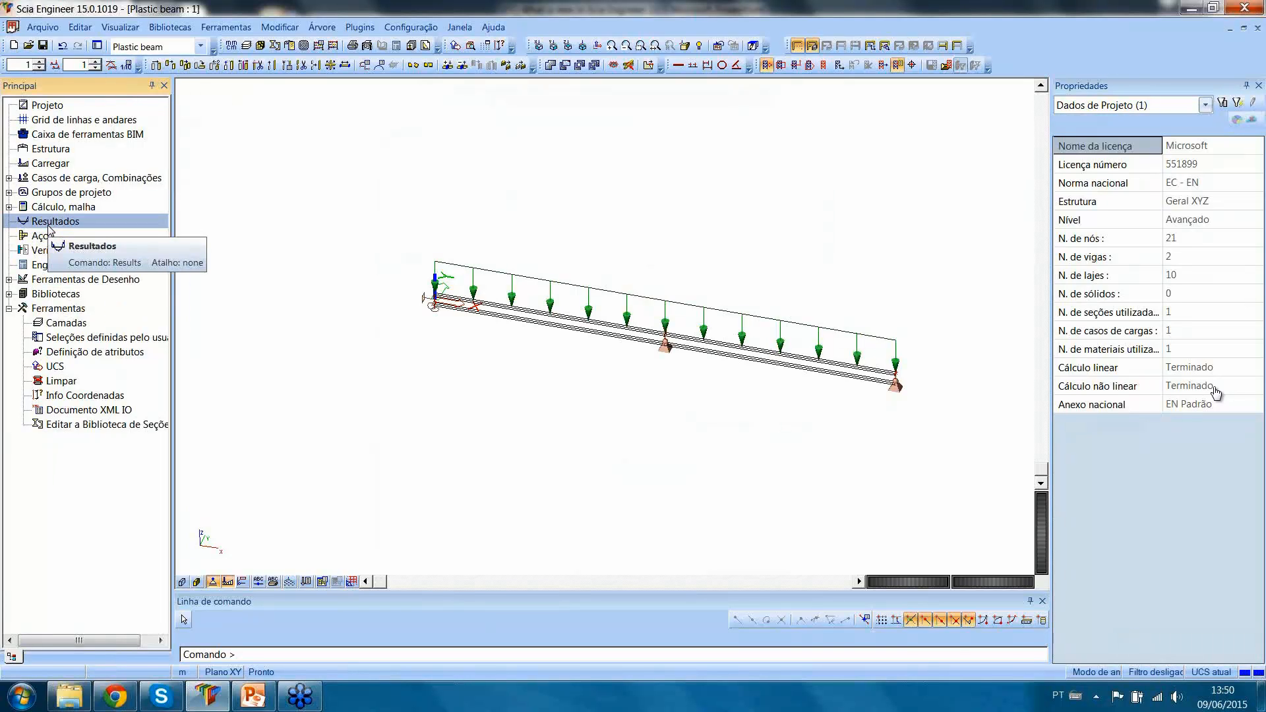
click(49, 225)
click(13, 191)
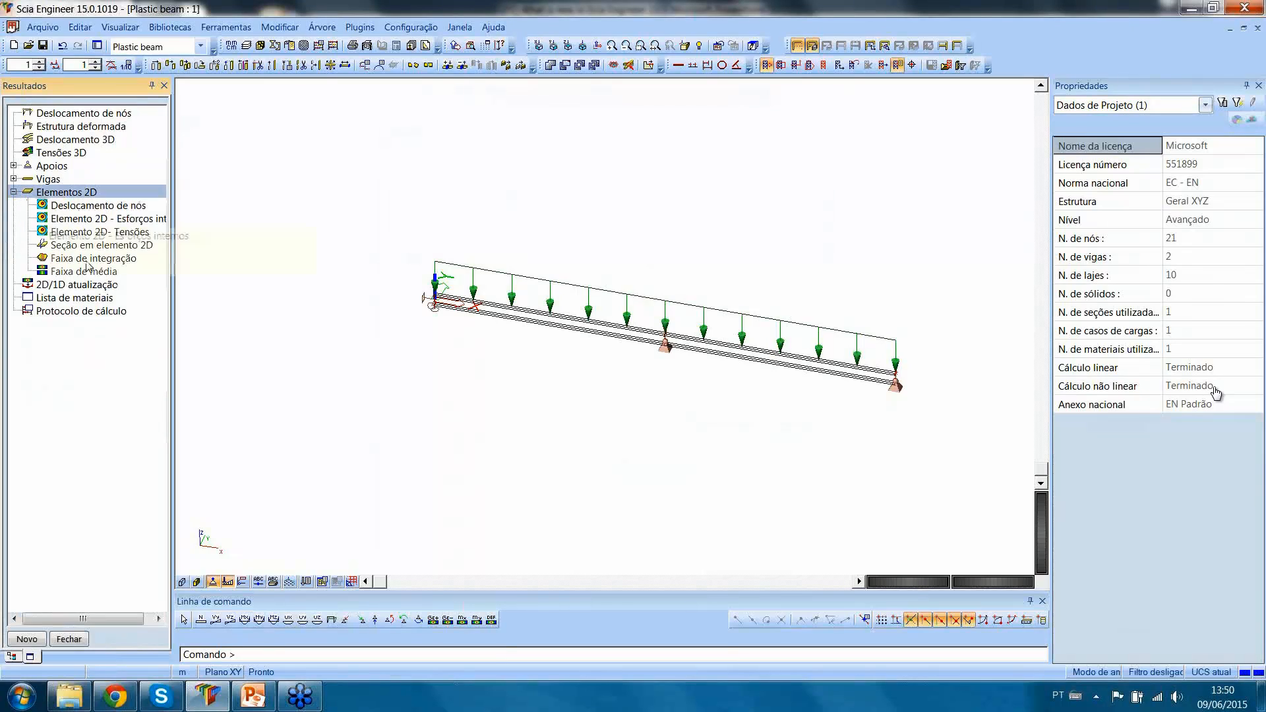
click(70, 206)
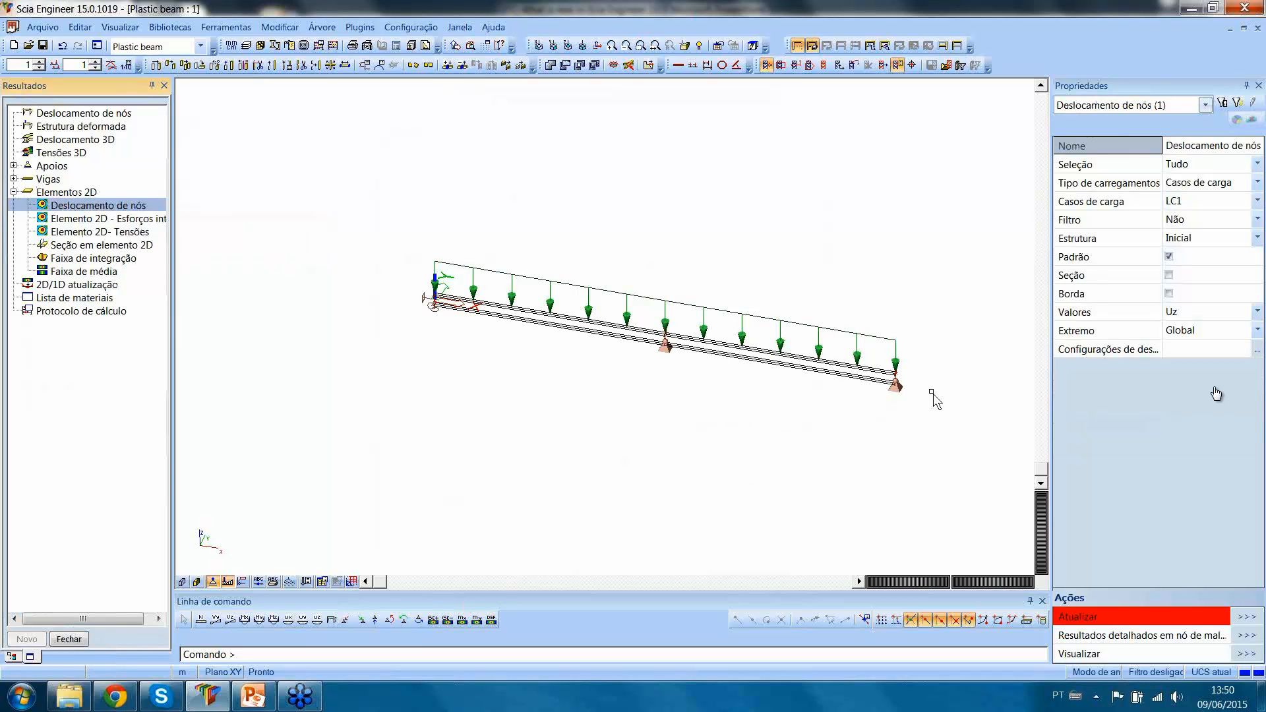
click(1205, 183)
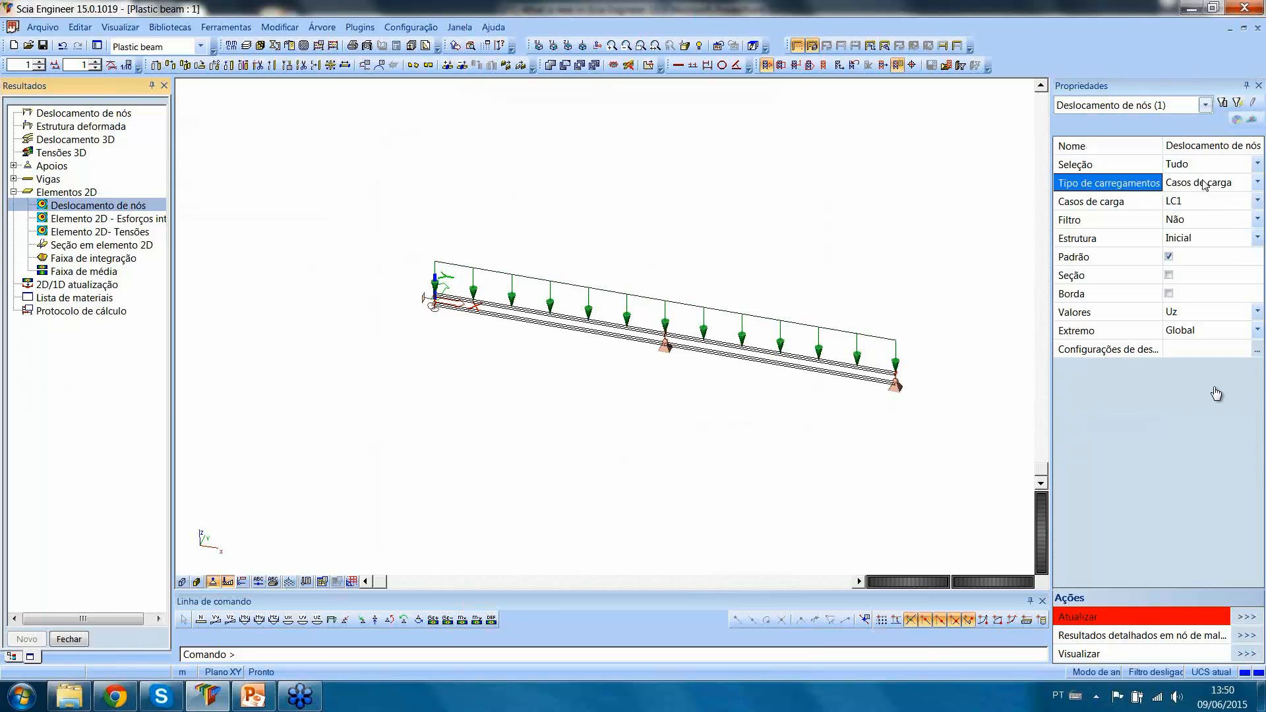
click(1197, 199)
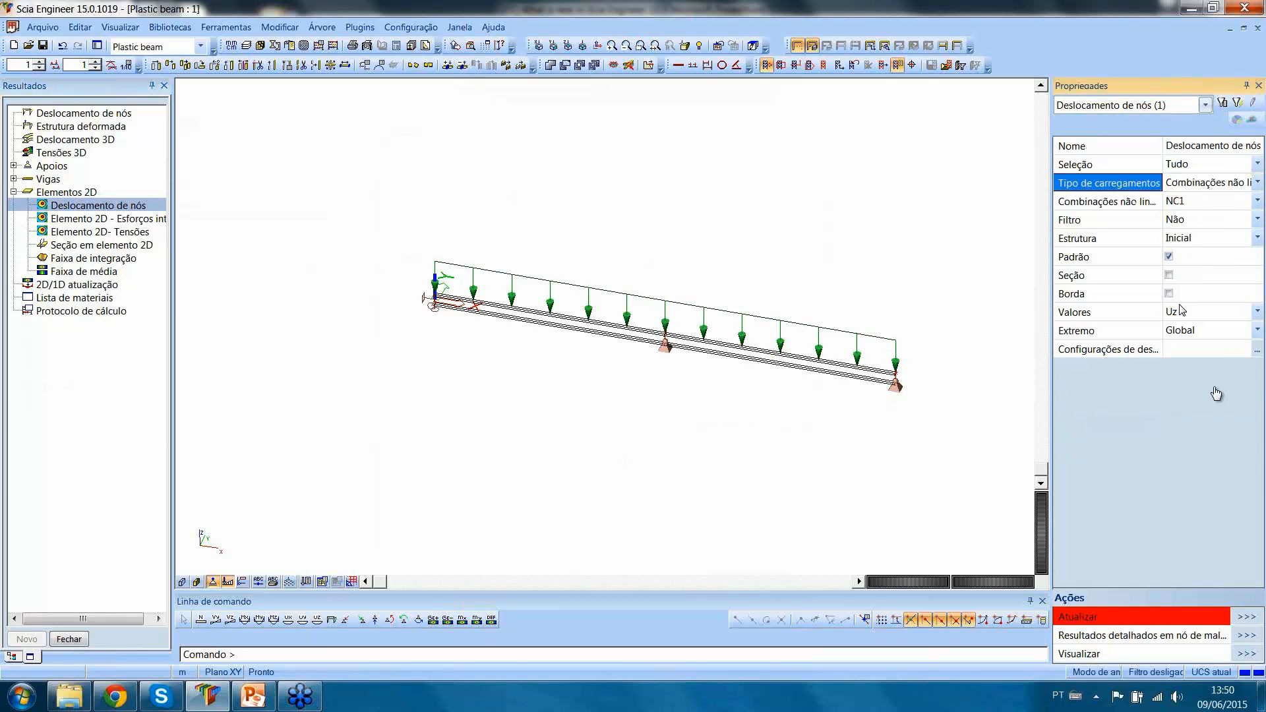
click(1243, 623)
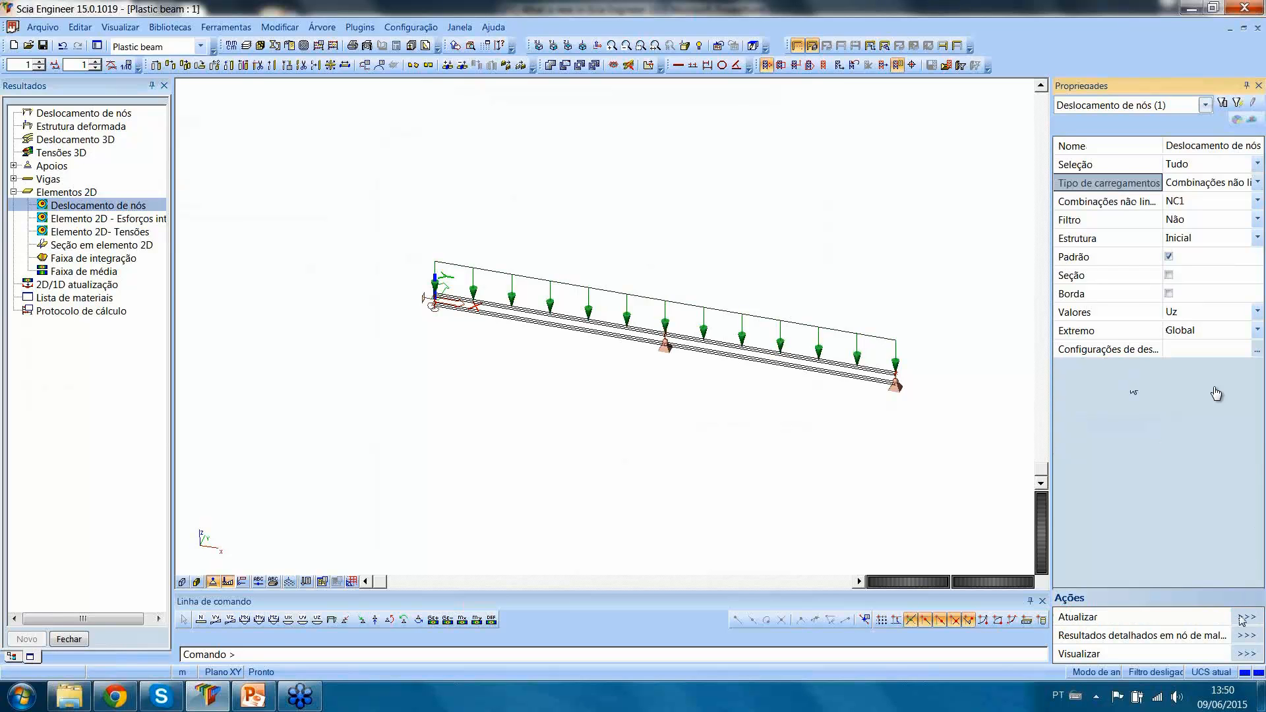
middle_drag(755, 286, 670, 290)
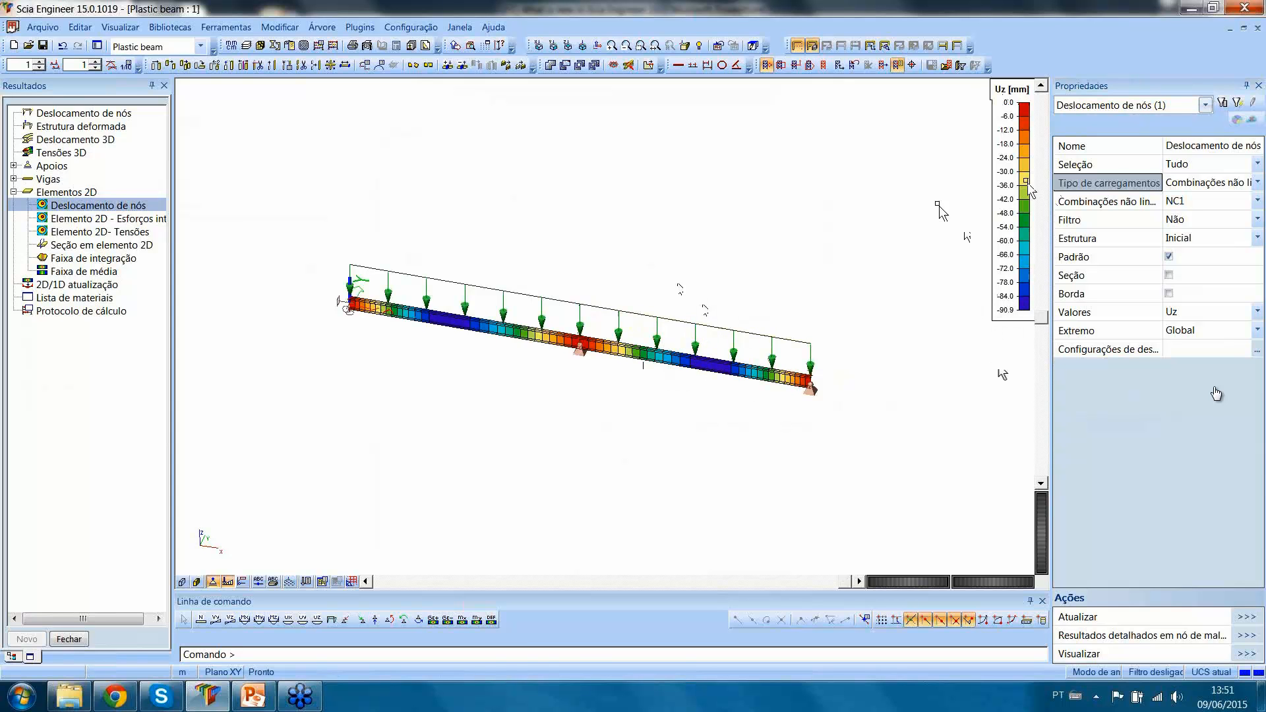
Switch the Uz displacement results to load case LC1 and regenerate them.
click(1211, 184)
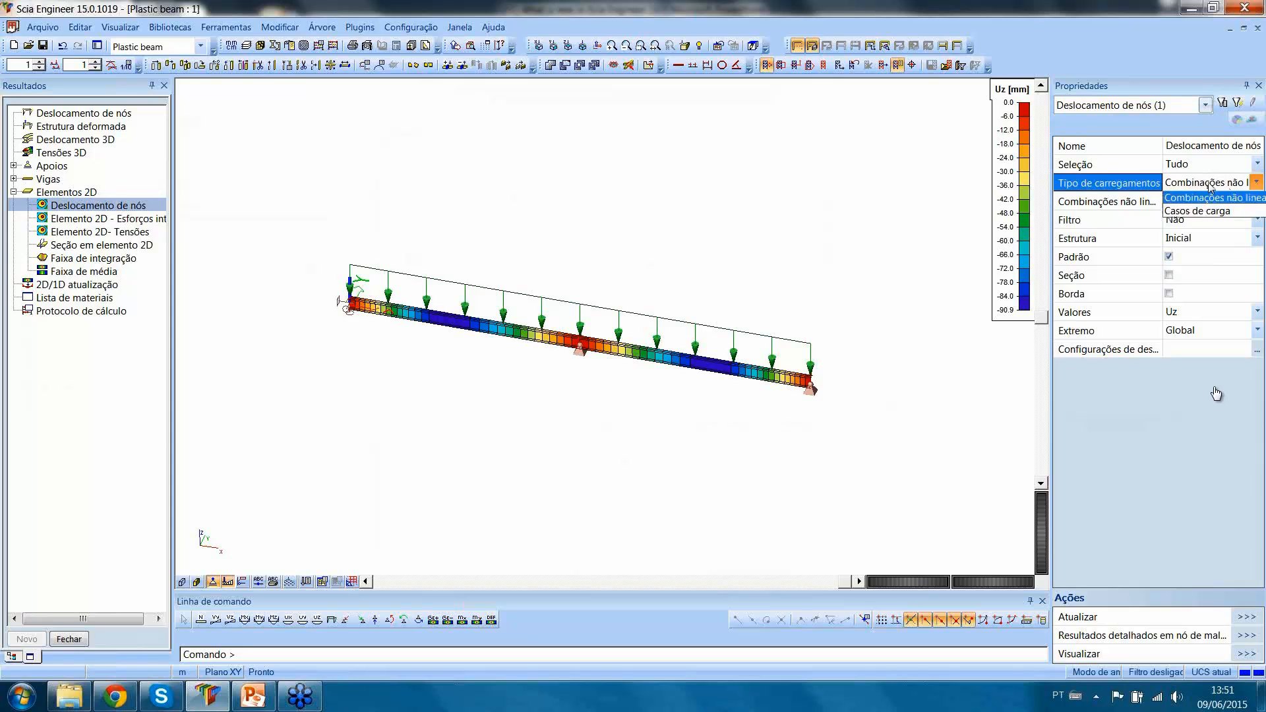
click(1198, 213)
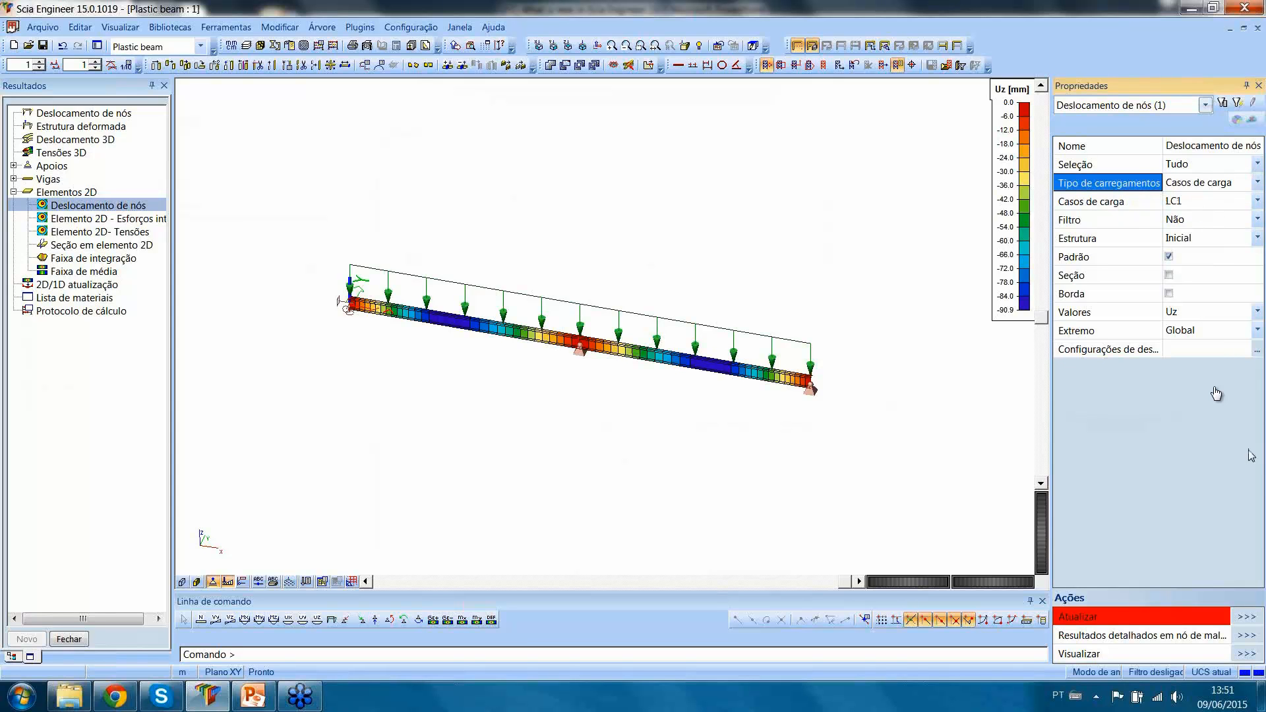
click(1246, 617)
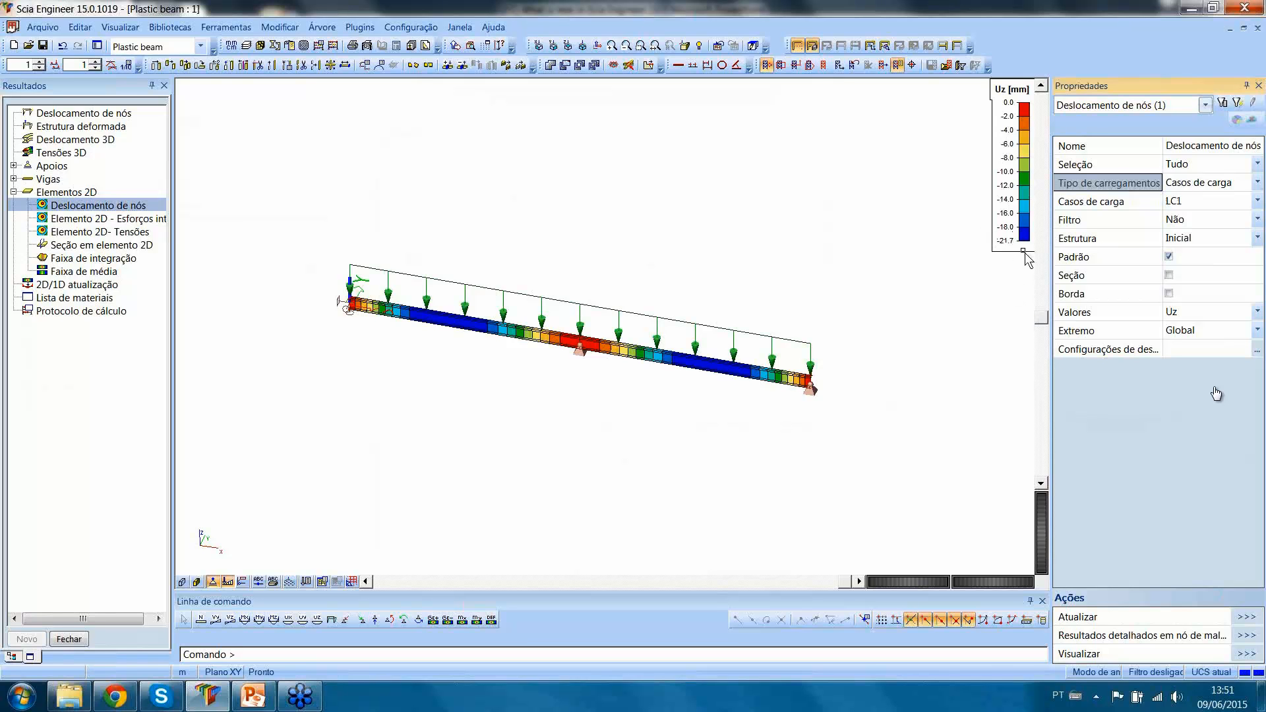
Display the 2D element stresses for nonlinear combination NC1 as principal magnitudes with the value sigE+.
click(108, 232)
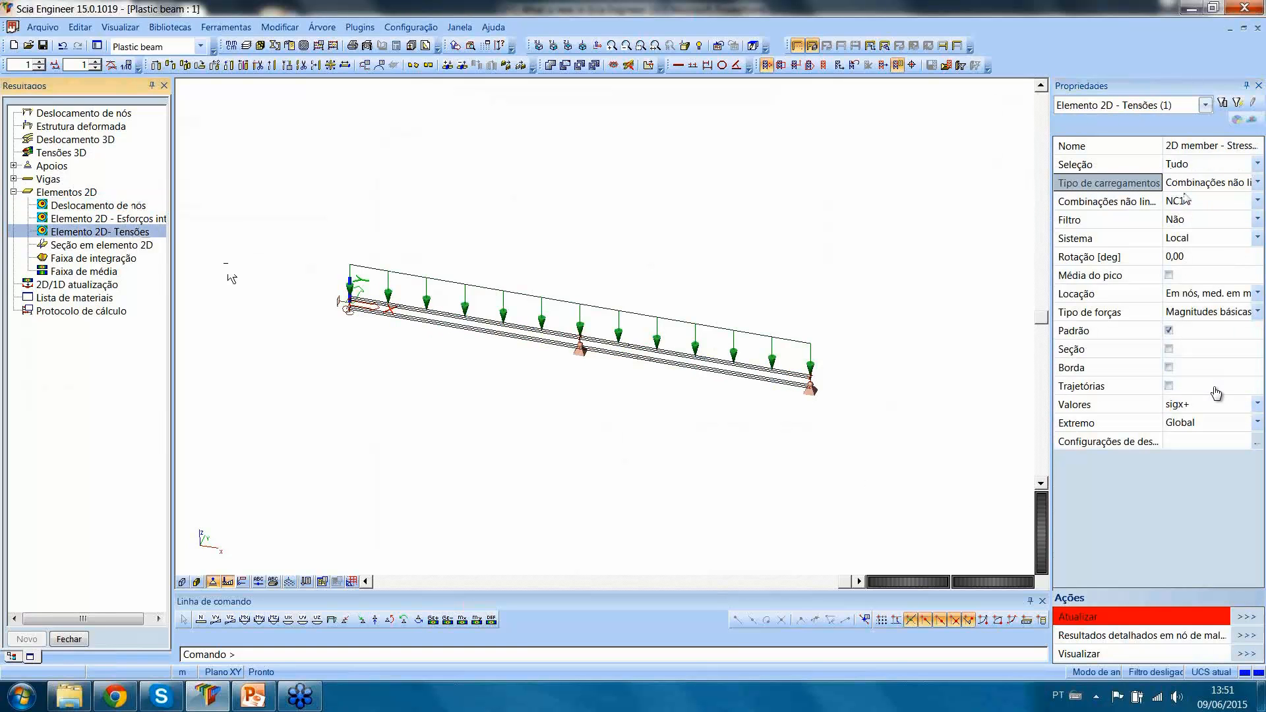
click(1211, 312)
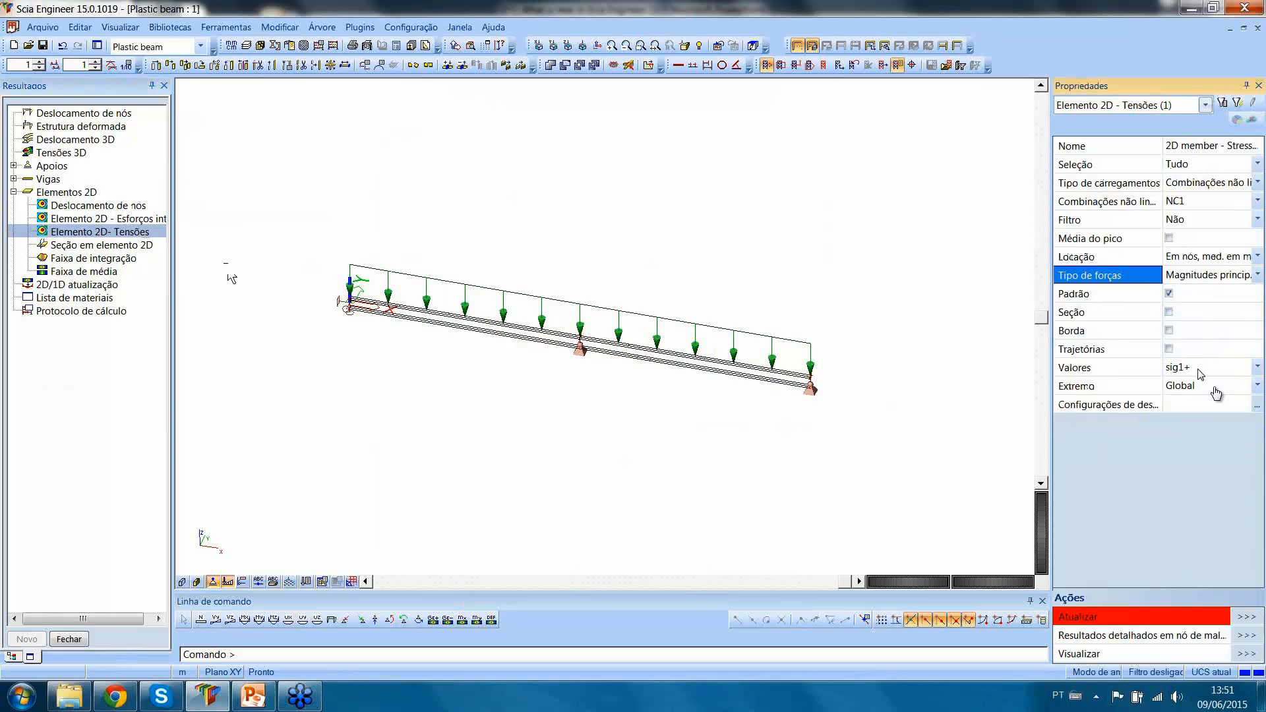
click(1198, 369)
click(1193, 425)
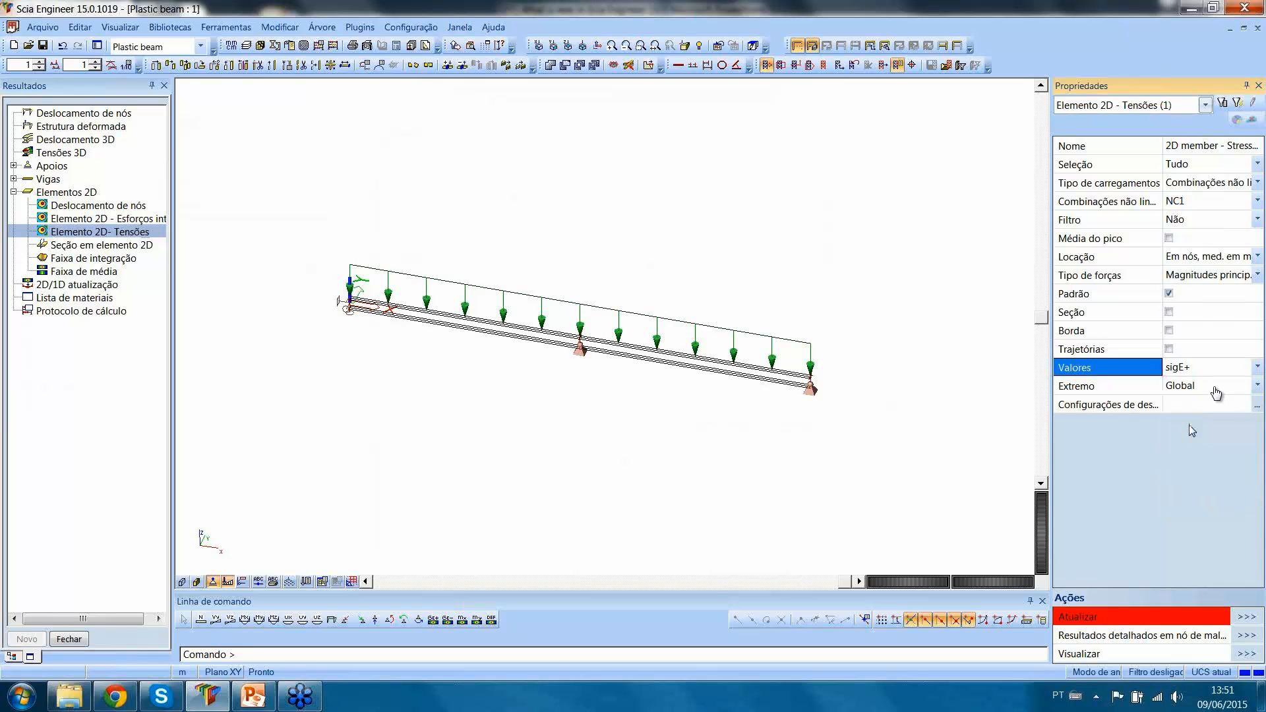
click(1249, 617)
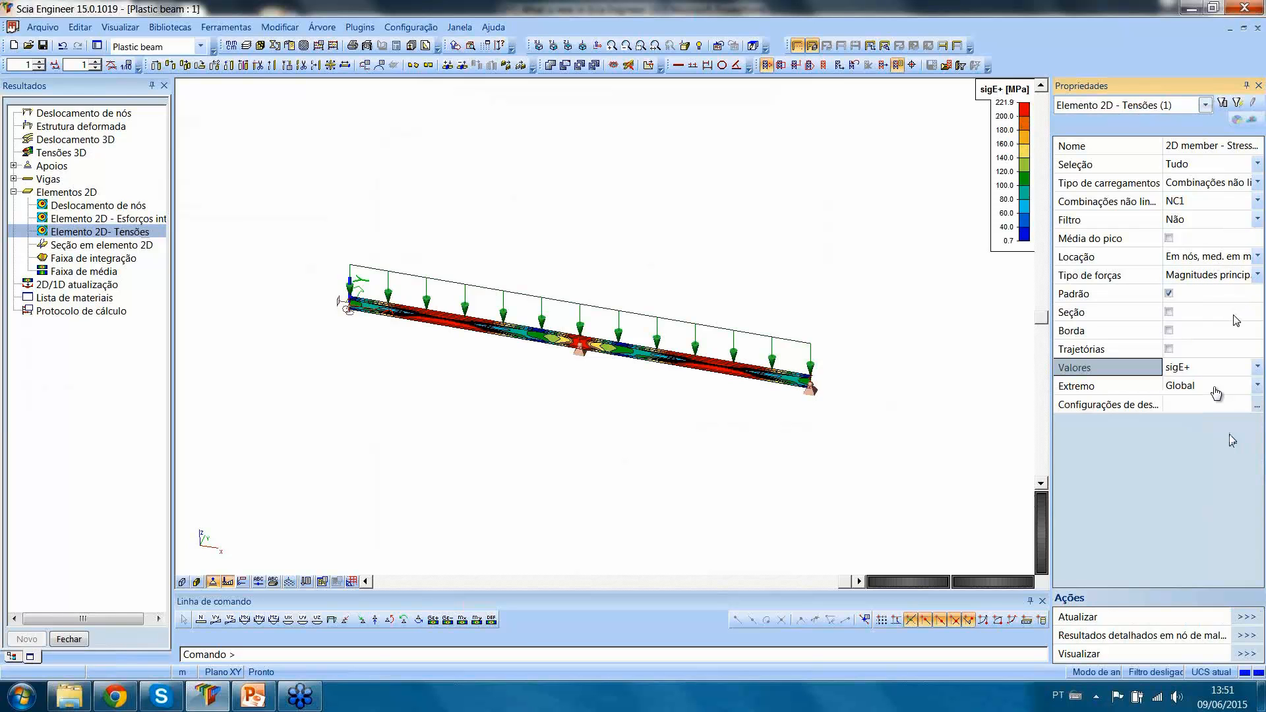
Switch the sigE+ stress results to load case LC1 and regenerate them.
click(1212, 184)
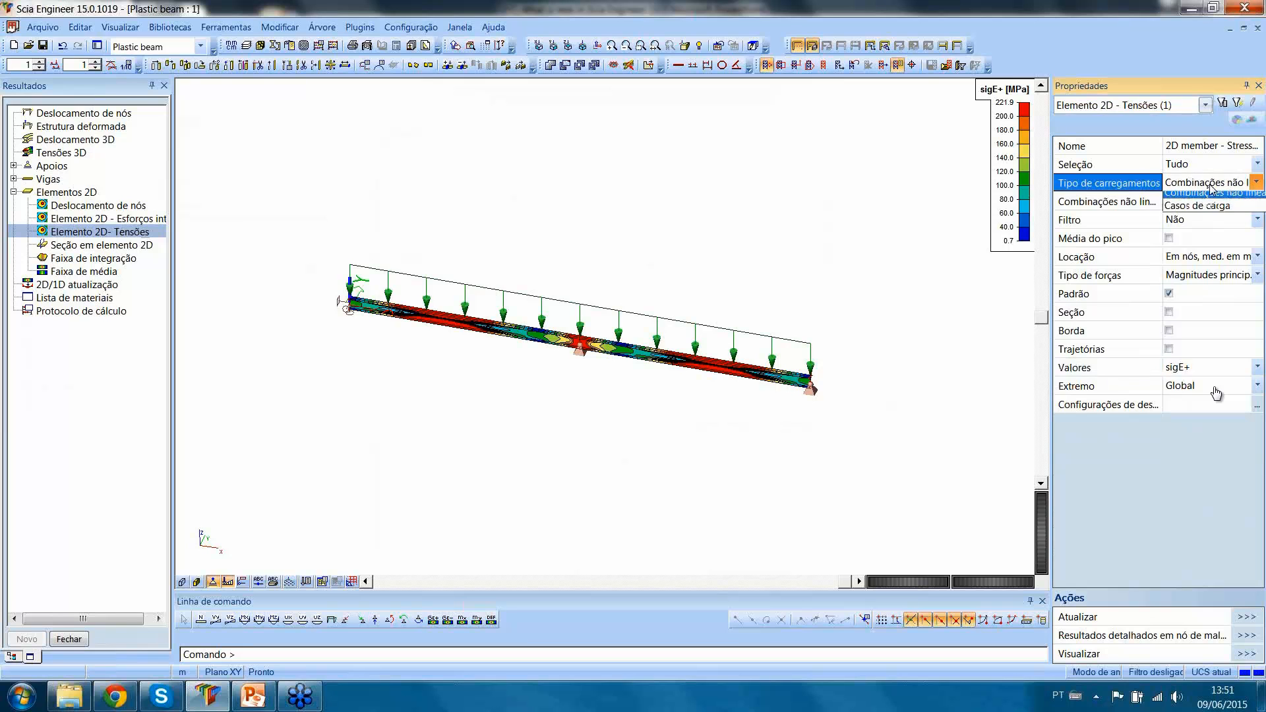
click(1195, 206)
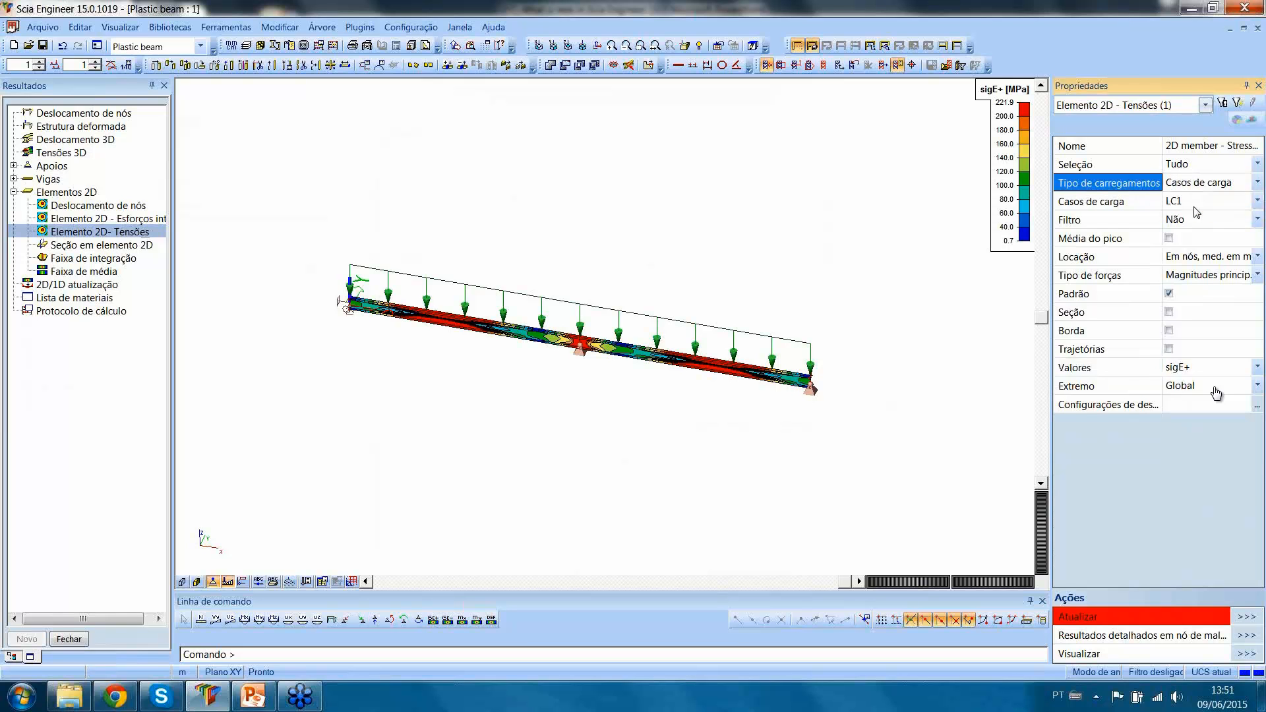
click(1243, 620)
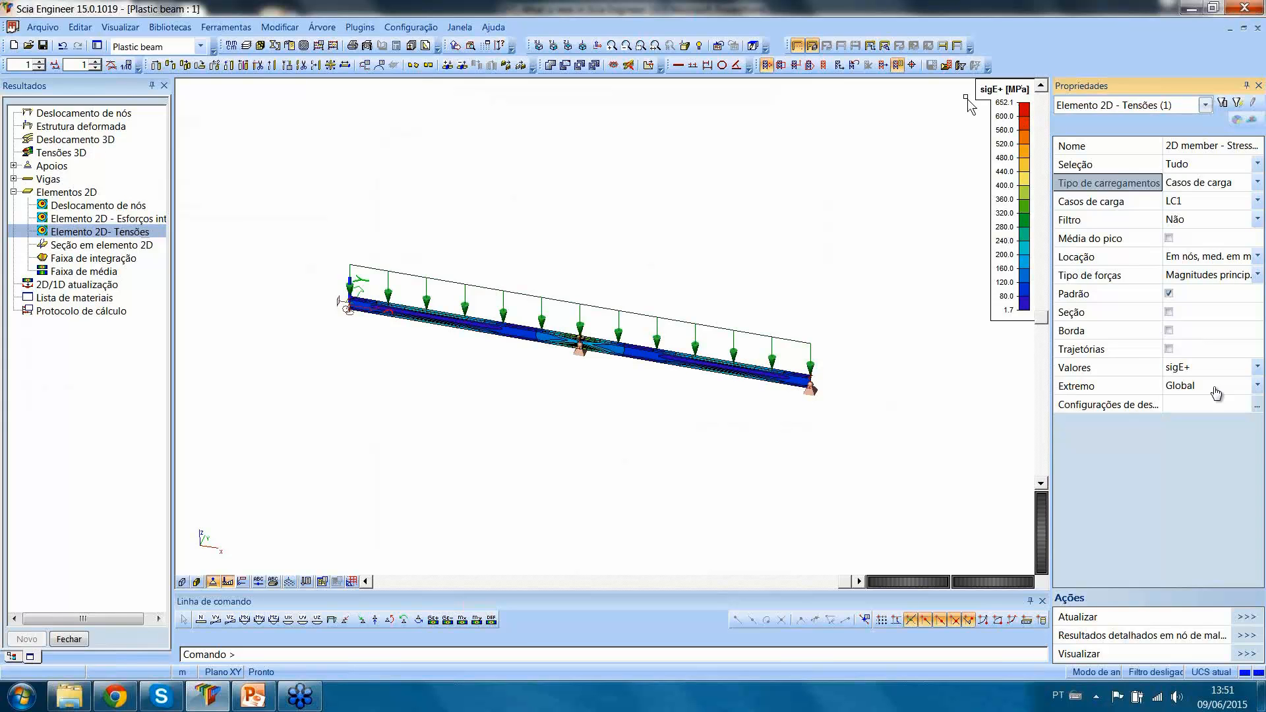
Switch to PowerPoint, resume the slide show from slide 27, and advance to slide 28 on steel structure design.
click(252, 696)
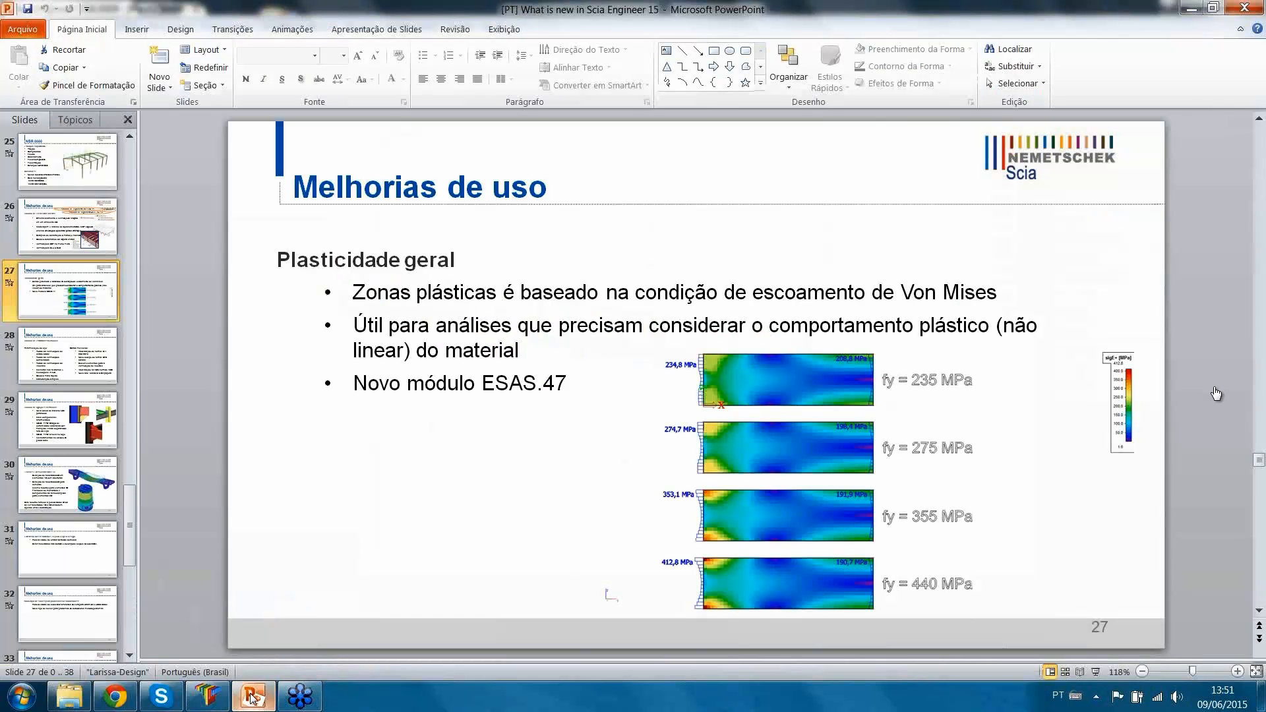
click(1096, 672)
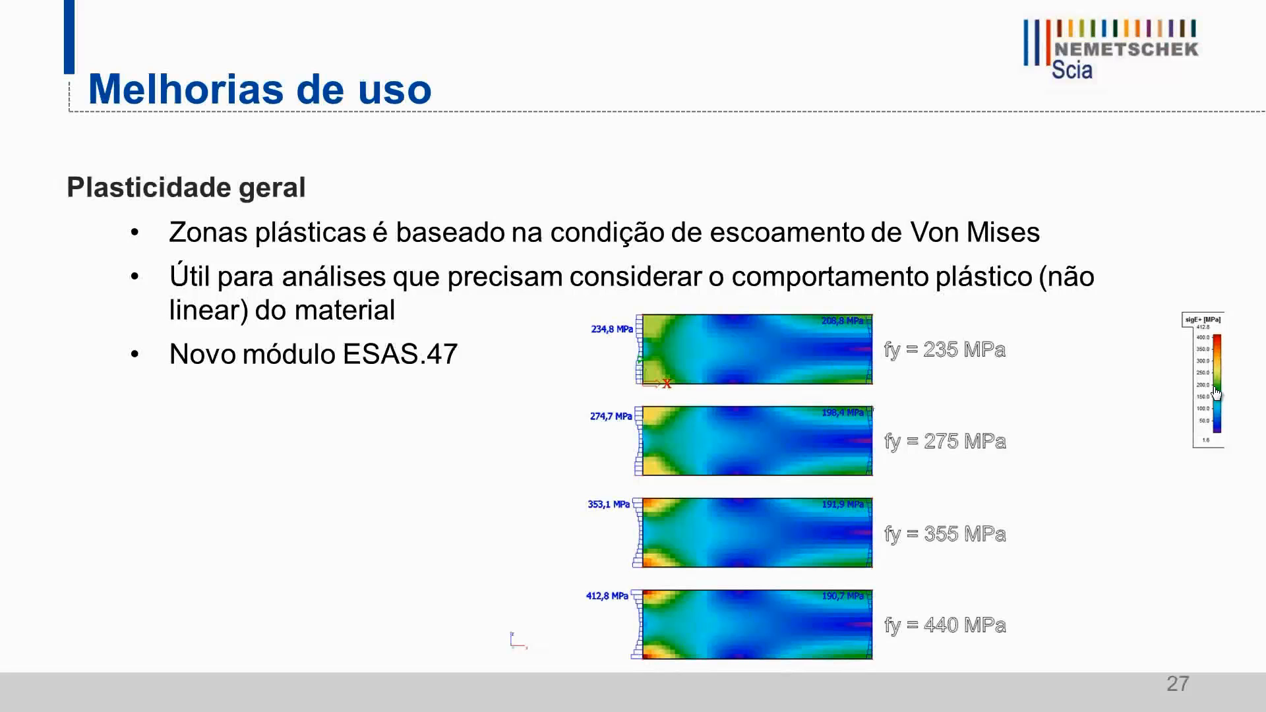
click(1216, 392)
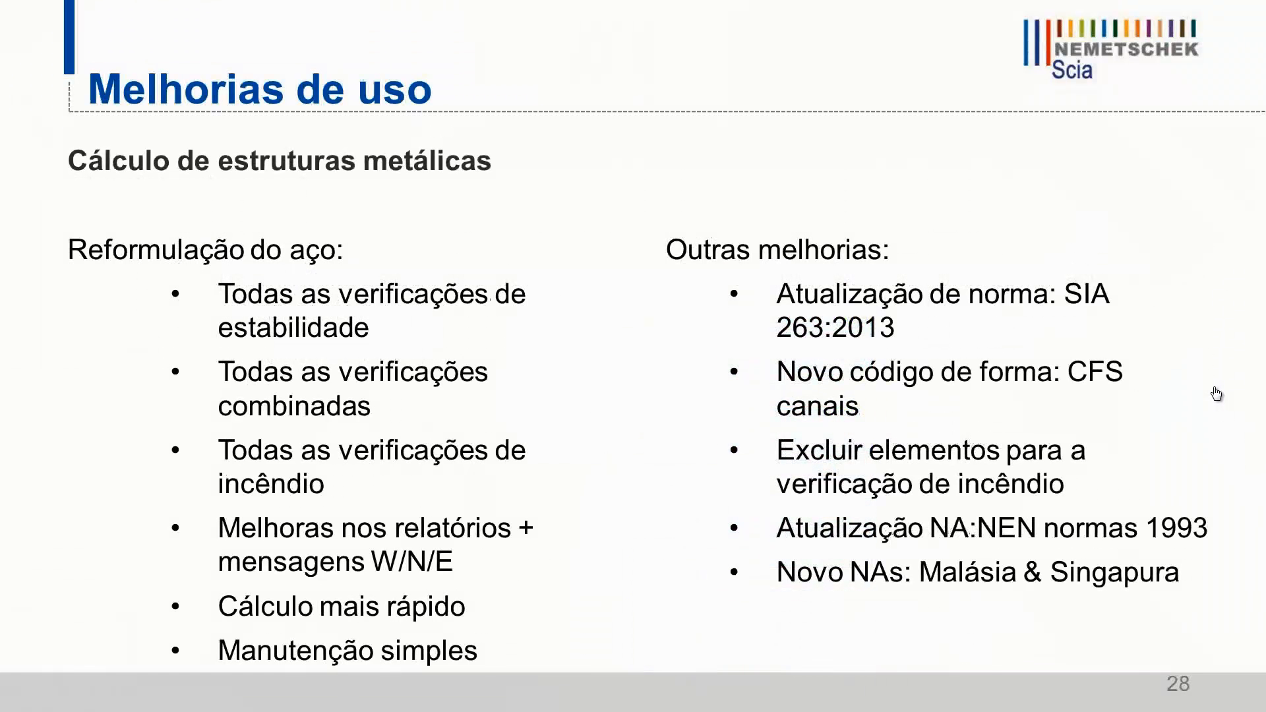